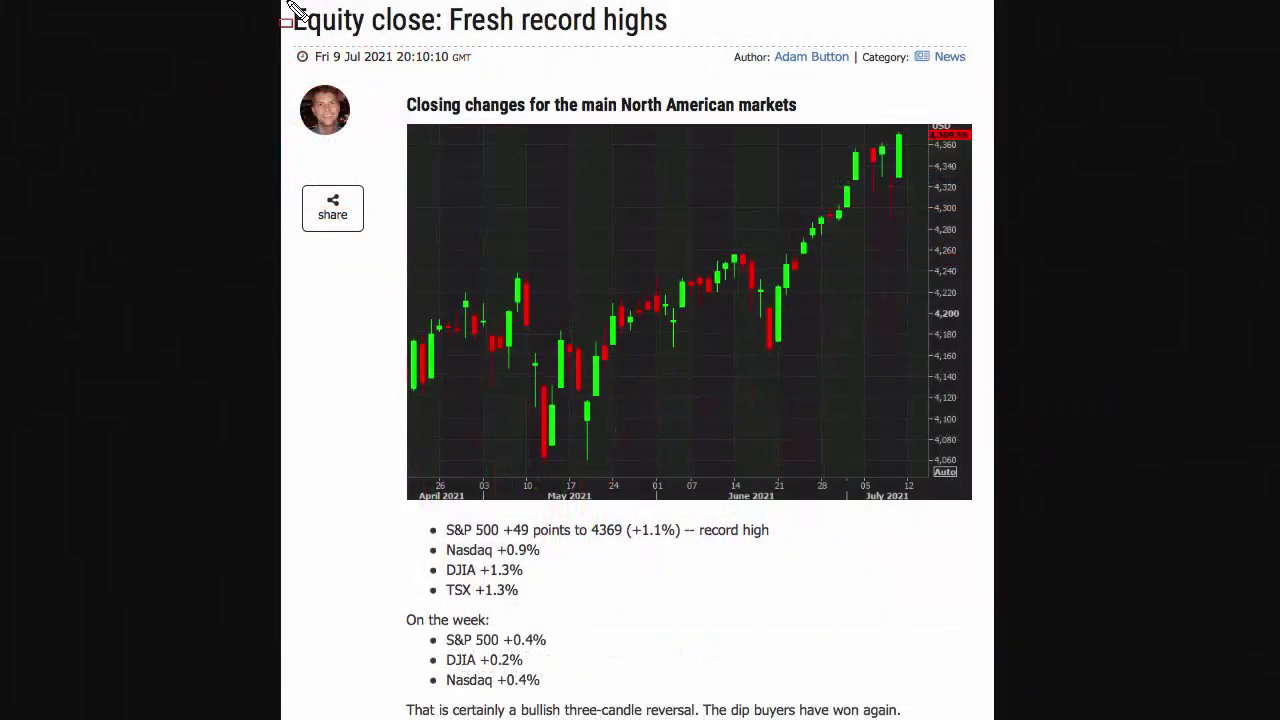
- Highlight the article's headline and its S&P 500 record-high bullet with red boxes and an arrow, then clear the markup
mouse_move(290, 5)
left_mouse_down()
mouse_move(750, 72)
mouse_move(756, 52)
left_mouse_up()
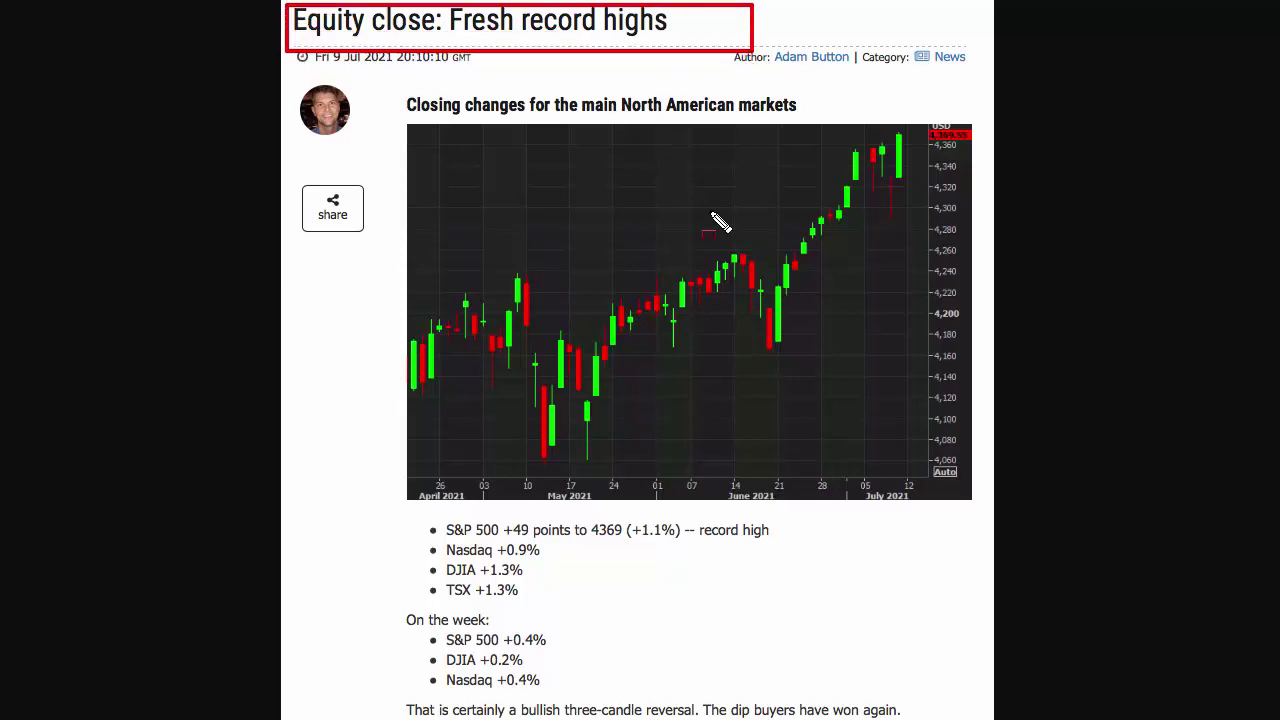
mouse_move(417, 520)
left_mouse_down()
mouse_move(468, 546)
mouse_move(795, 573)
mouse_move(800, 527)
left_mouse_up()
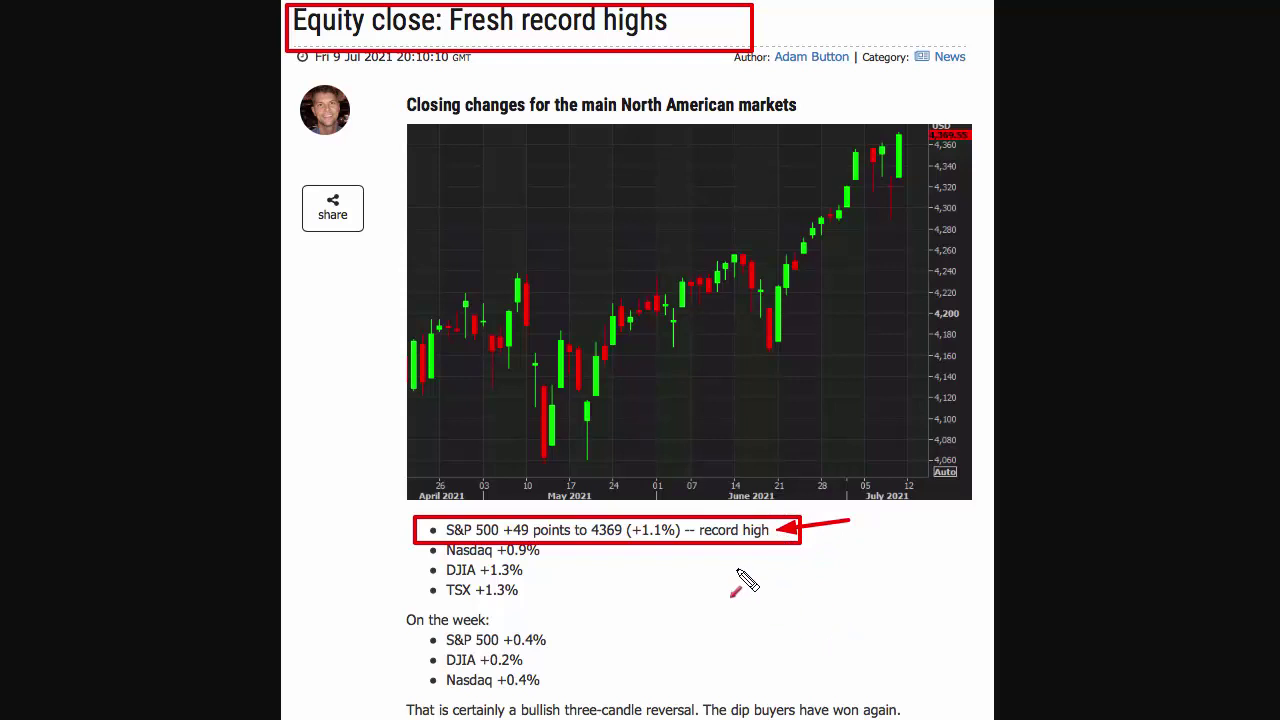
key("e")
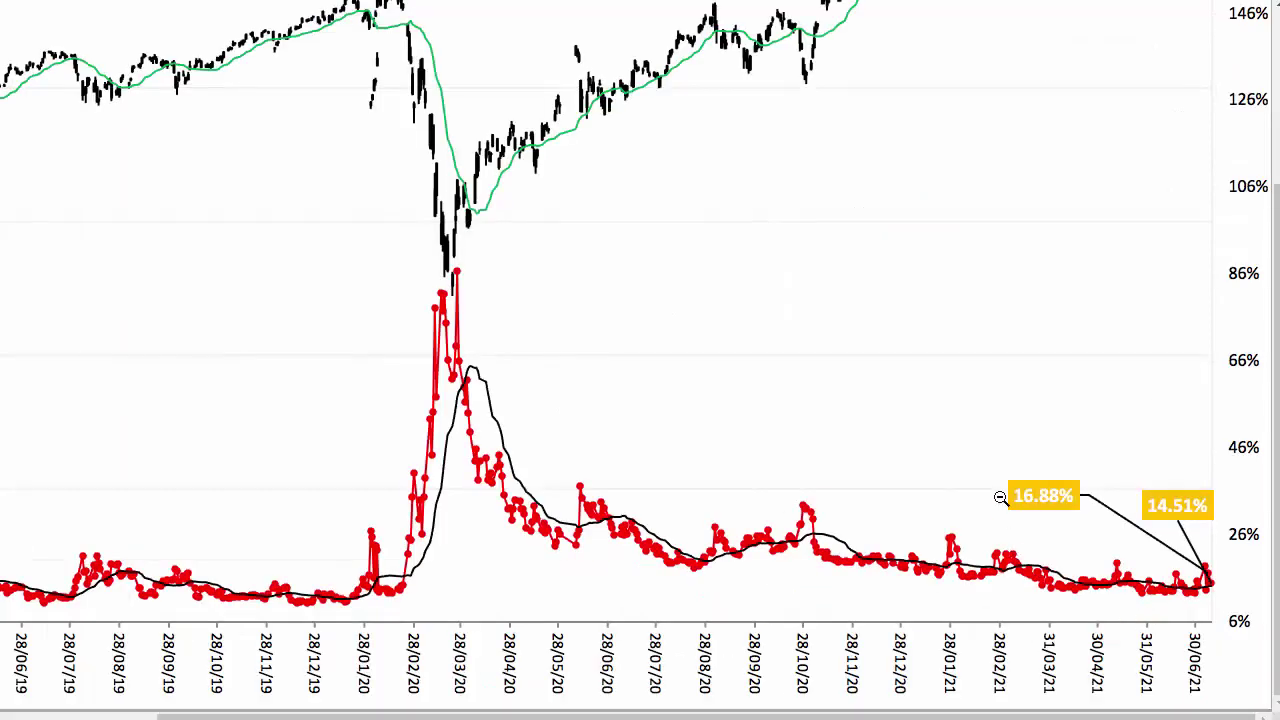
- Box the 16.88% and 14.51% labels on the implied volatility chart in red, then clear the markup and restore the full chart view
mouse_move(1003, 481)
left_mouse_down()
mouse_move(1097, 530)
mouse_move(1222, 530)
left_mouse_up()
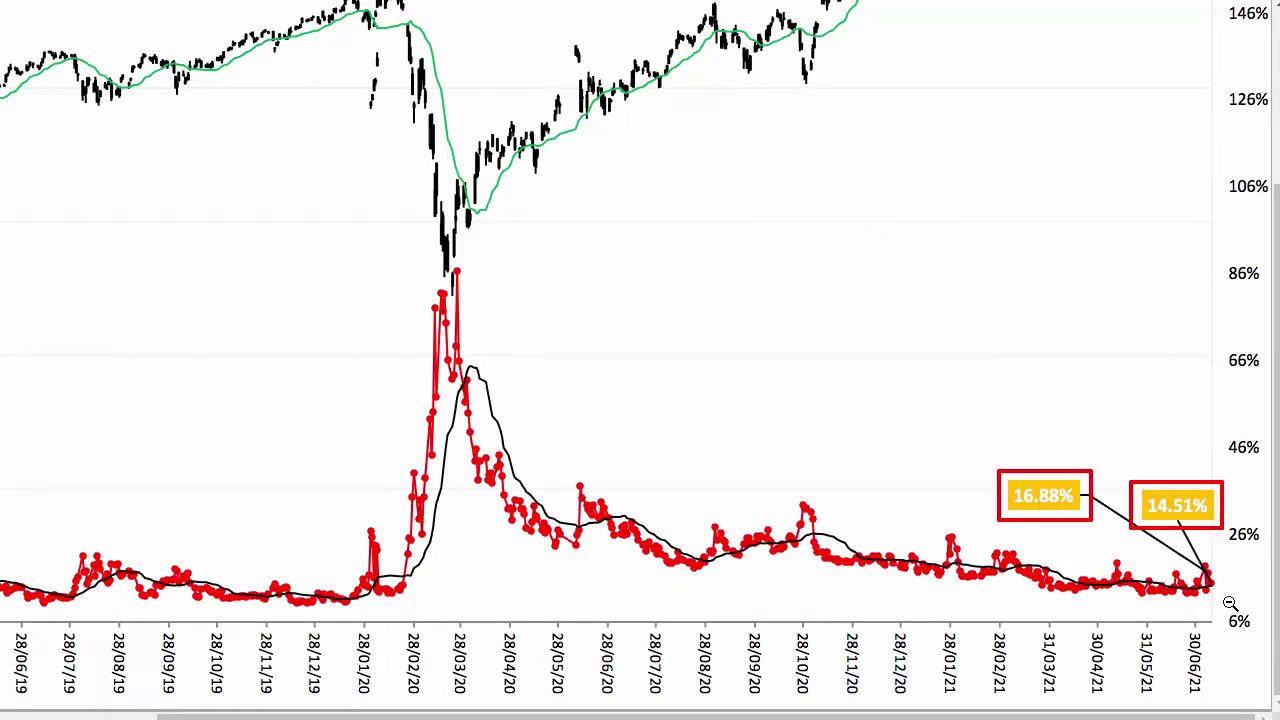
left_click_drag(1230, 604, 1215, 594)
key("Escape")
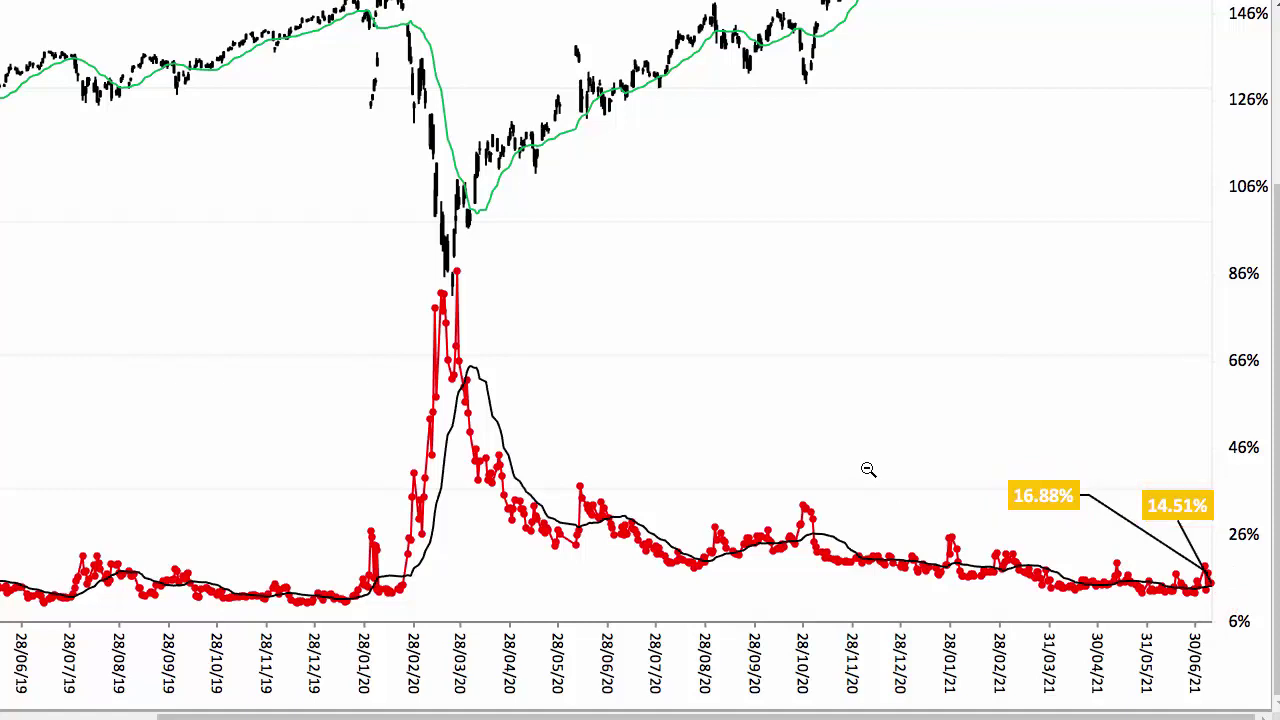
key("Escape")
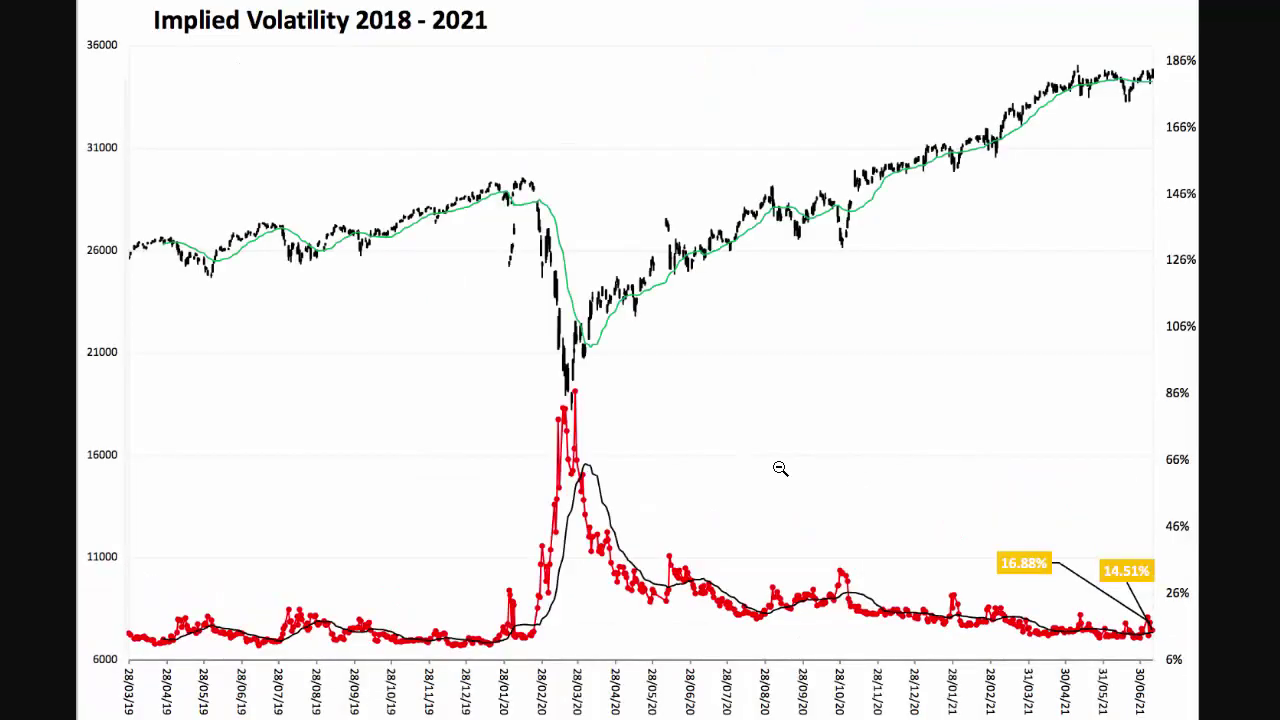
- Switch to the Forex Factory calendar and box Tuesday's CPI events, Wednesday's PPI m/m and both Fed Chair Powell testimonies in red
key("alt+Tab")
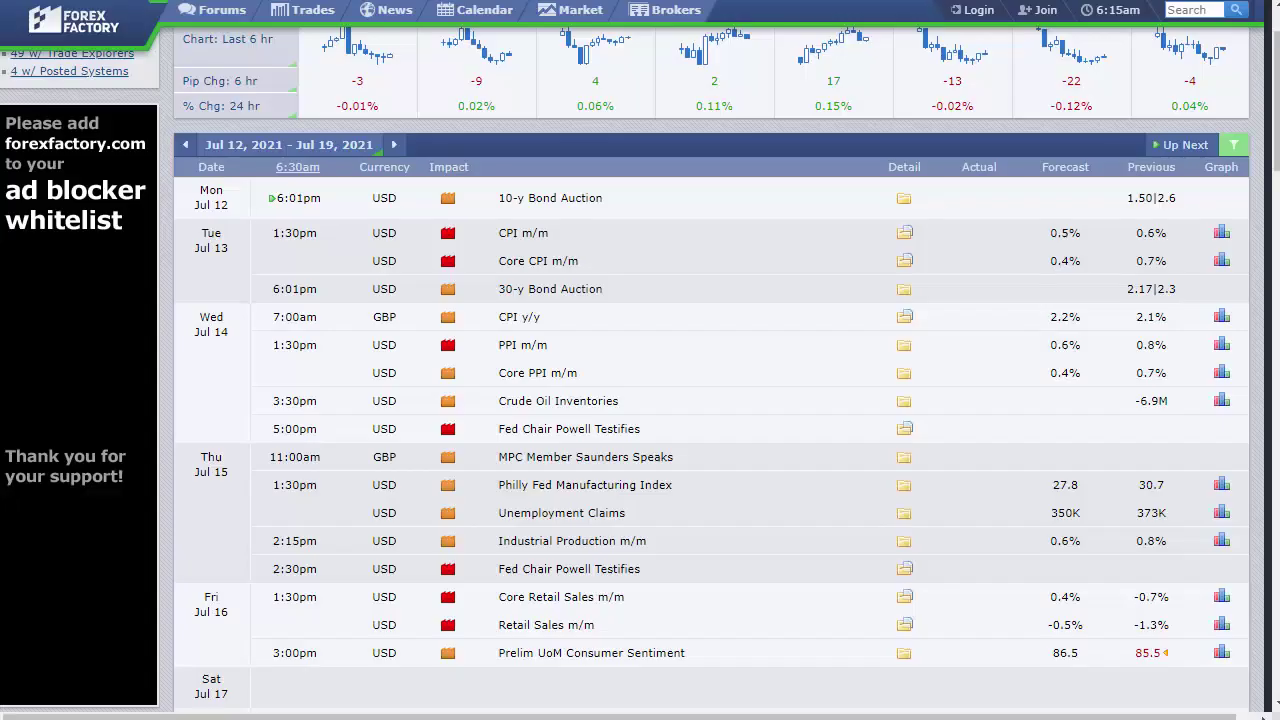
key("ctrl+plus")
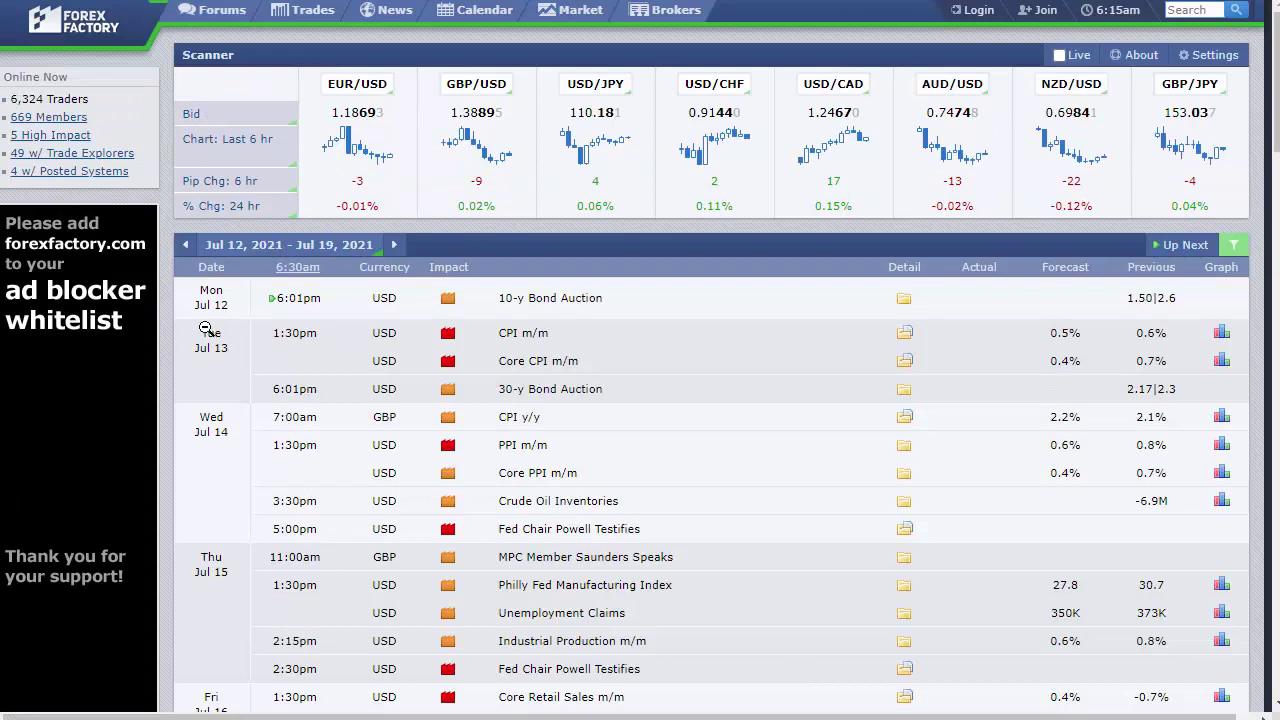
left_click_drag(181, 321, 635, 372)
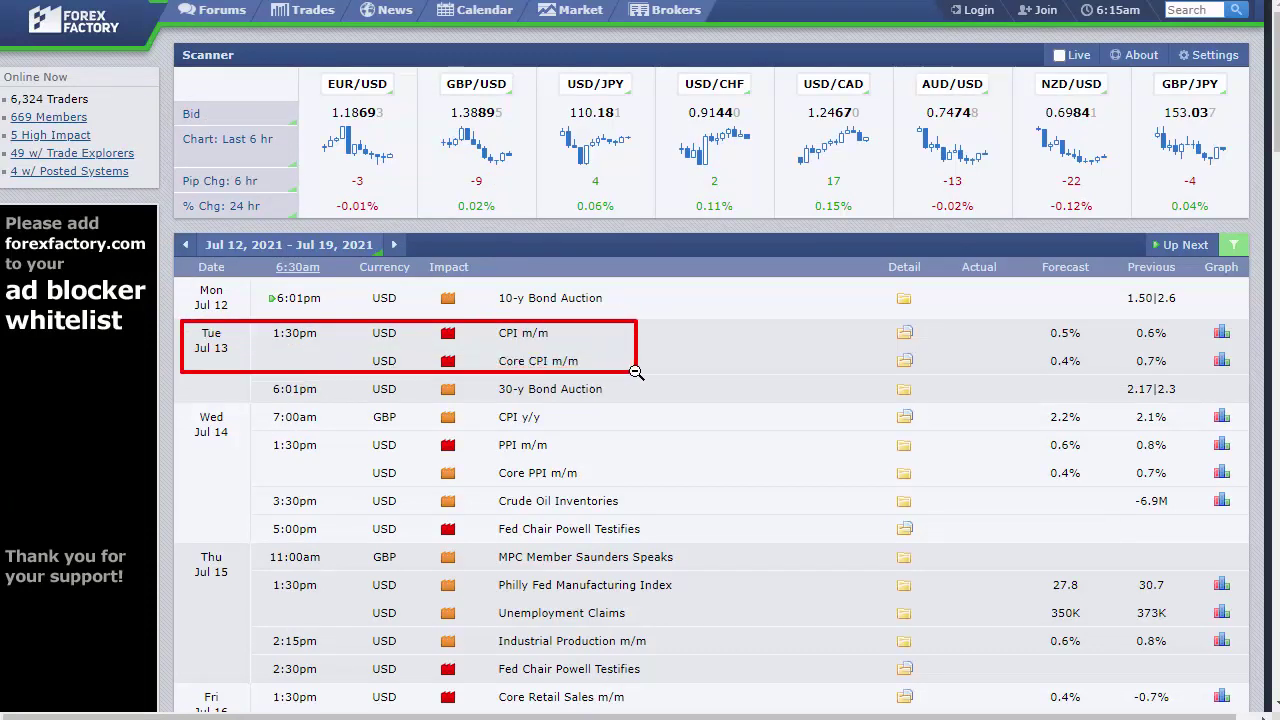
left_click_drag(233, 433, 557, 455)
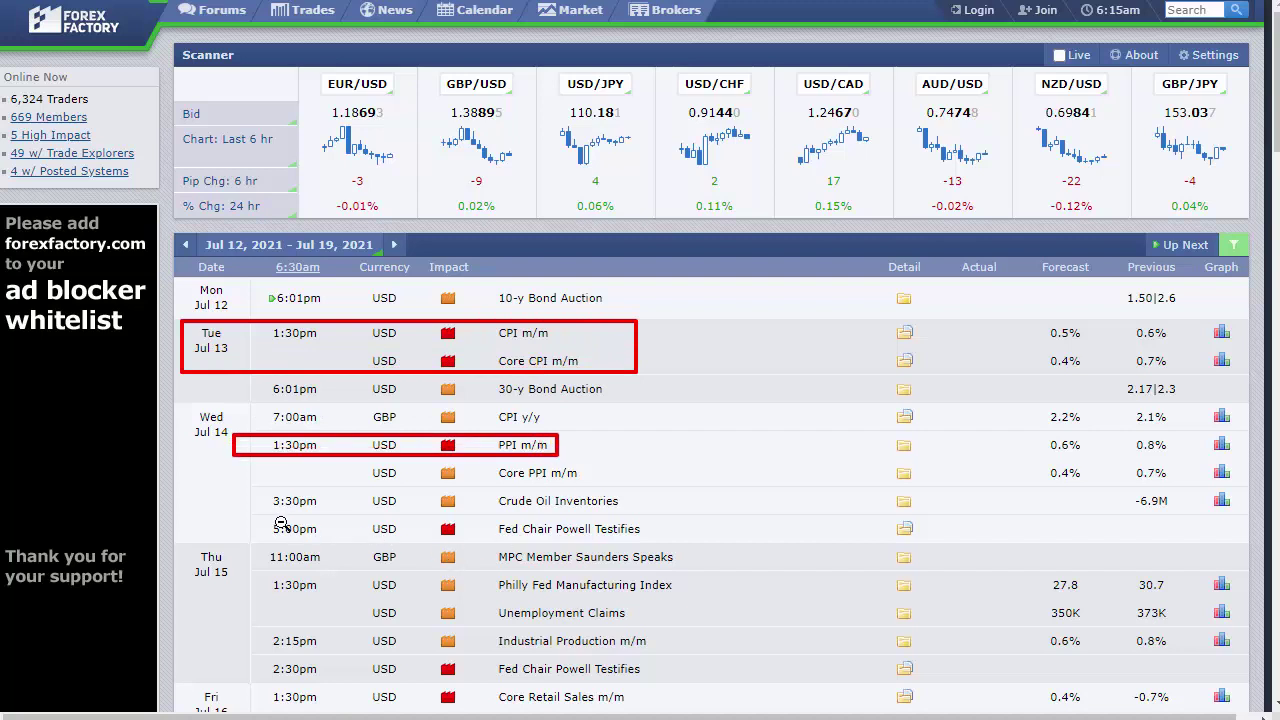
left_click_drag(256, 518, 657, 542)
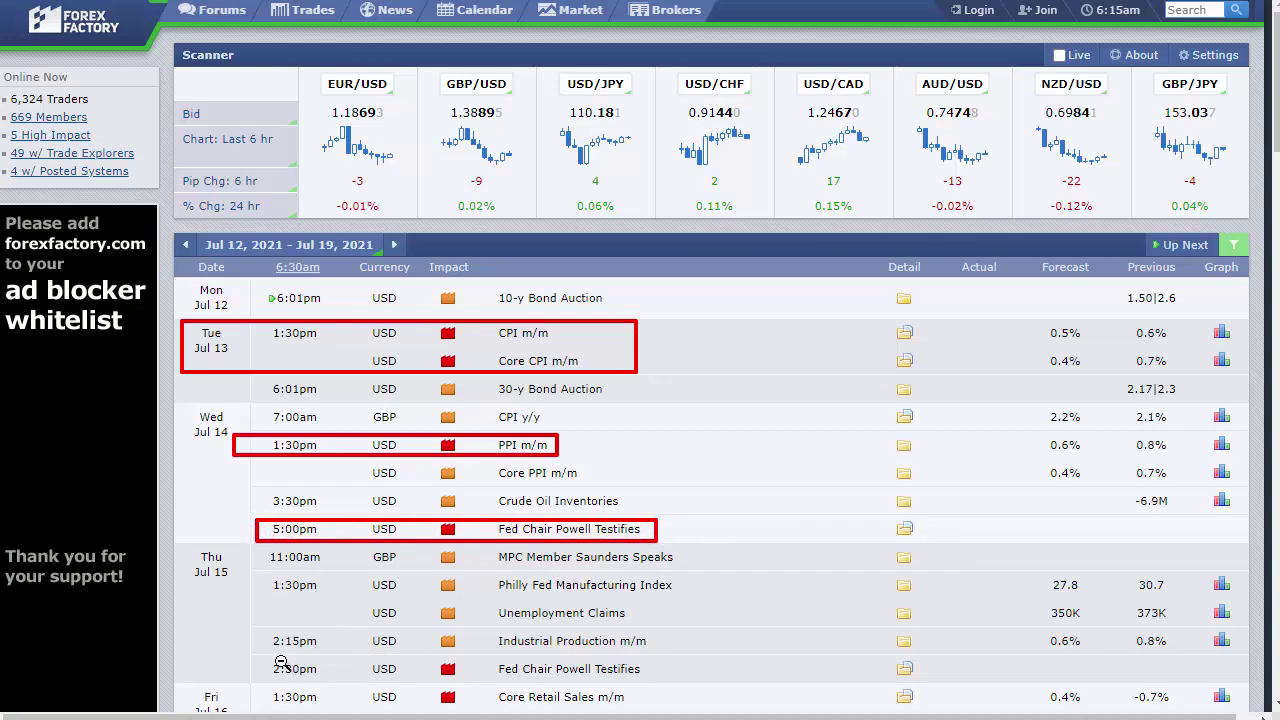
left_click_drag(258, 656, 770, 676)
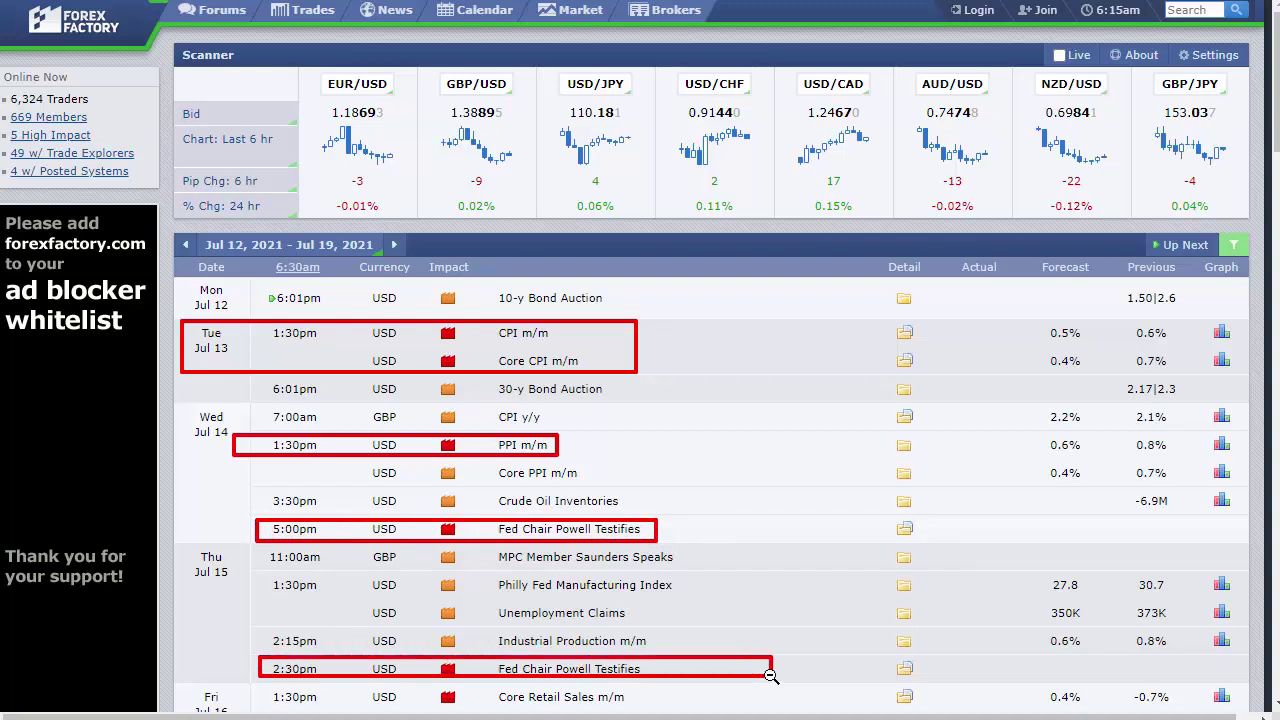
- Box the full Tuesday Jul 13 CPI m/m and Core CPI m/m rows in the calendar, then clear the markup
scroll(578, 686, "down", 2)
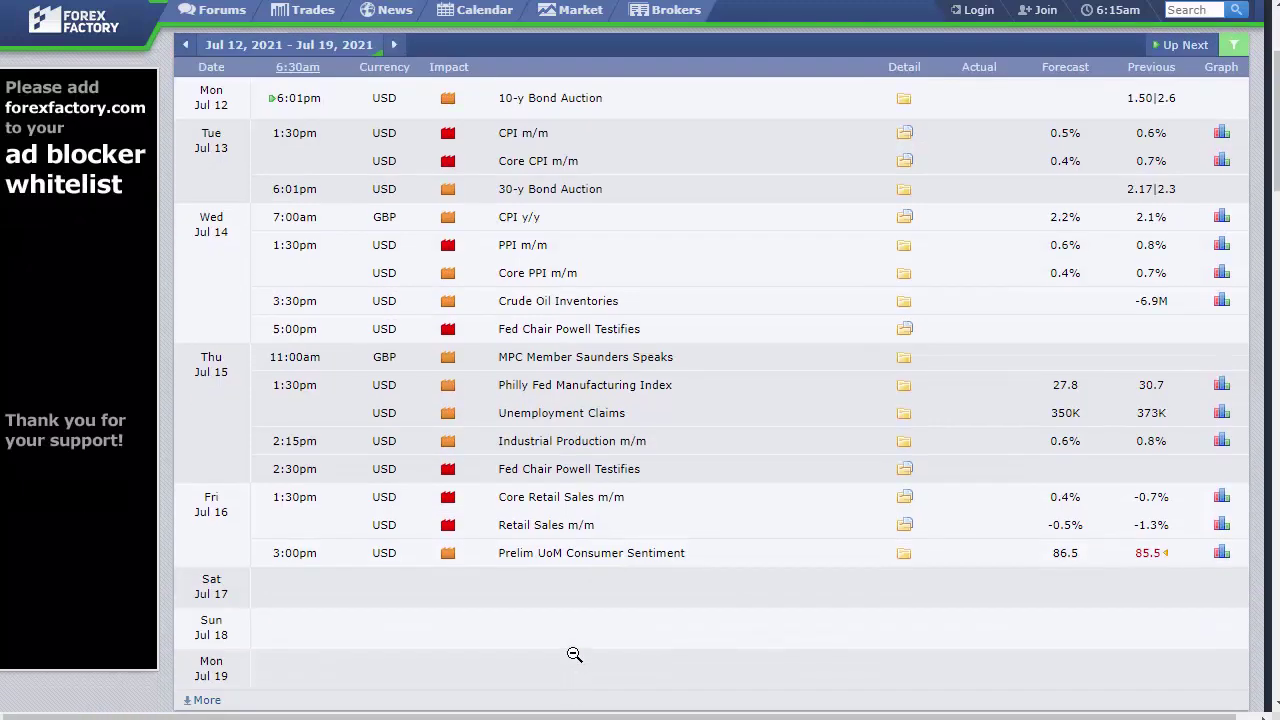
scroll(574, 654, "up", 1)
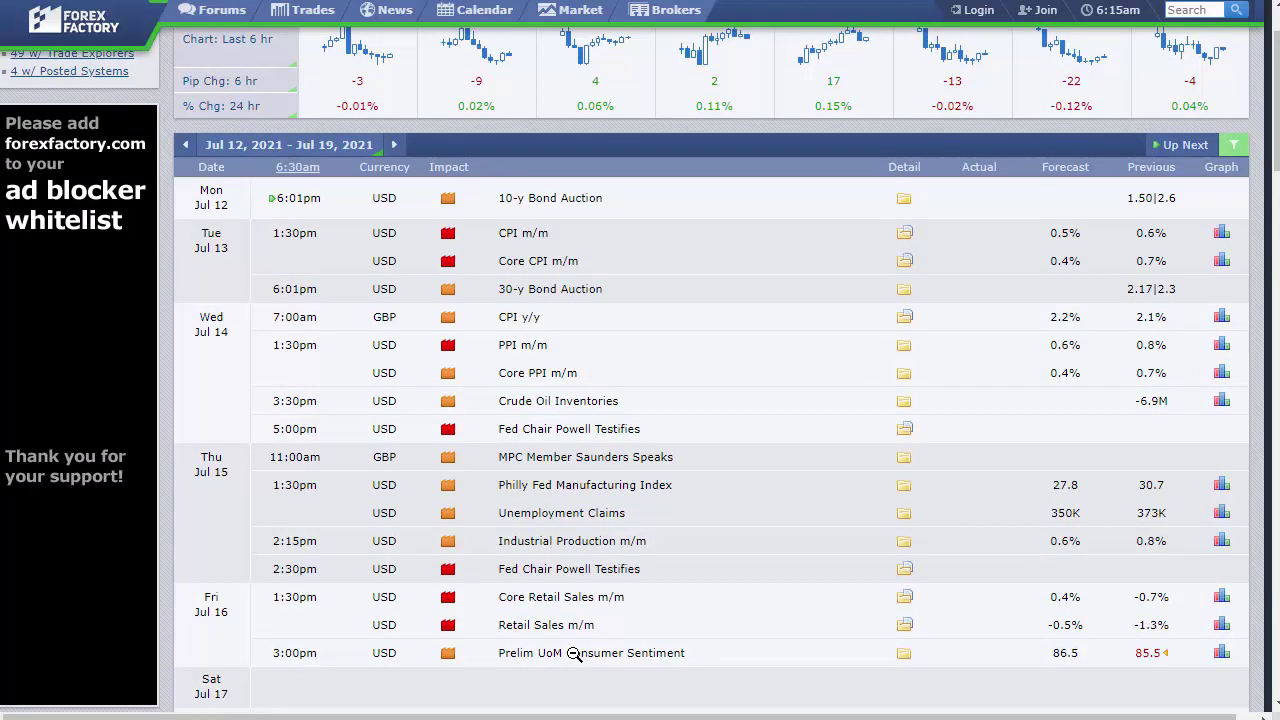
mouse_move(186, 222)
left_mouse_down()
mouse_move(196, 240)
mouse_move(803, 297)
mouse_move(809, 277)
mouse_move(1051, 262)
mouse_move(1242, 270)
left_mouse_up()
key("Escape")
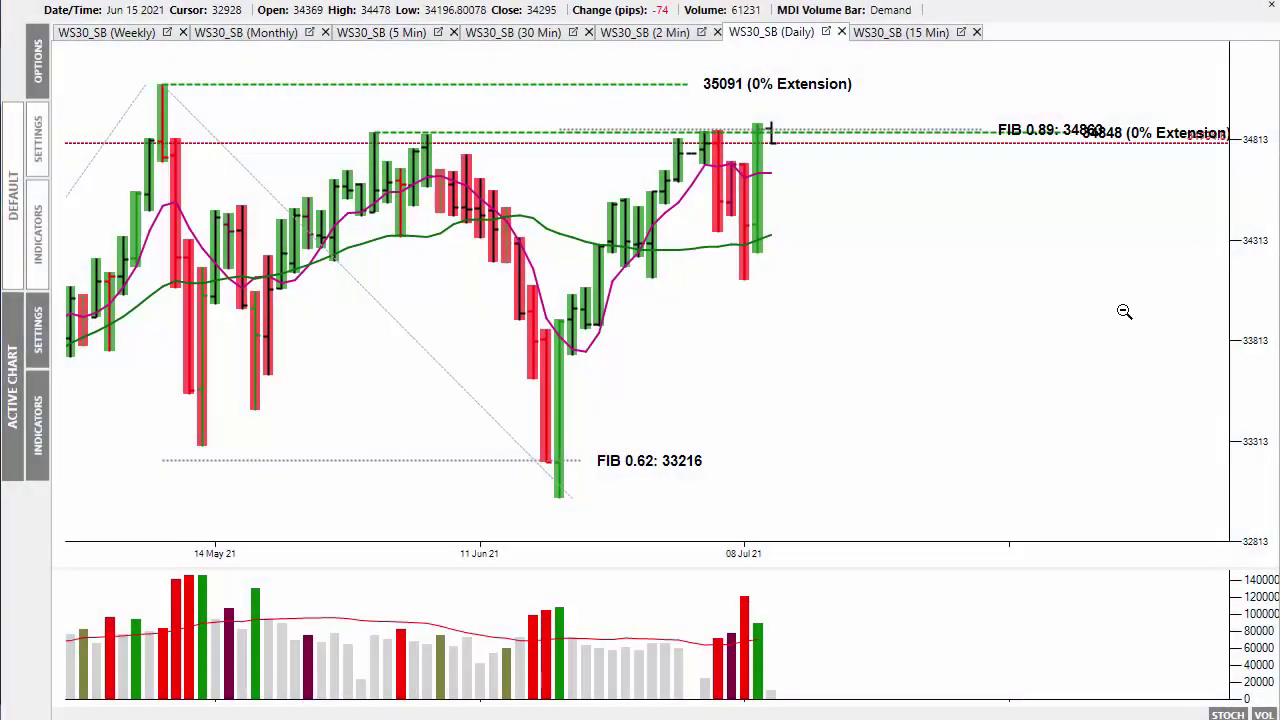
- Mark the Jul 09 candle on the WS30_SB daily chart with red arrows and sketch alternating up and down moves beside it, then clear them
left_click_drag(776, 346, 760, 262)
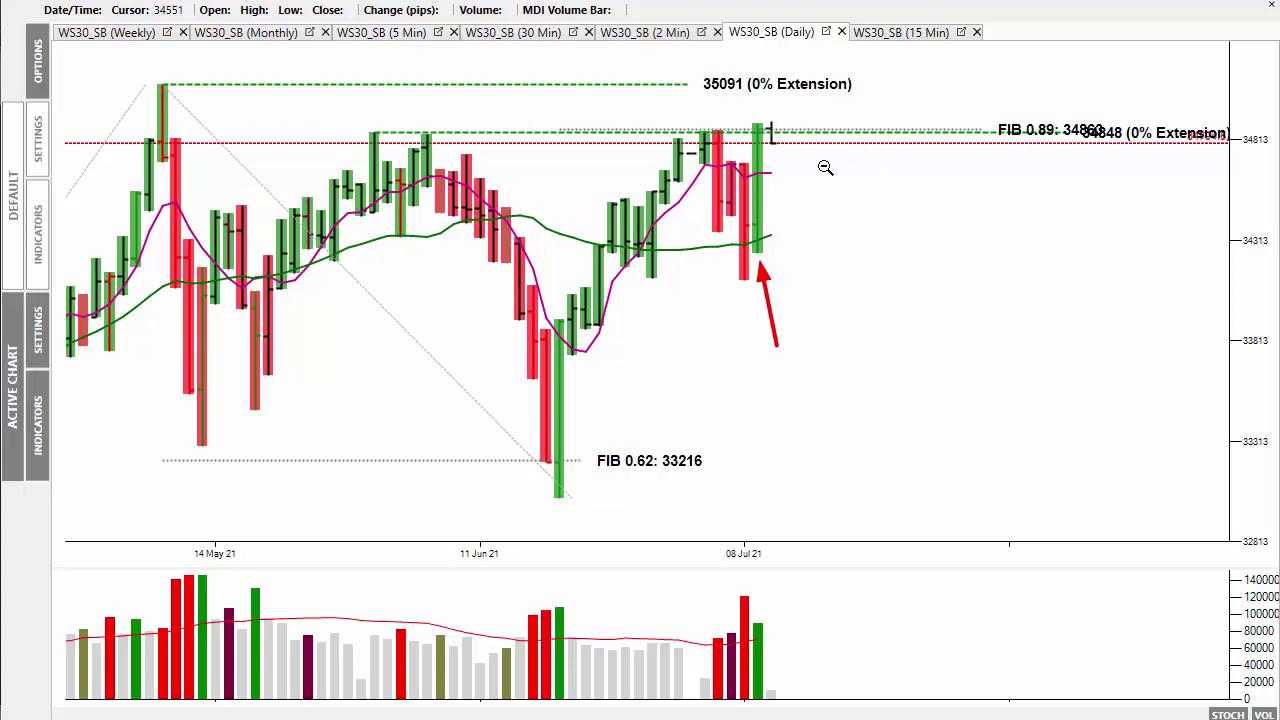
mouse_move(825, 167)
left_mouse_down()
mouse_move(773, 150)
mouse_move(776, 252)
mouse_move(794, 135)
mouse_move(811, 247)
mouse_move(835, 145)
mouse_move(857, 163)
mouse_move(858, 236)
left_mouse_up()
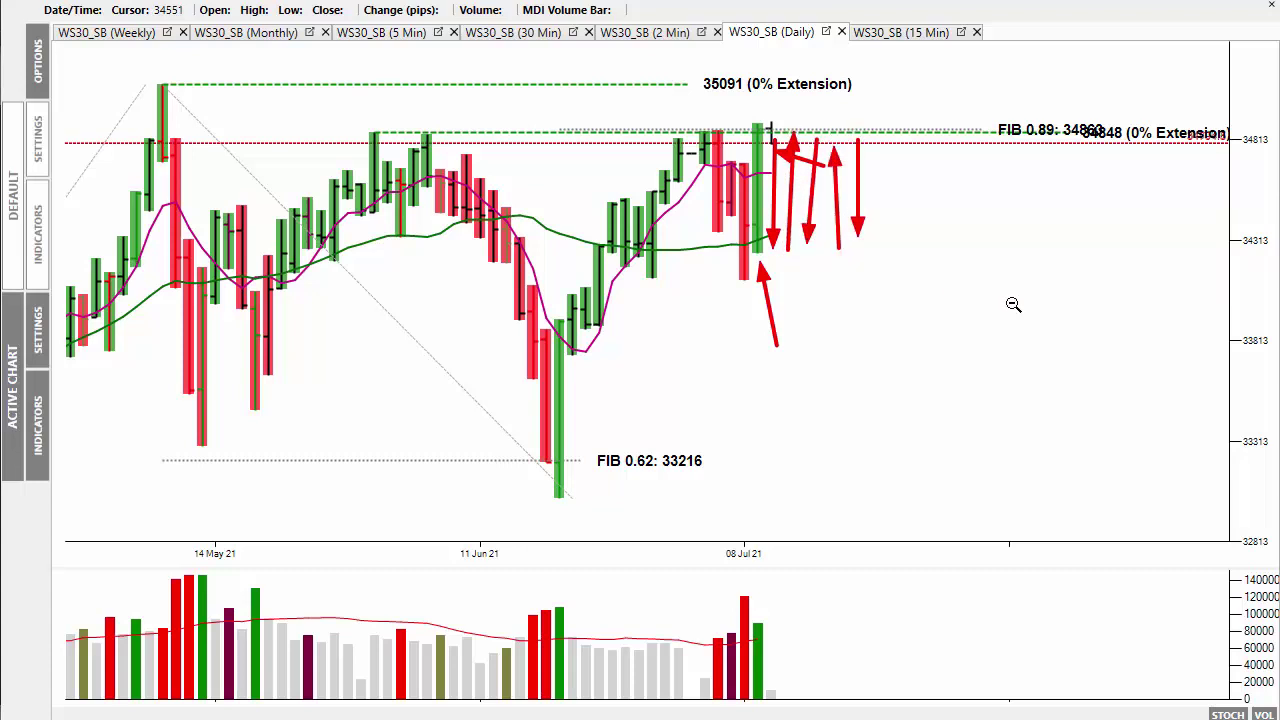
key("Escape")
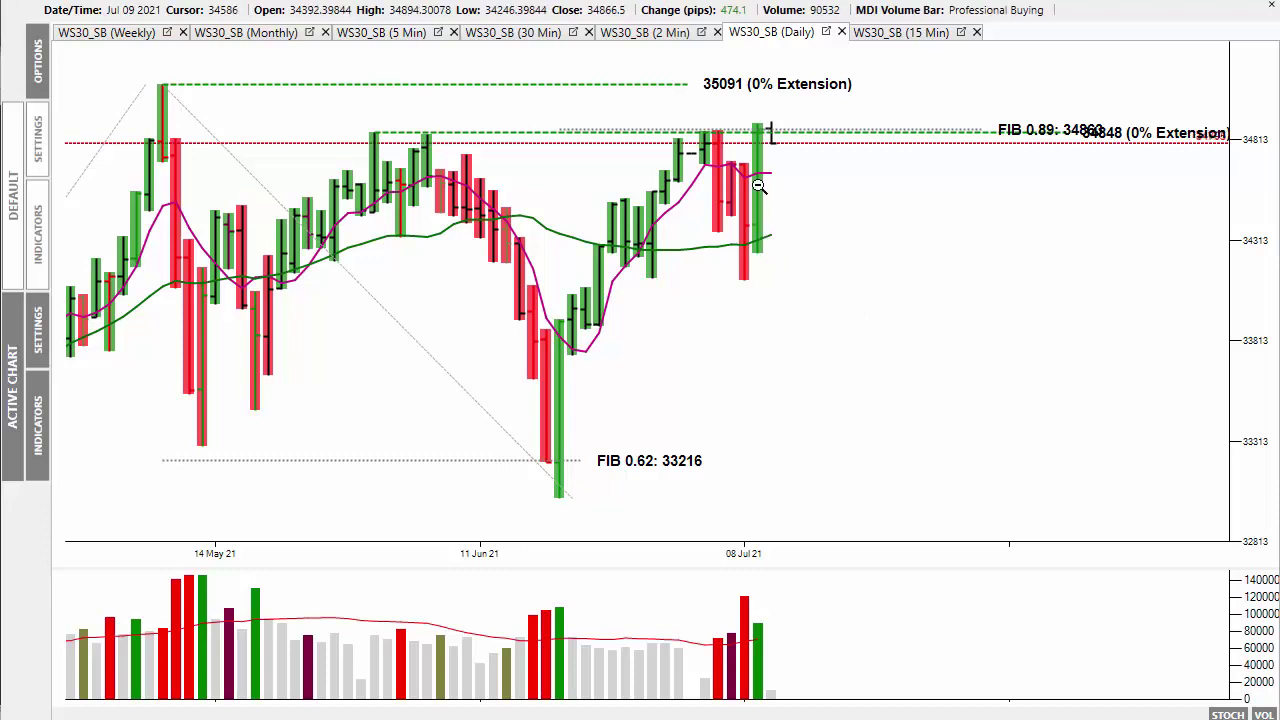
- Place four small red arrows along the 34848 extension level on the WS30_SB daily chart, then clear them
left_click(402, 106)
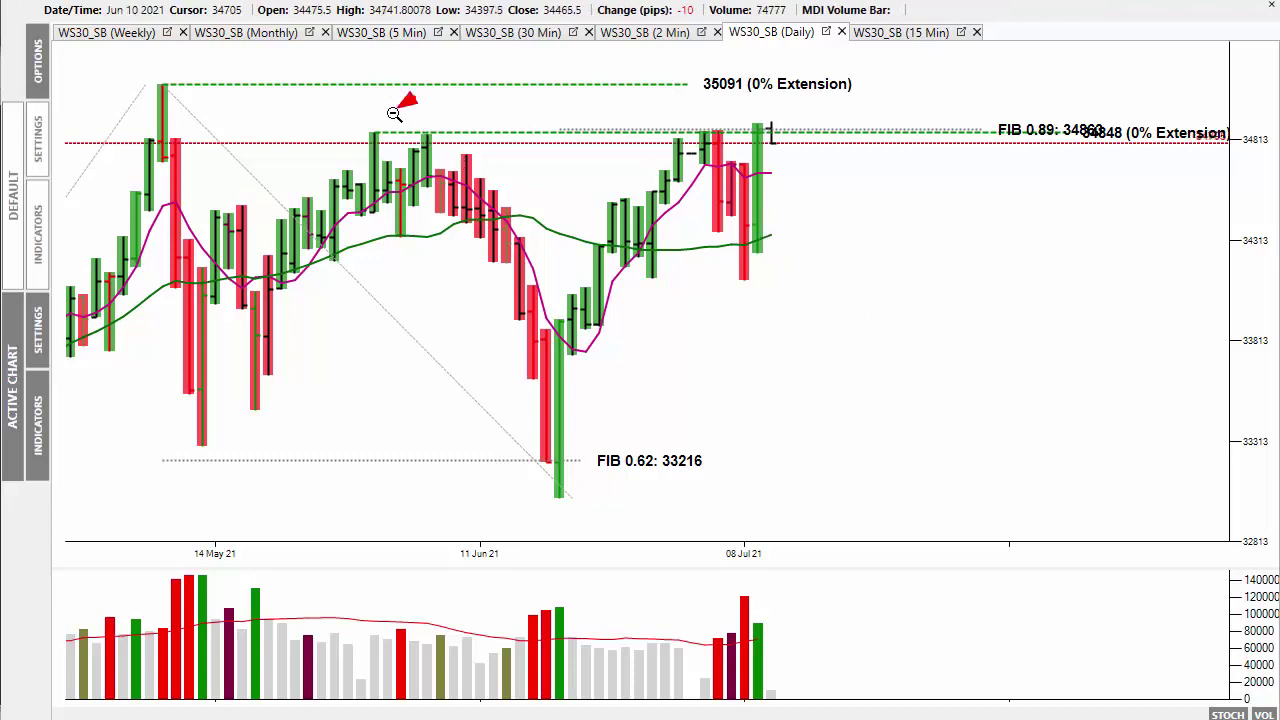
left_click(496, 114)
left_click(733, 113)
left_click(818, 113)
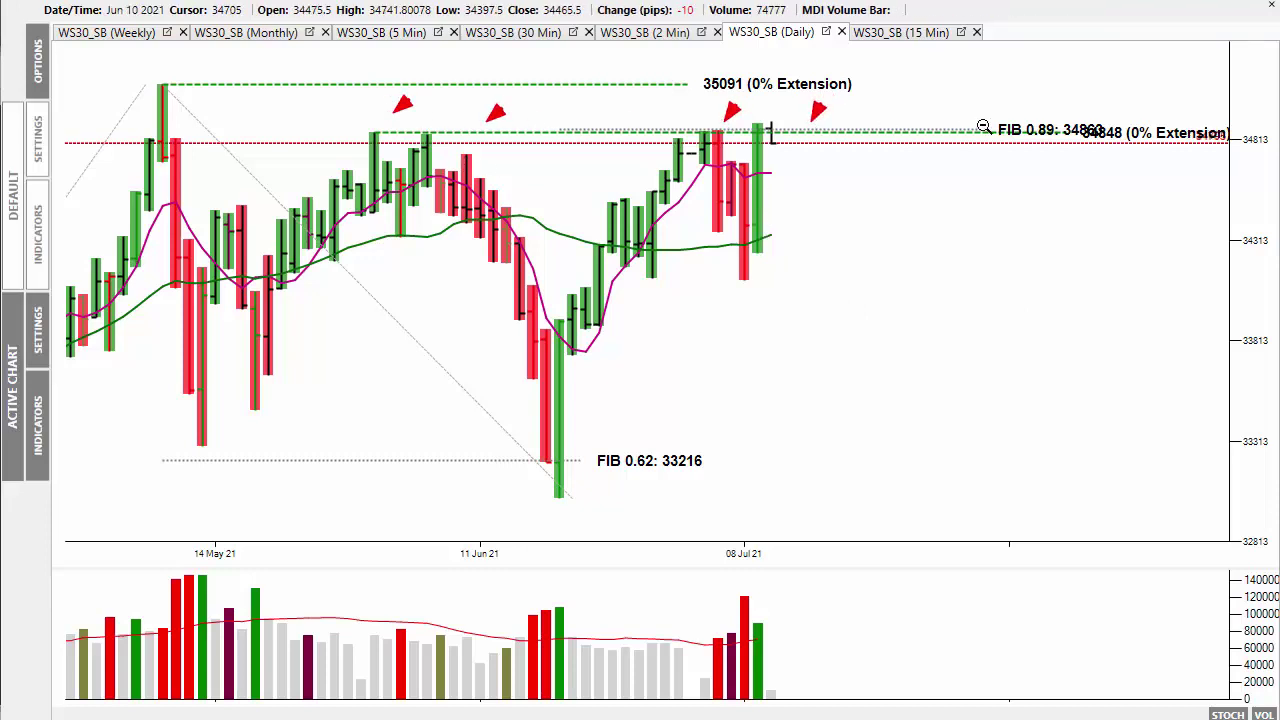
key("Escape")
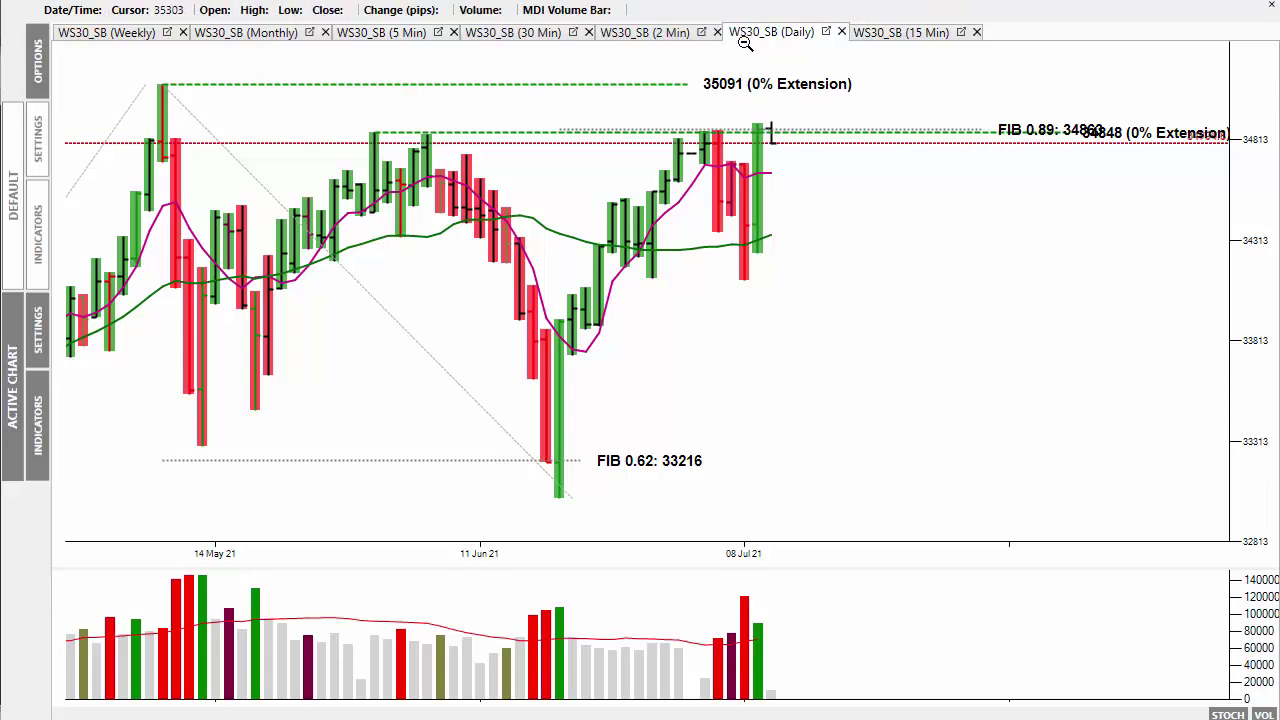
- Open the WS30_SB 30-minute chart and trace the 9 July rally and its large green candle with red arrows, then clear them
left_click(525, 33)
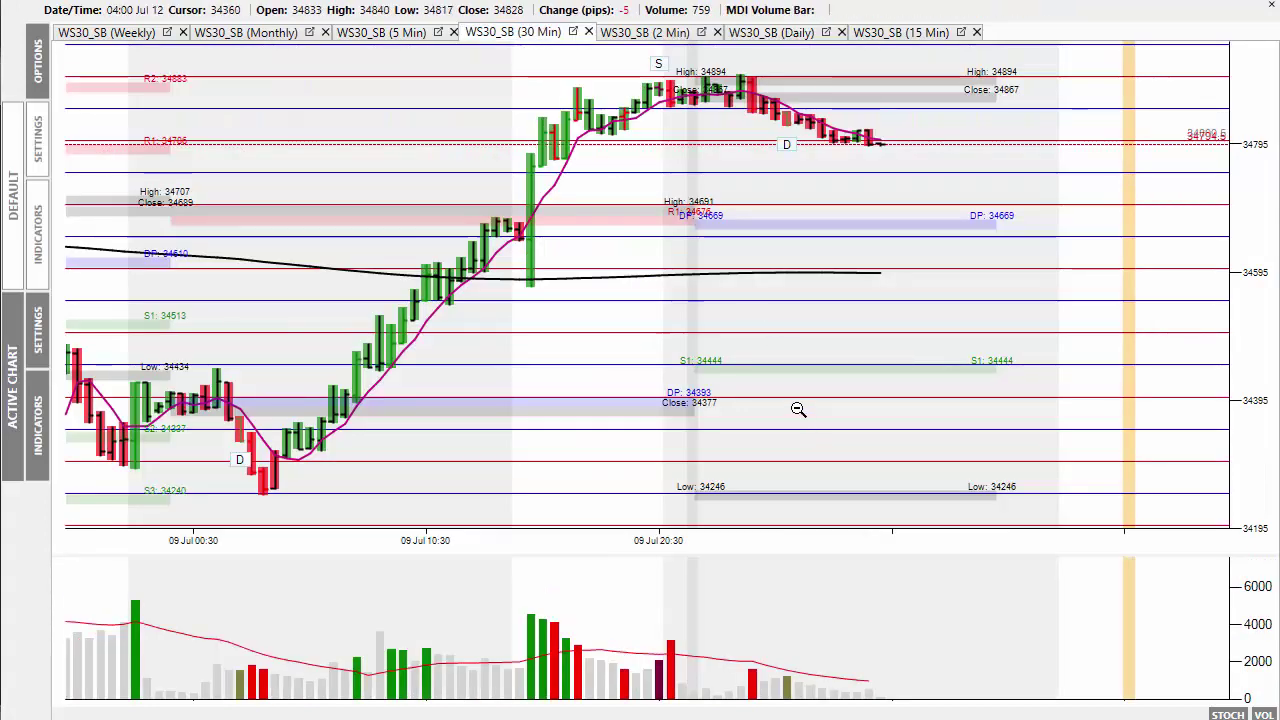
mouse_move(292, 507)
left_mouse_down()
mouse_move(470, 290)
mouse_move(521, 255)
left_mouse_up()
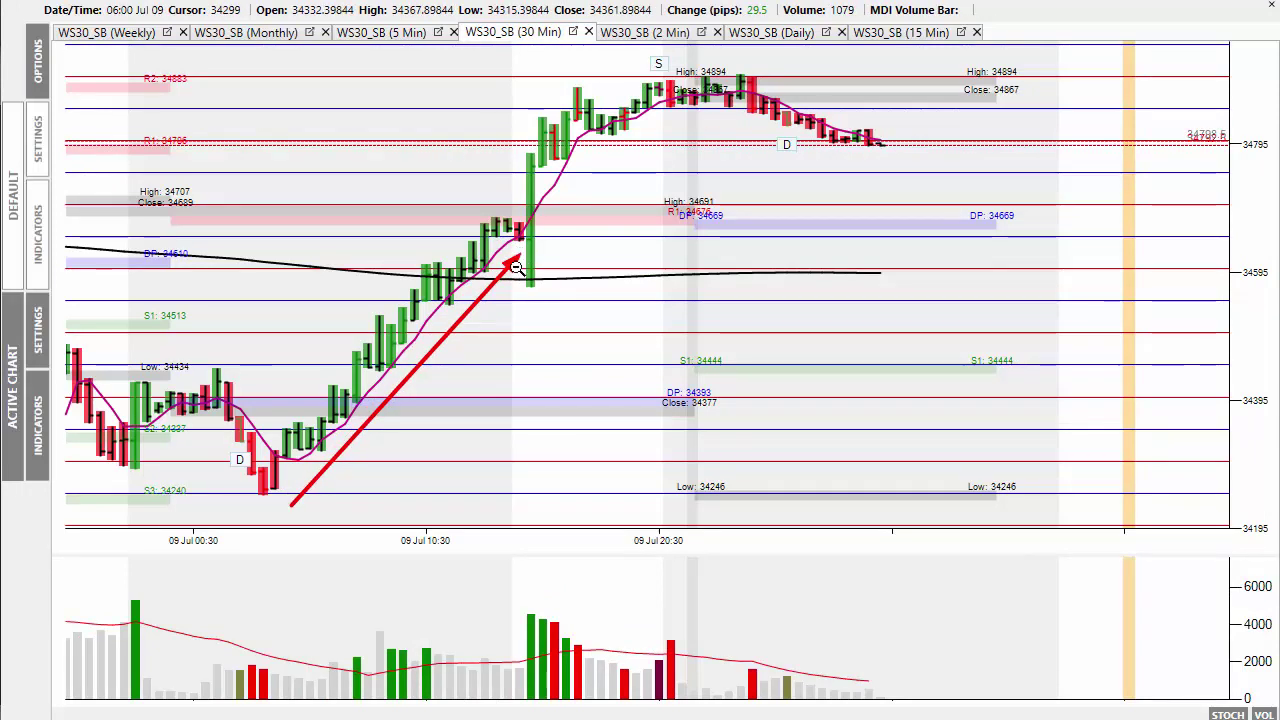
left_click_drag(608, 373, 533, 300)
left_click_drag(488, 132, 468, 144)
left_click_drag(520, 107, 646, 60)
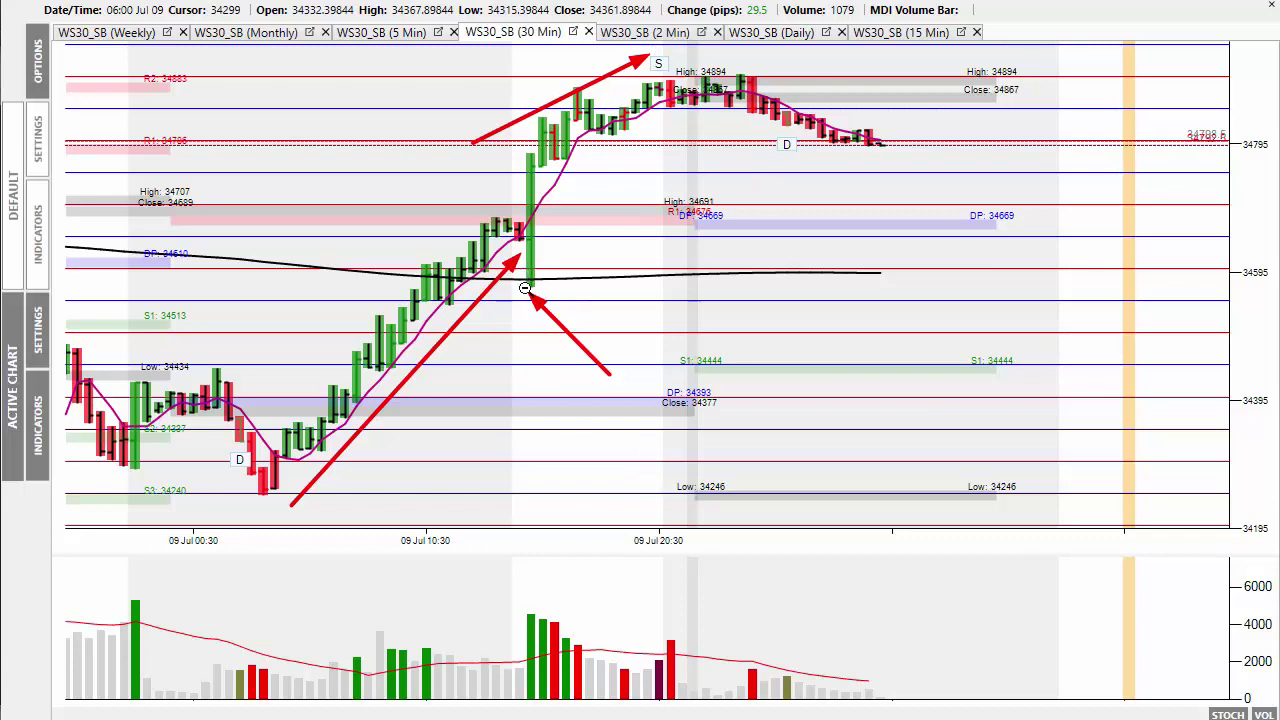
key("Escape")
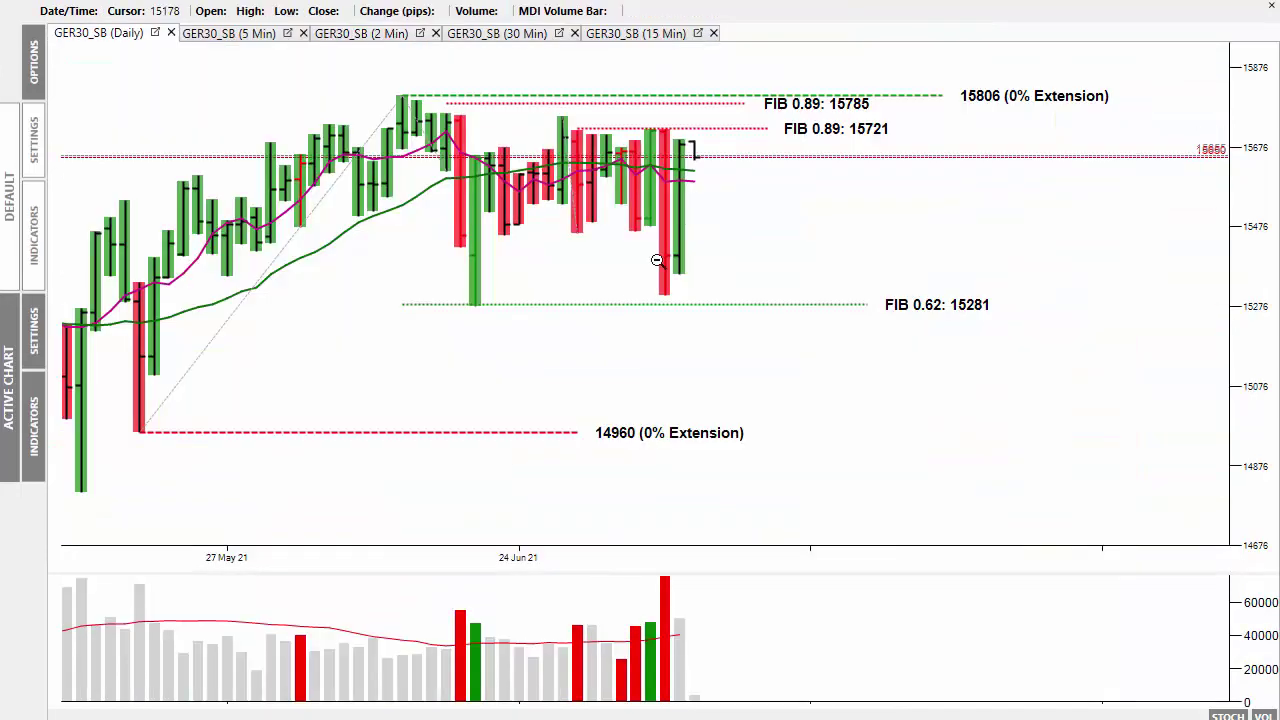
- Mark the Jul 09 rebound candle and the recent price swings on the GER30_SB daily chart in red, then clear the markup
left_click_drag(724, 345, 686, 280)
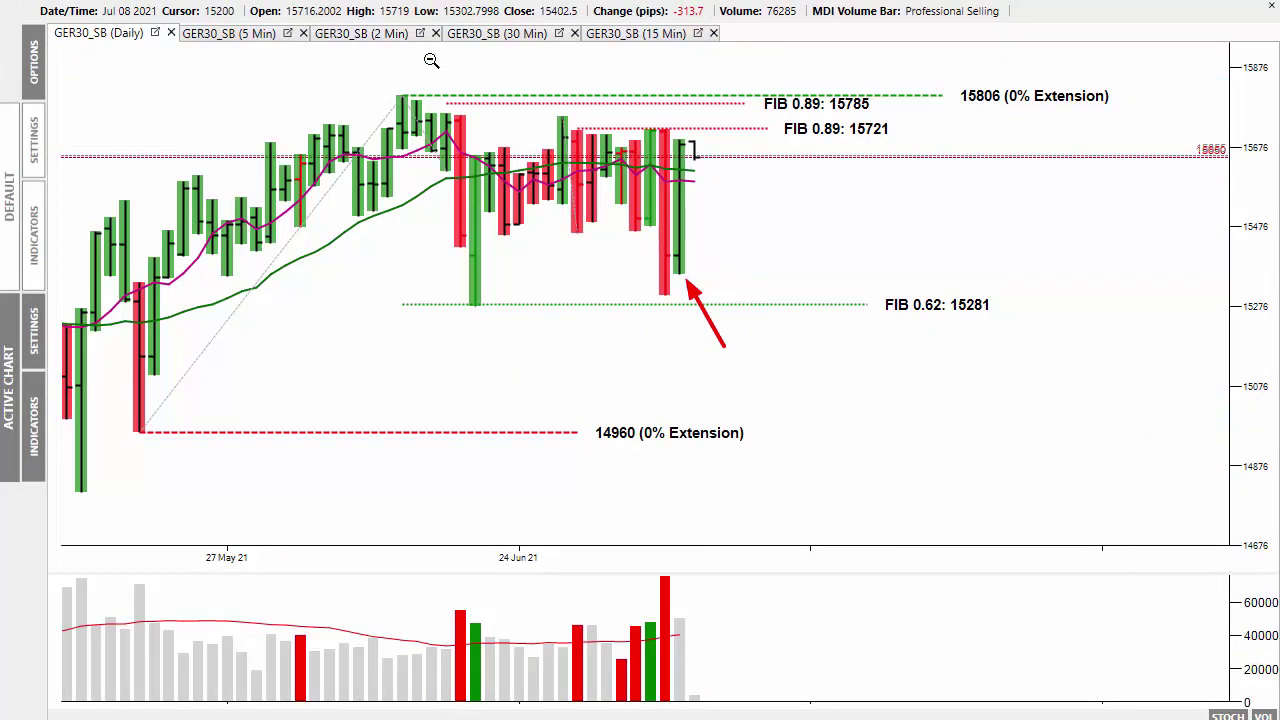
left_click_drag(412, 116, 755, 308)
left_click_drag(468, 134, 707, 235)
mouse_move(693, 166)
left_mouse_down()
mouse_move(694, 232)
mouse_move(717, 135)
mouse_move(732, 228)
left_mouse_up()
key("Escape")
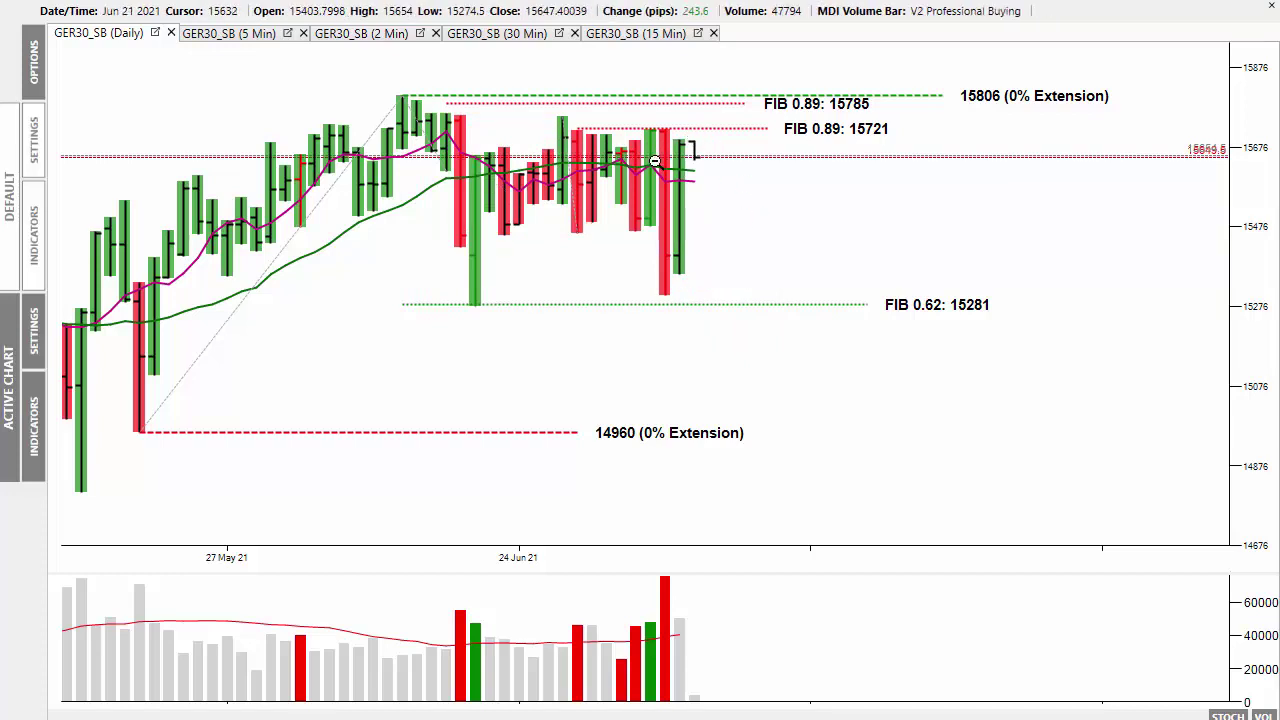
- Box the sideways range on the GER30_SB daily chart and mark the earlier uptrend candles with small red arrows, then clear the markup
left_click_drag(440, 129, 730, 234)
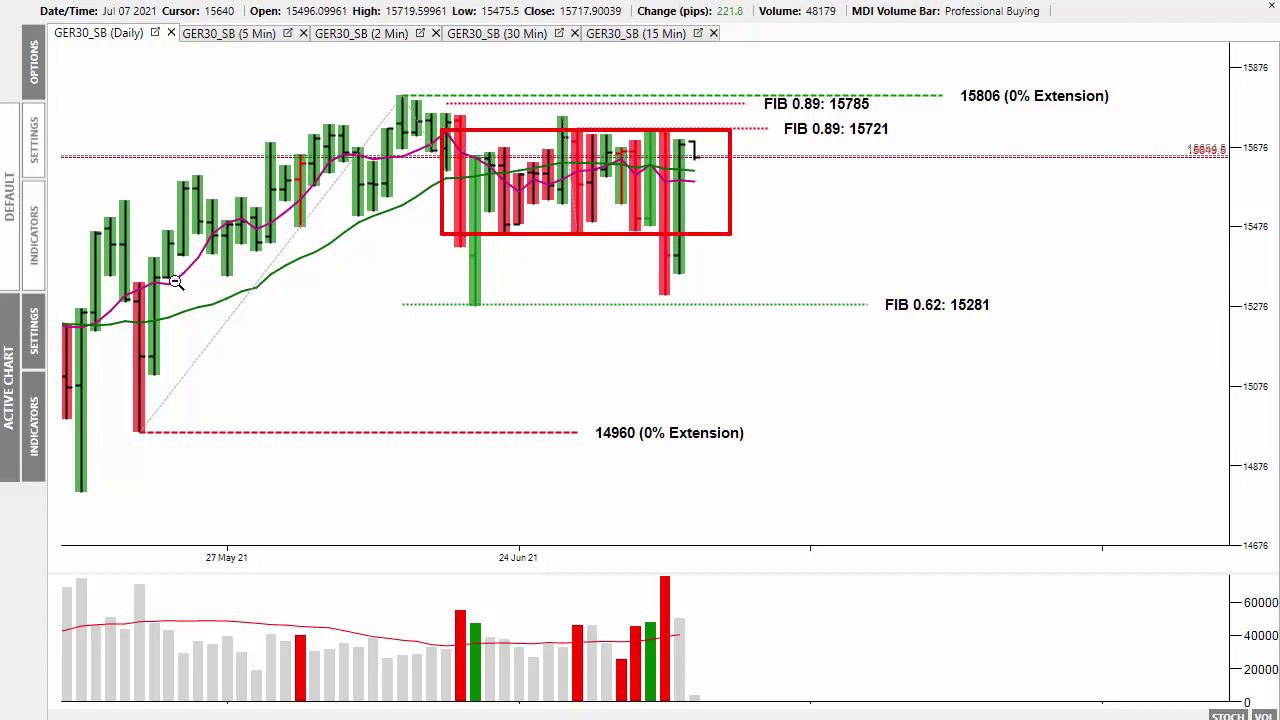
left_click(161, 197)
left_click(226, 180)
left_click(250, 195)
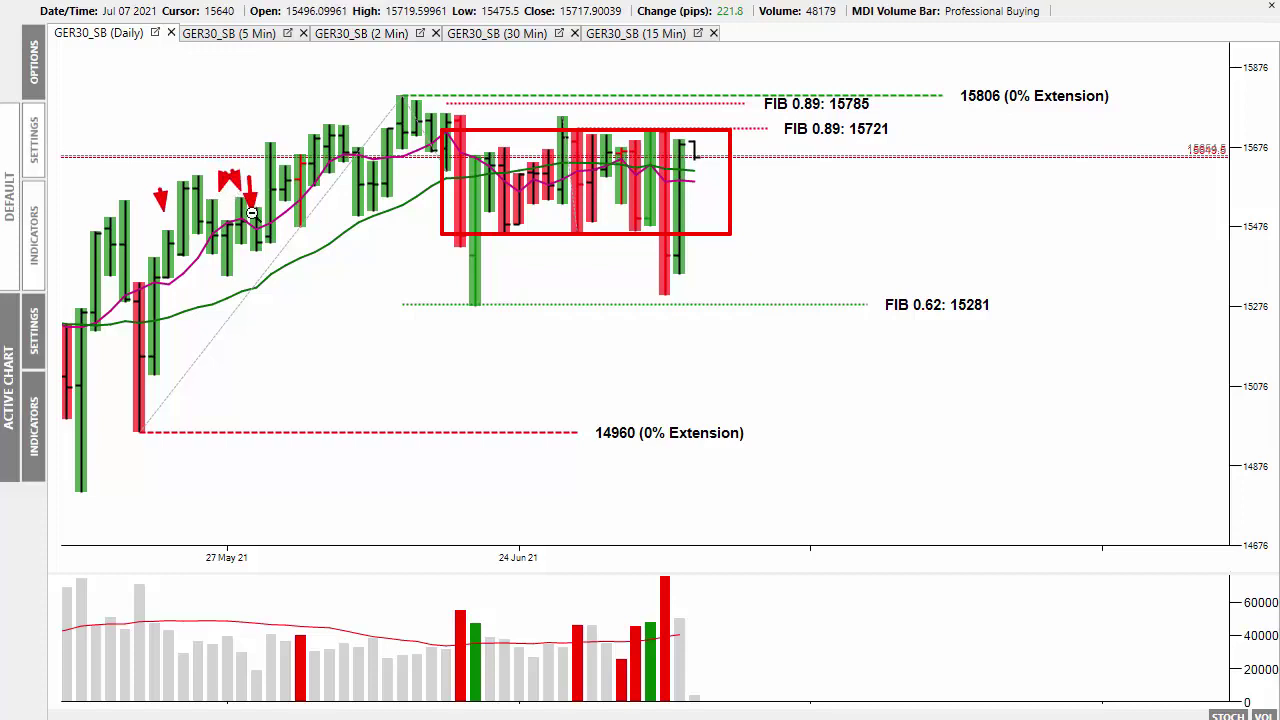
left_click(292, 144)
left_click(318, 119)
left_click(336, 111)
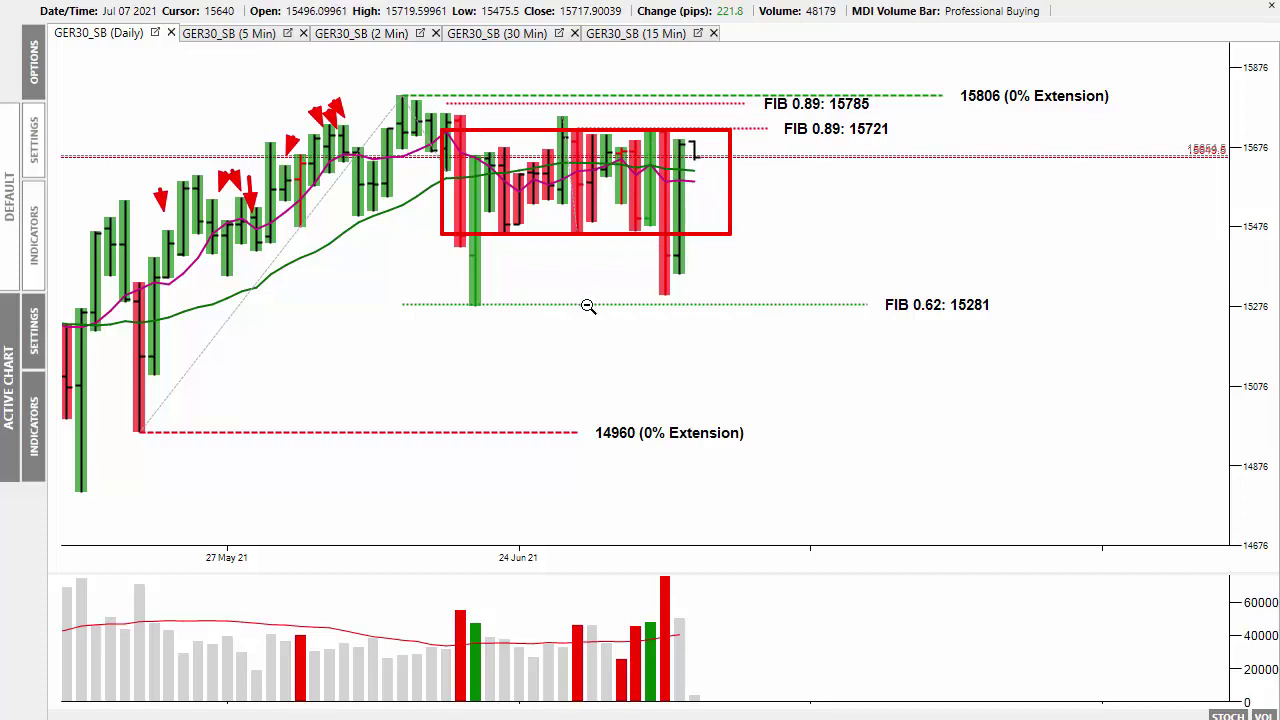
mouse_move(478, 300)
left_mouse_down()
mouse_move(552, 122)
mouse_move(588, 252)
mouse_move(676, 122)
mouse_move(692, 294)
mouse_move(730, 122)
left_mouse_up()
key("Escape")
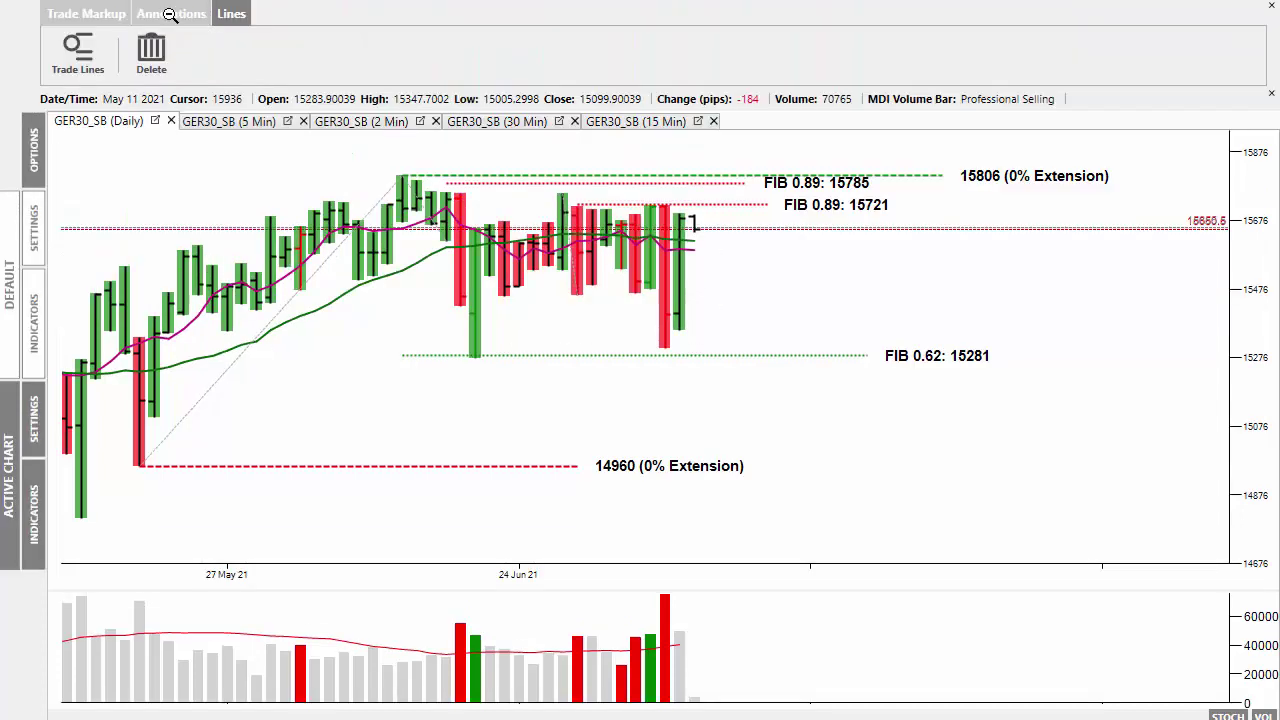
- Add a FIB retracement across the Jul 08 down candle on the GER30_SB daily chart and highlight its 0.38 to 0.89 levels in red
left_click(168, 13)
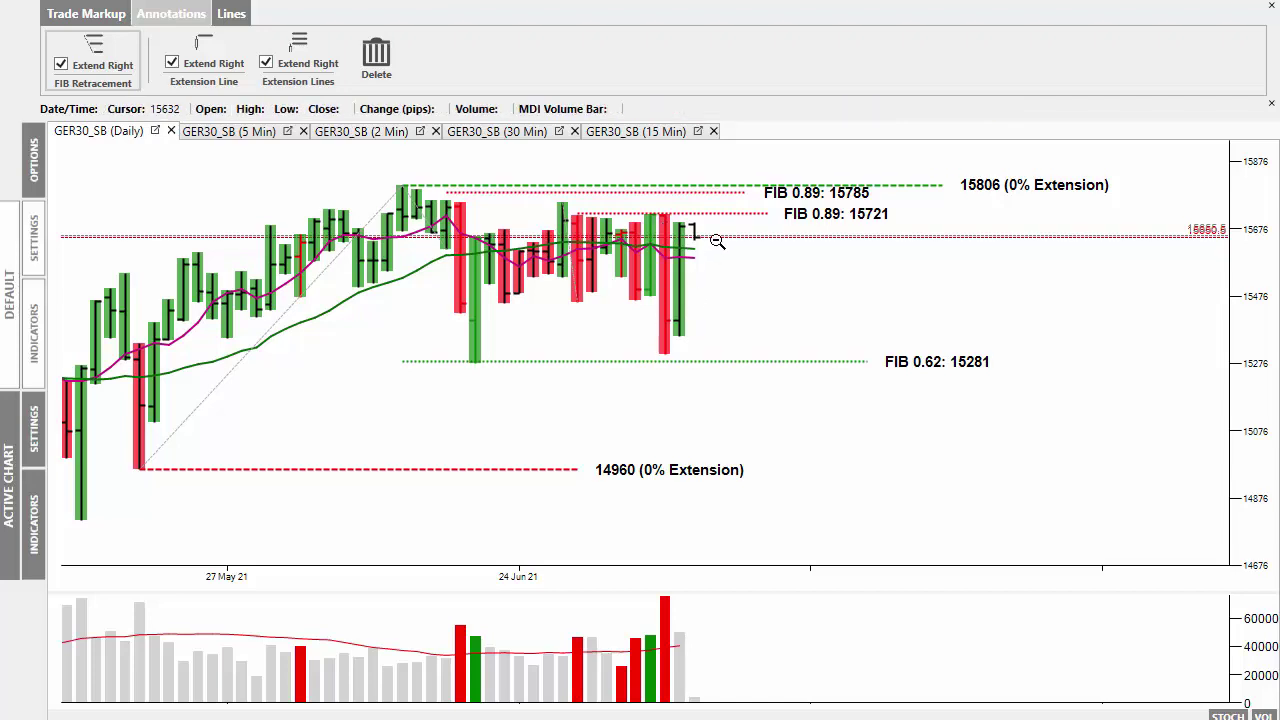
left_click_drag(717, 241, 715, 340)
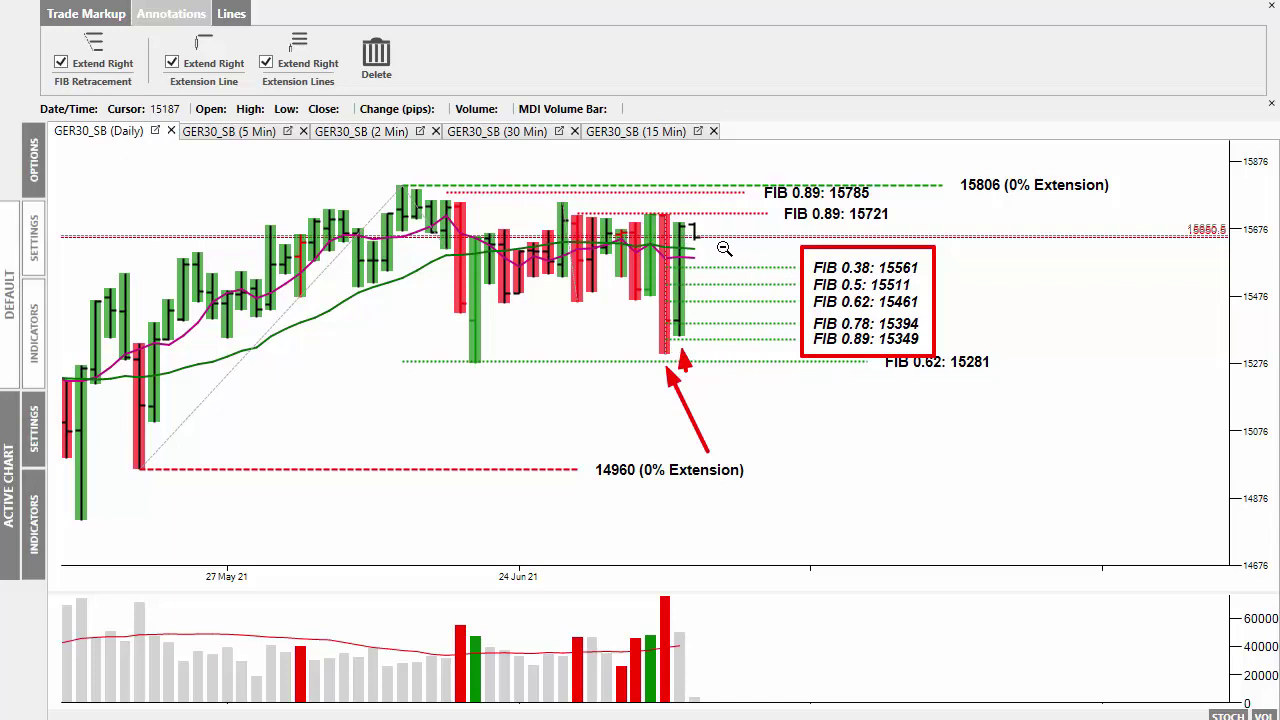
- Sketch a pullback through the new retracement levels, then clear the markup and box the FIB 0.89 labels at 15785 and 15721 in red
left_click_drag(722, 242, 723, 347)
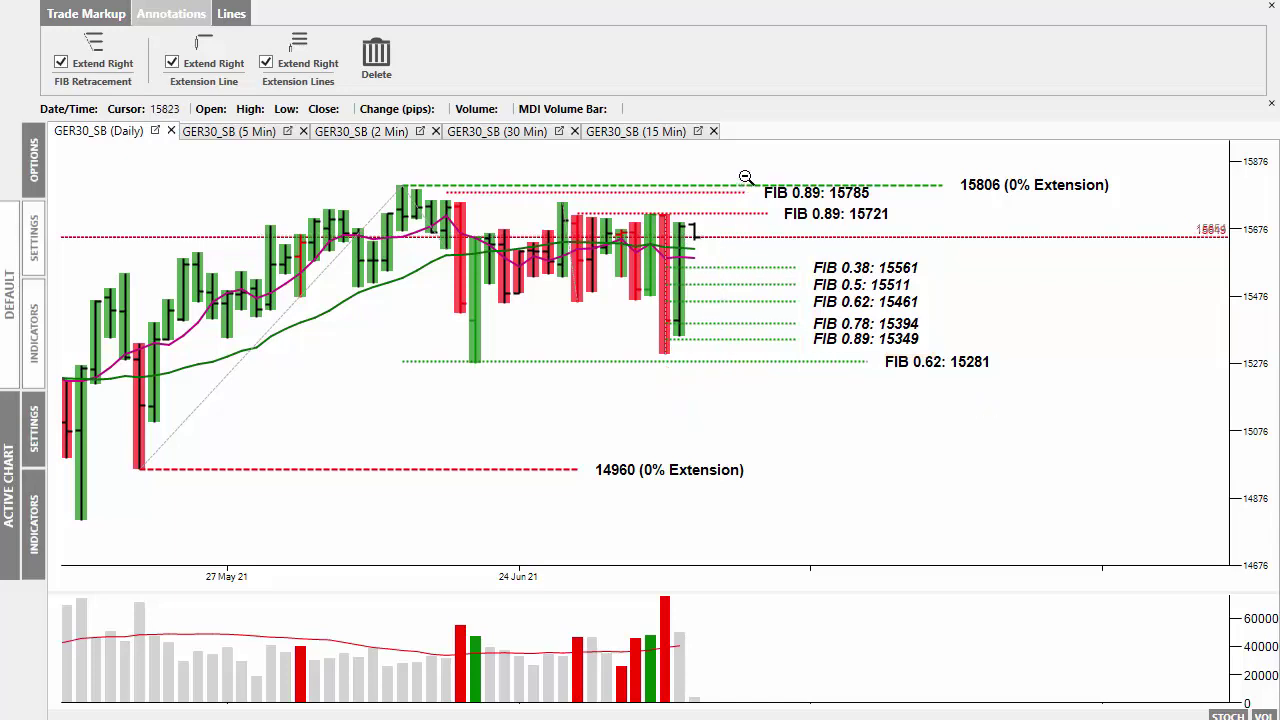
left_click_drag(745, 177, 907, 228)
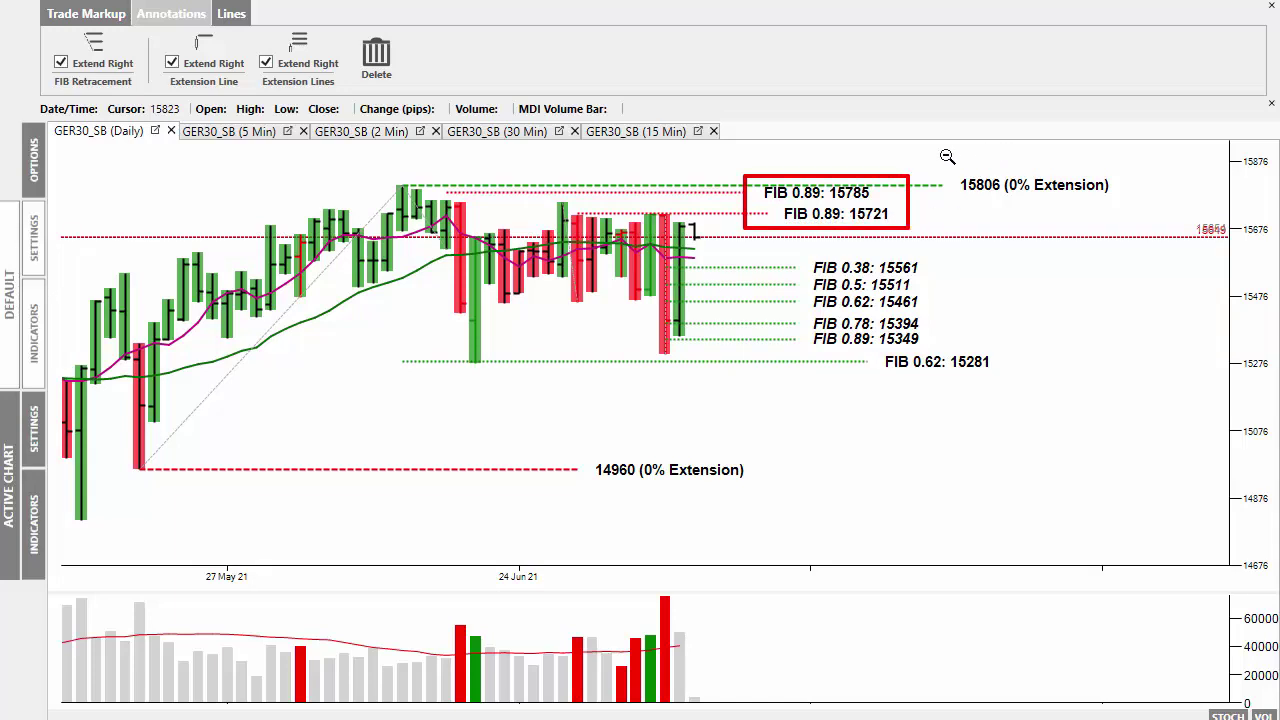
- Box the 15806 (0% Extension) label in red and point an arrow at the peak candle, then clear the markup
left_click_drag(943, 158, 1128, 201)
left_click_drag(482, 149, 400, 178)
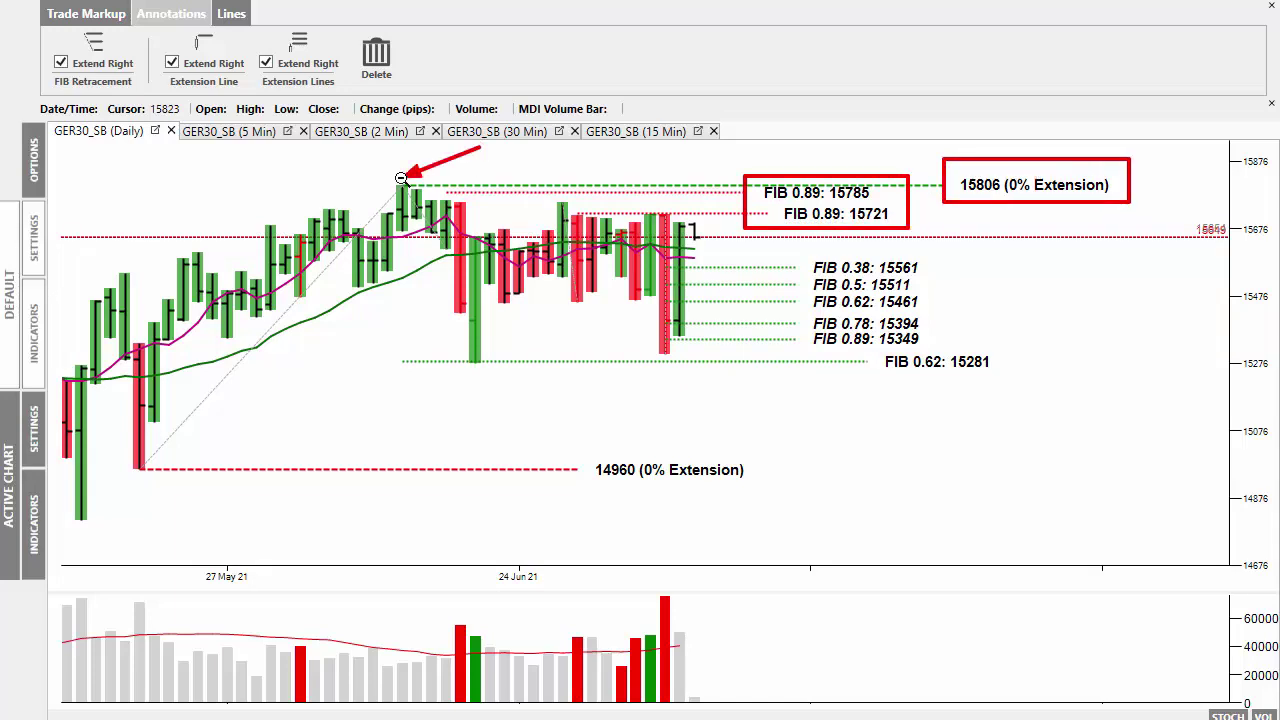
key("Escape")
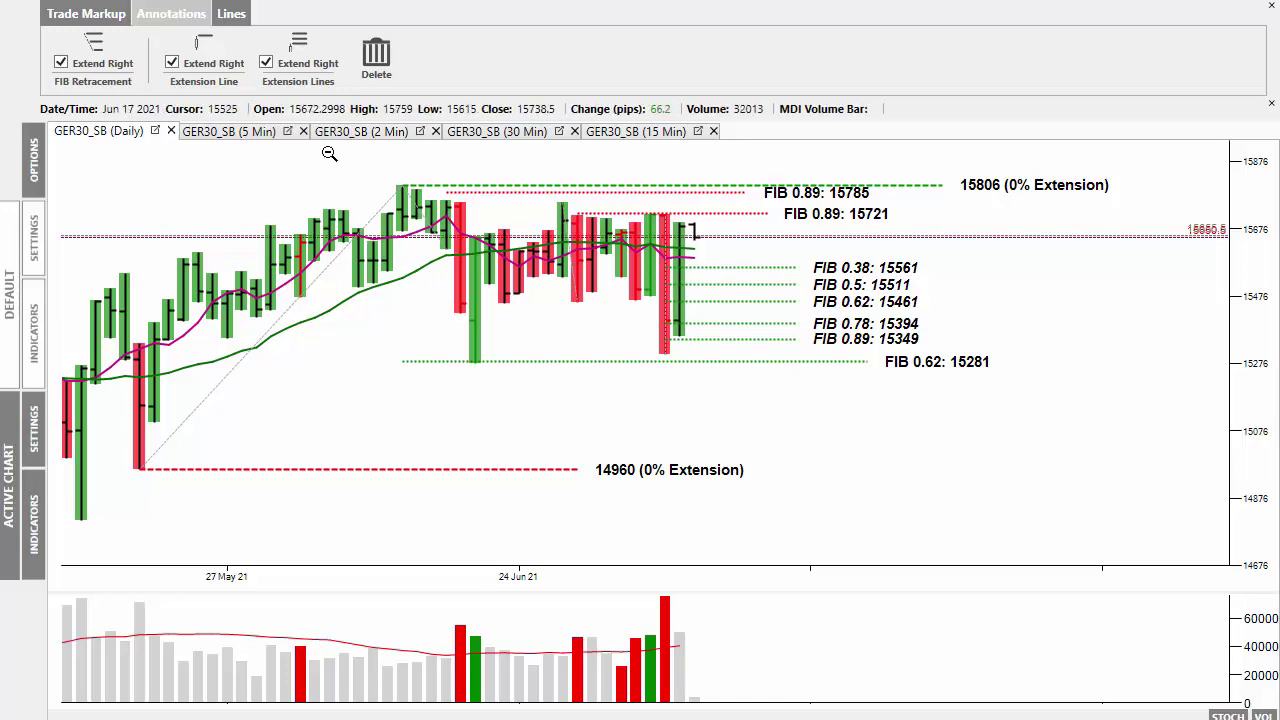
- On the GER30_SB 30-minute chart, mark the Jul 09 uptrend and box the DP 15472 and High 15716 labels in red, then clear the markup
left_click(458, 132)
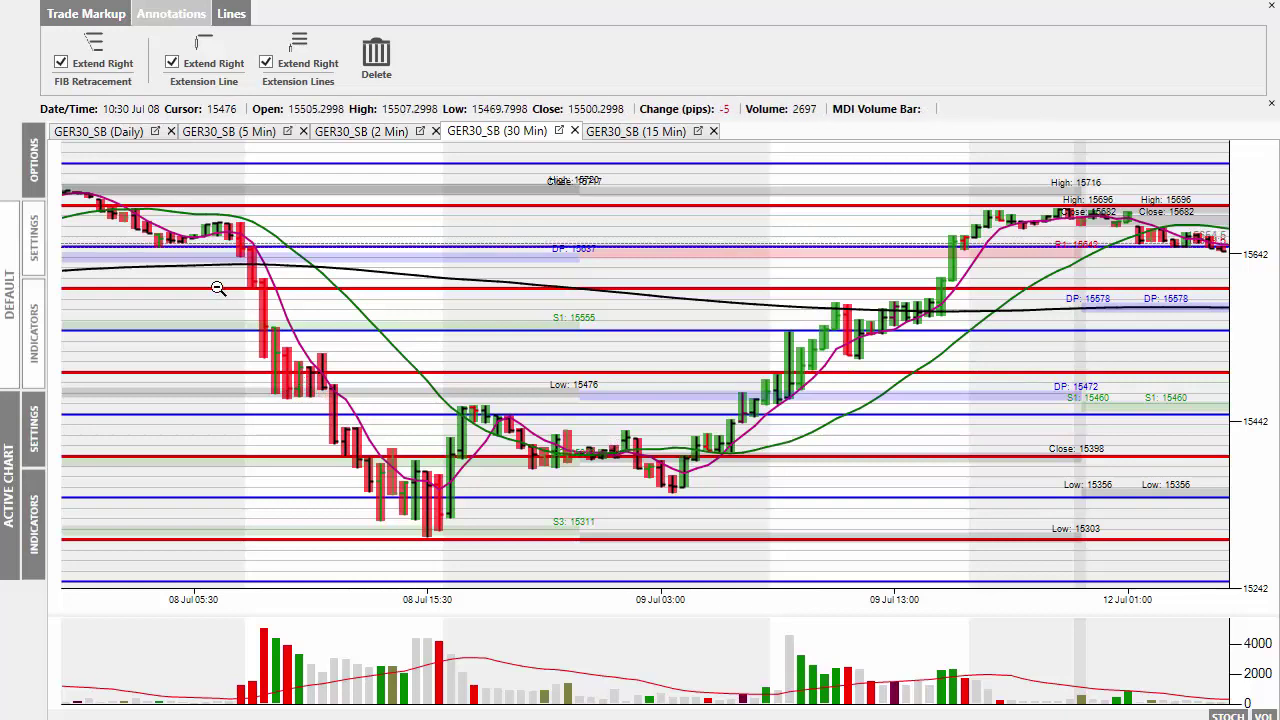
scroll(866, 405, "down", 3)
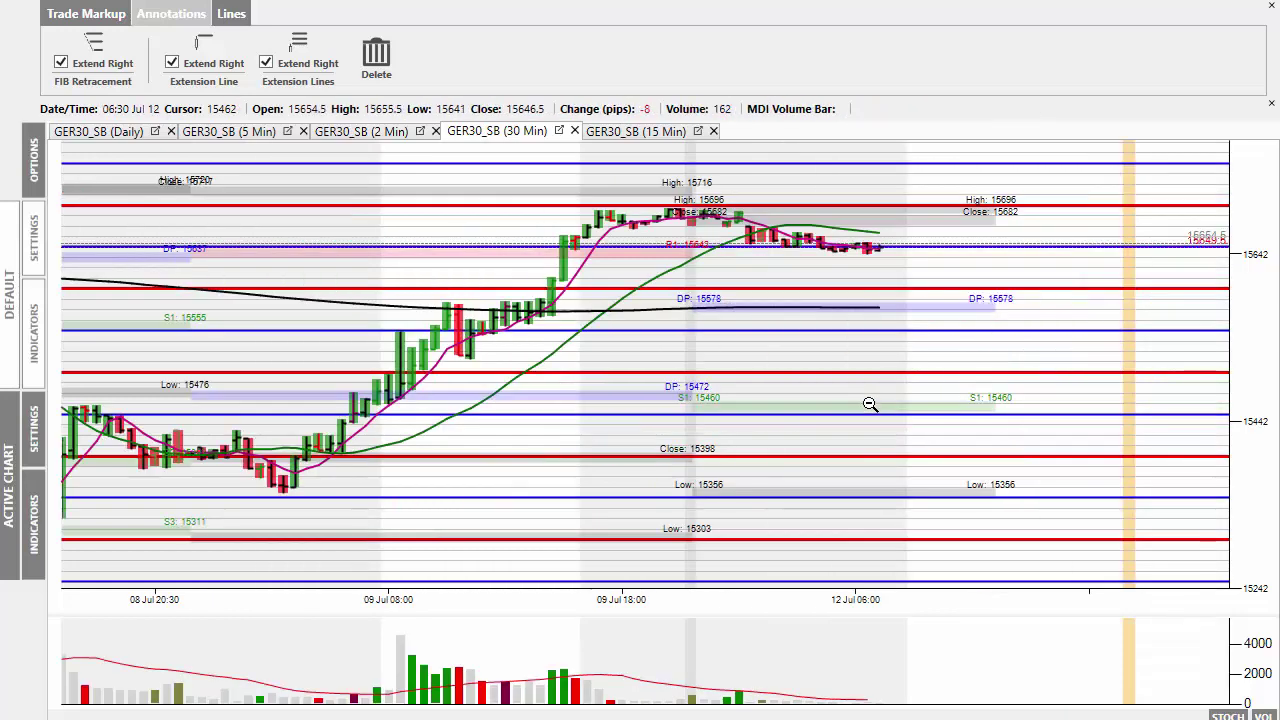
left_click_drag(312, 517, 580, 297)
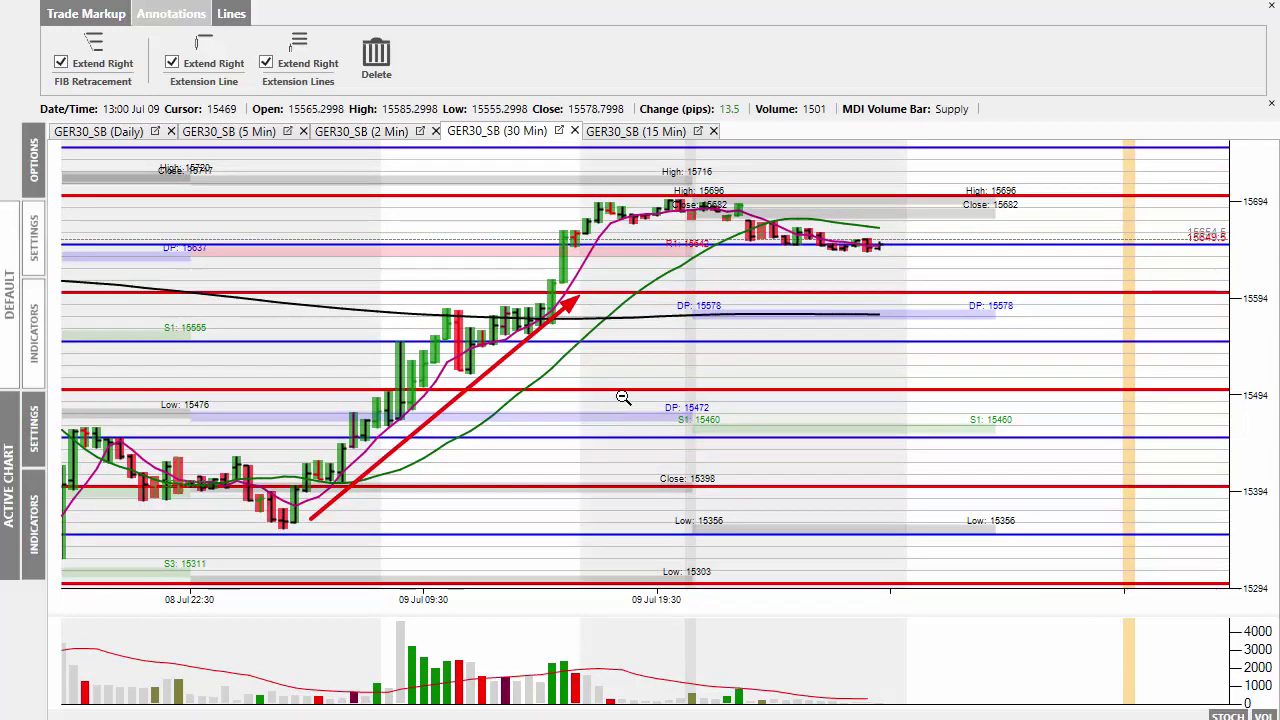
left_click_drag(624, 396, 750, 426)
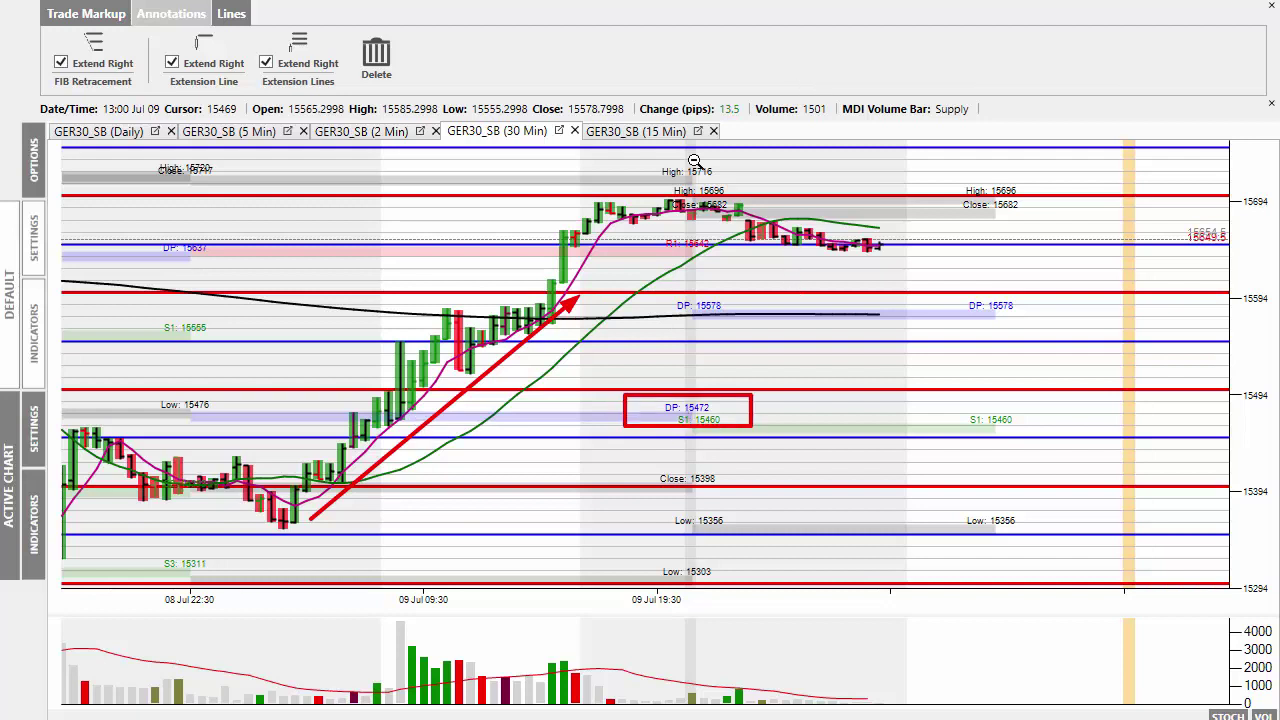
mouse_move(651, 161)
left_mouse_down()
mouse_move(743, 215)
mouse_move(739, 197)
left_mouse_up()
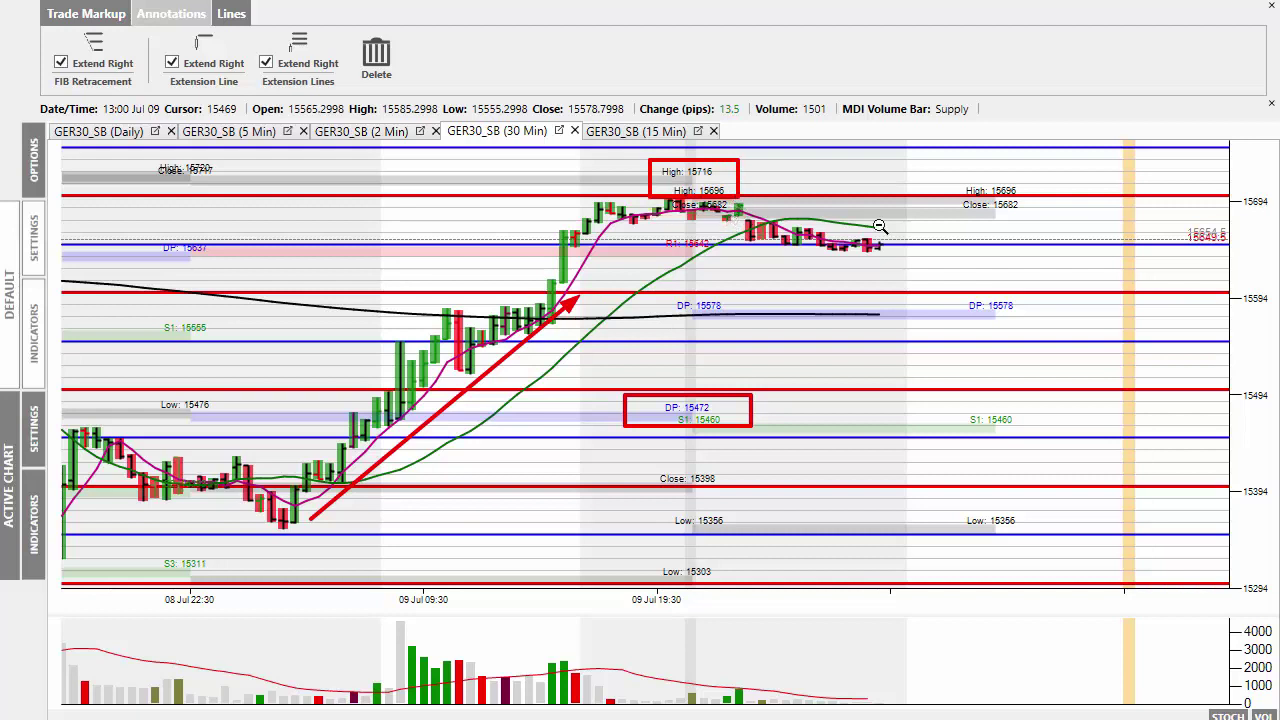
key("Escape")
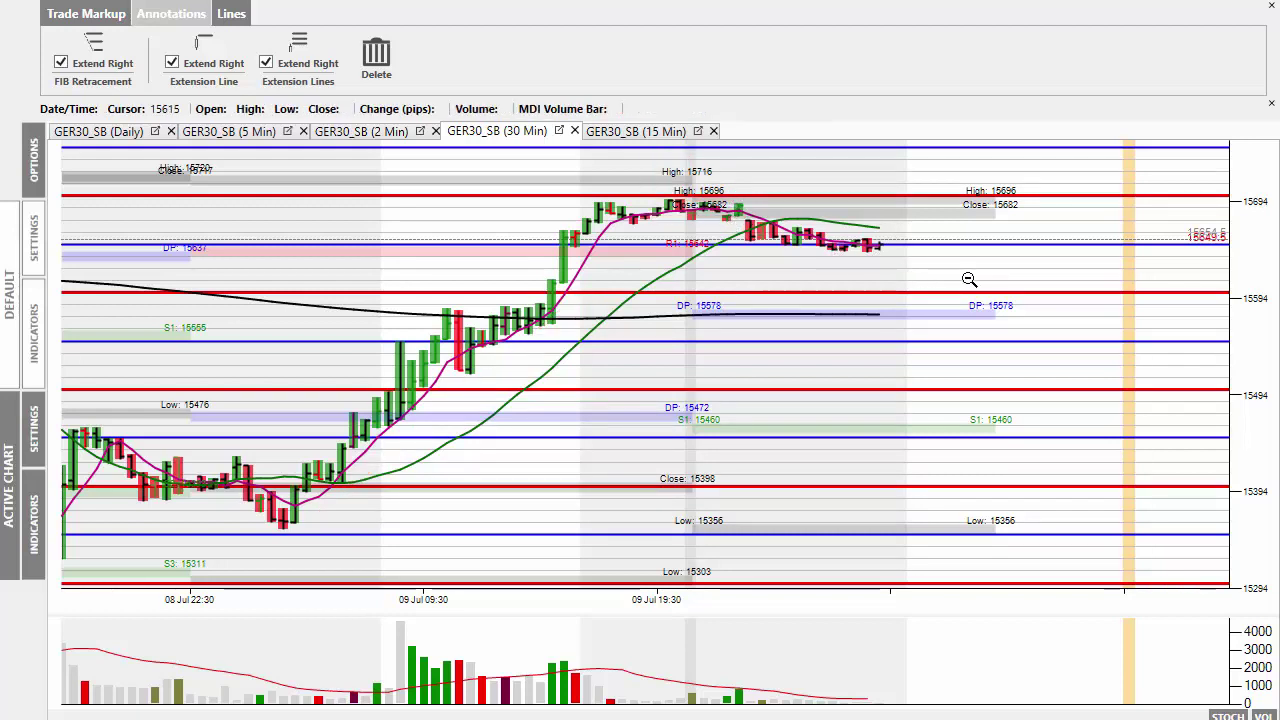
- Box the High 15696 and Close 15682 labels and point small red arrows at the DP 15578 level, then clear the markup
left_click_drag(946, 180, 1038, 228)
left_click_drag(973, 277, 972, 296)
left_click_drag(890, 290, 878, 306)
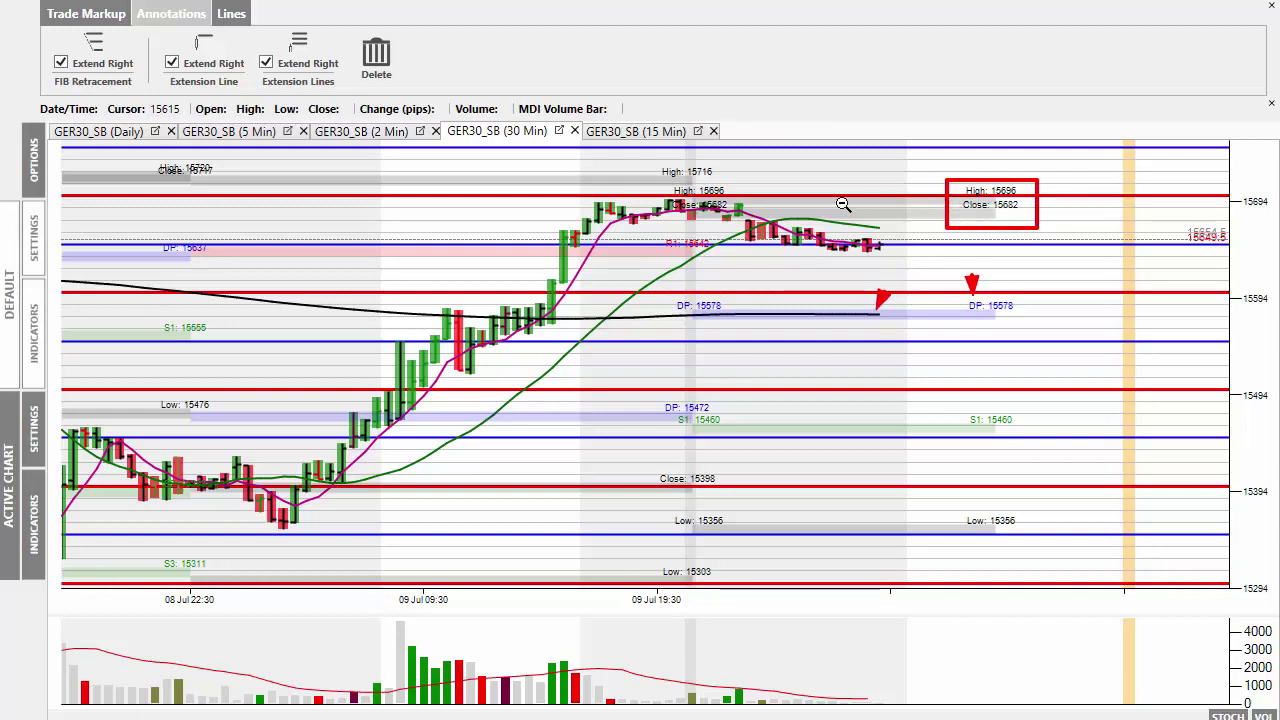
key("Escape")
- On the GER30_SB 5-minute chart, mark the Jul 09 swings, sideways range and green-dot signals in red, then clear the markup
left_click(241, 133)
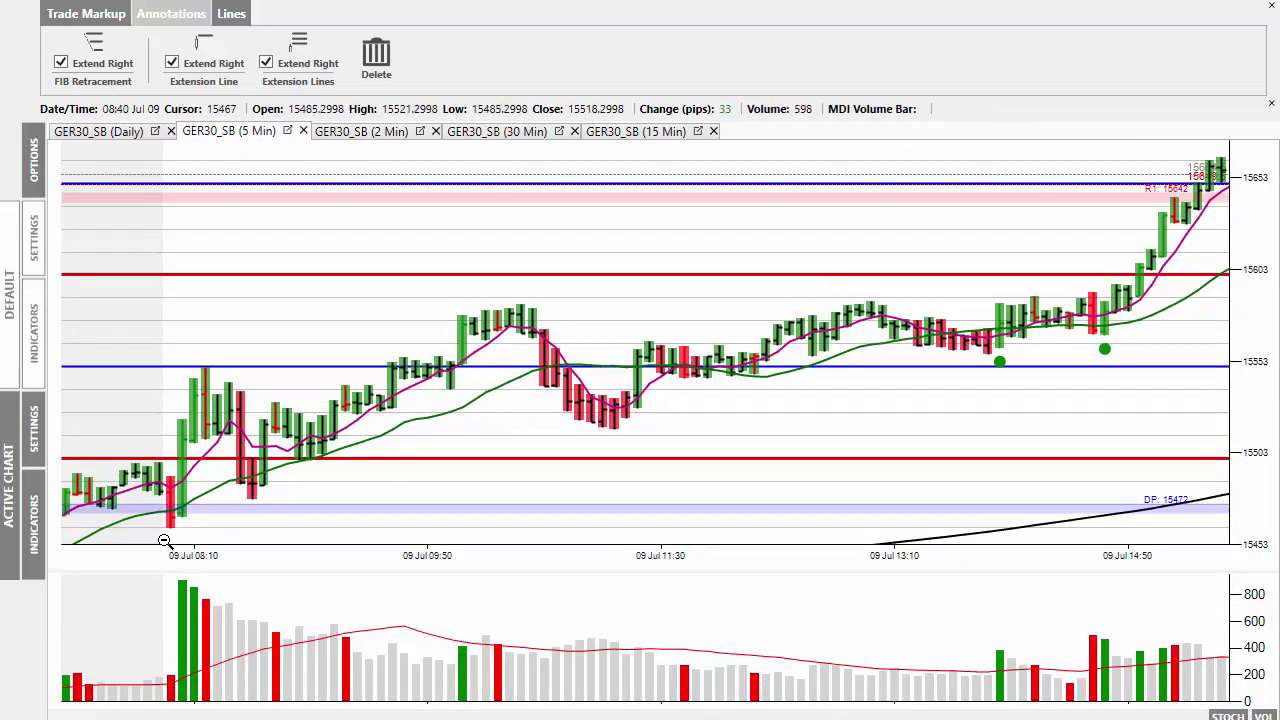
mouse_move(160, 538)
left_mouse_down()
mouse_move(186, 373)
mouse_move(254, 492)
mouse_move(360, 458)
mouse_move(523, 335)
mouse_move(584, 442)
left_mouse_up()
mouse_move(620, 300)
left_mouse_down()
mouse_move(716, 348)
mouse_move(974, 418)
mouse_move(991, 378)
left_mouse_up()
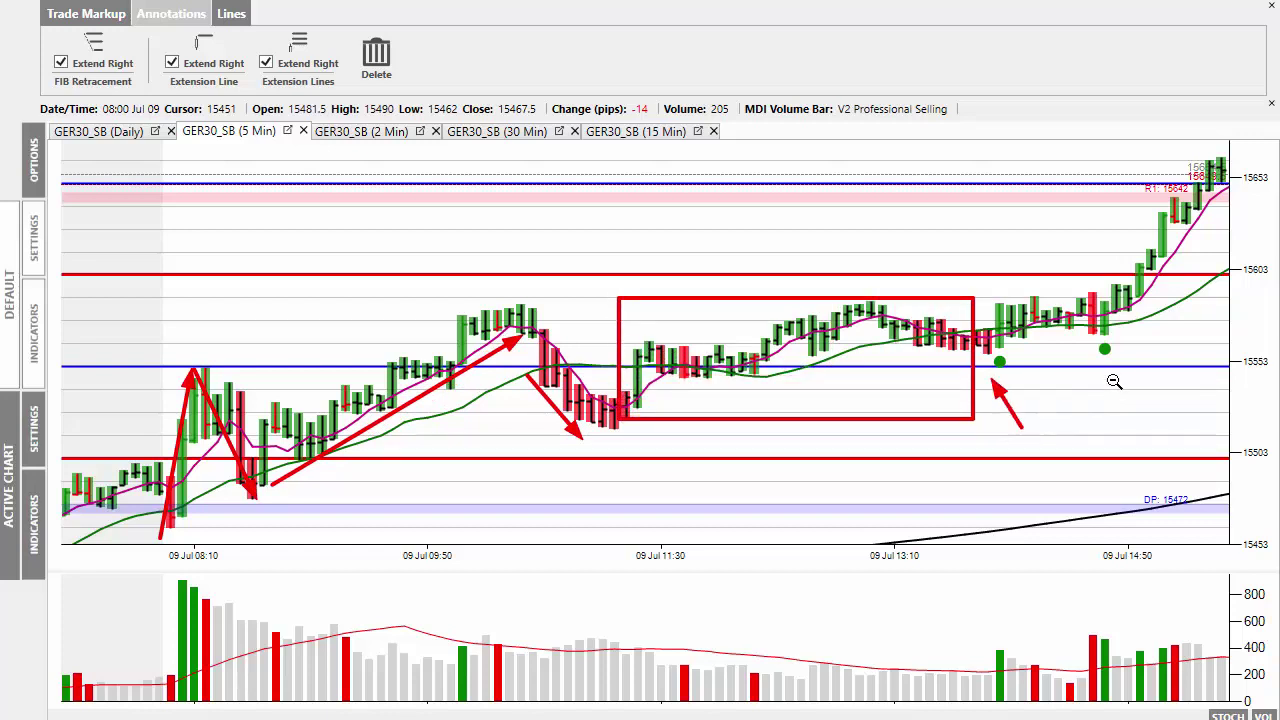
left_click_drag(1110, 396, 1106, 364)
key("Delete")
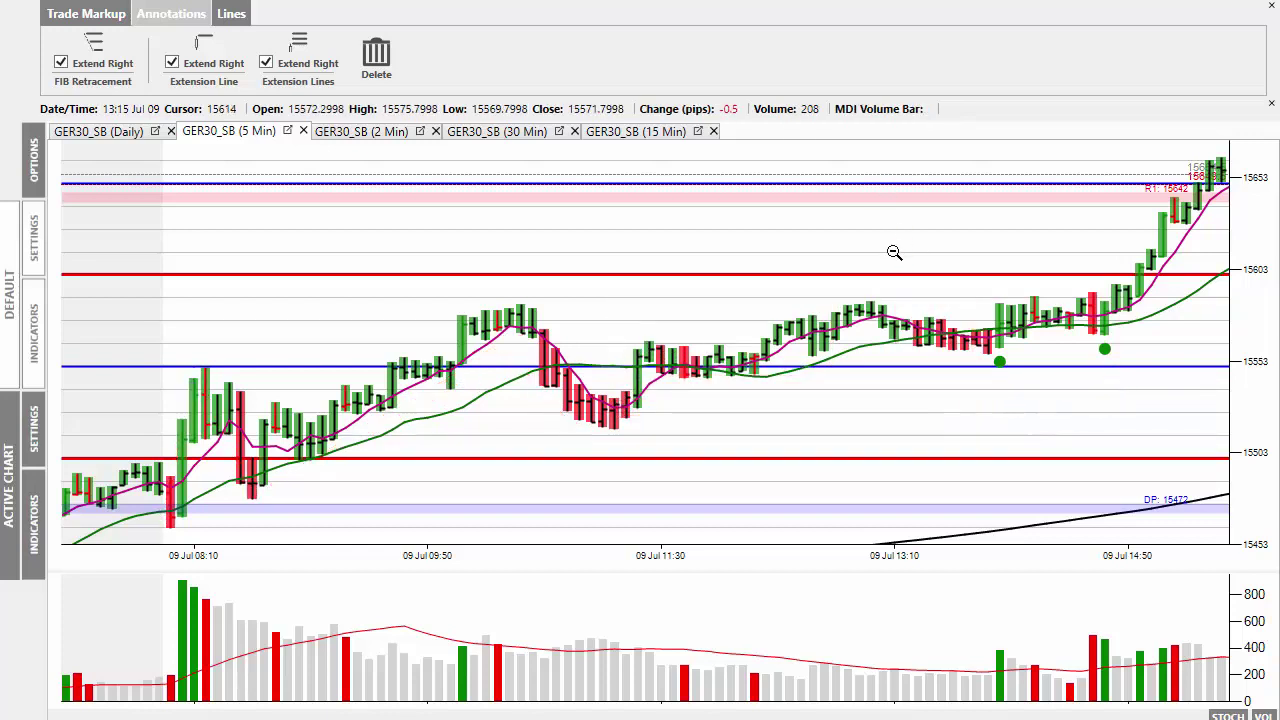
- Mark the Jul 09 afternoon rally on the GER30_SB 5-minute chart with a red arrow, then clear it
scroll(894, 253, "down", 5)
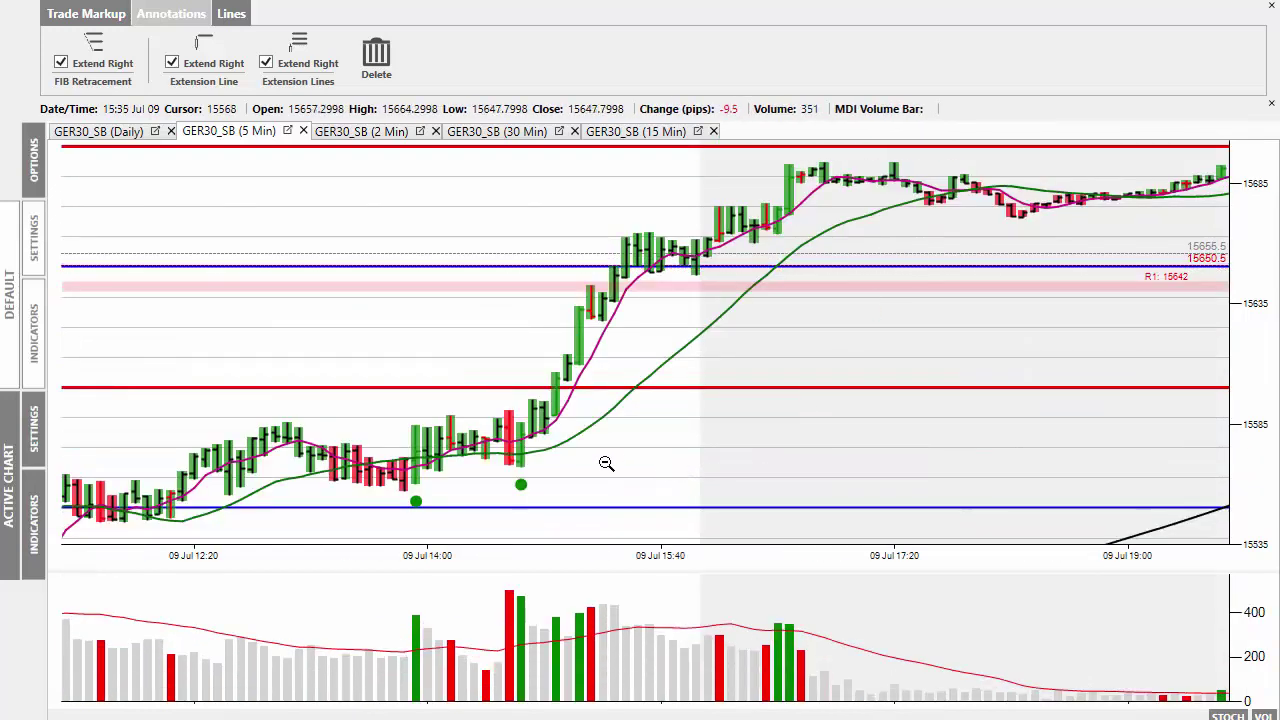
left_click_drag(537, 467, 708, 255)
key("Delete")
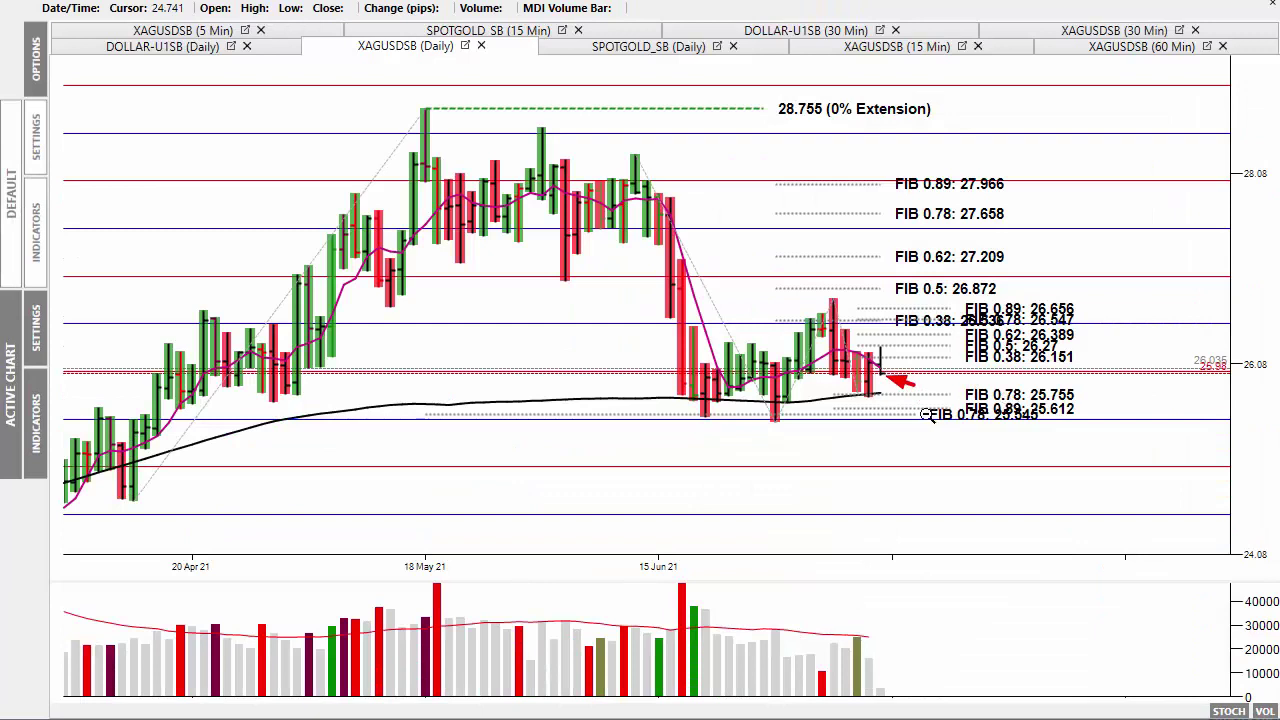
- On the XAGUSDSB daily chart, box the FIB levels from 25.755 to 25.545, sketch arrows for a drop toward the April low, then clear the markup
left_click_drag(915, 389, 1130, 438)
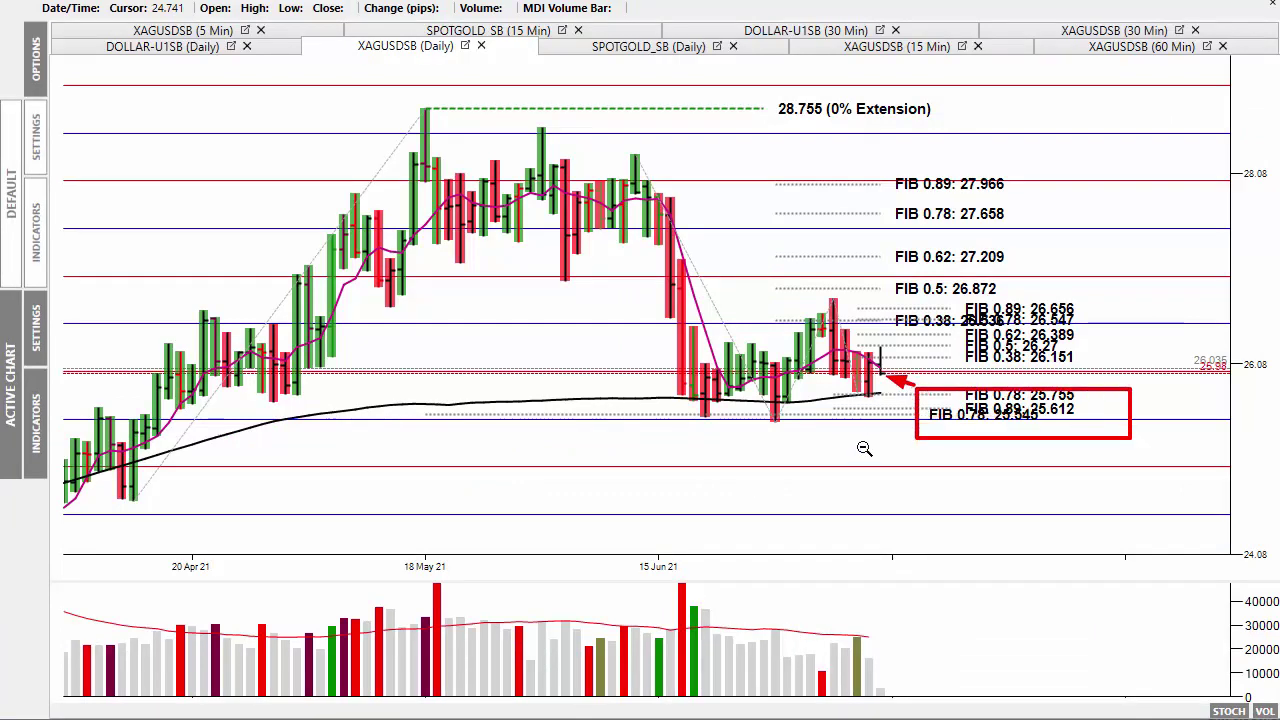
left_click_drag(864, 450, 864, 410)
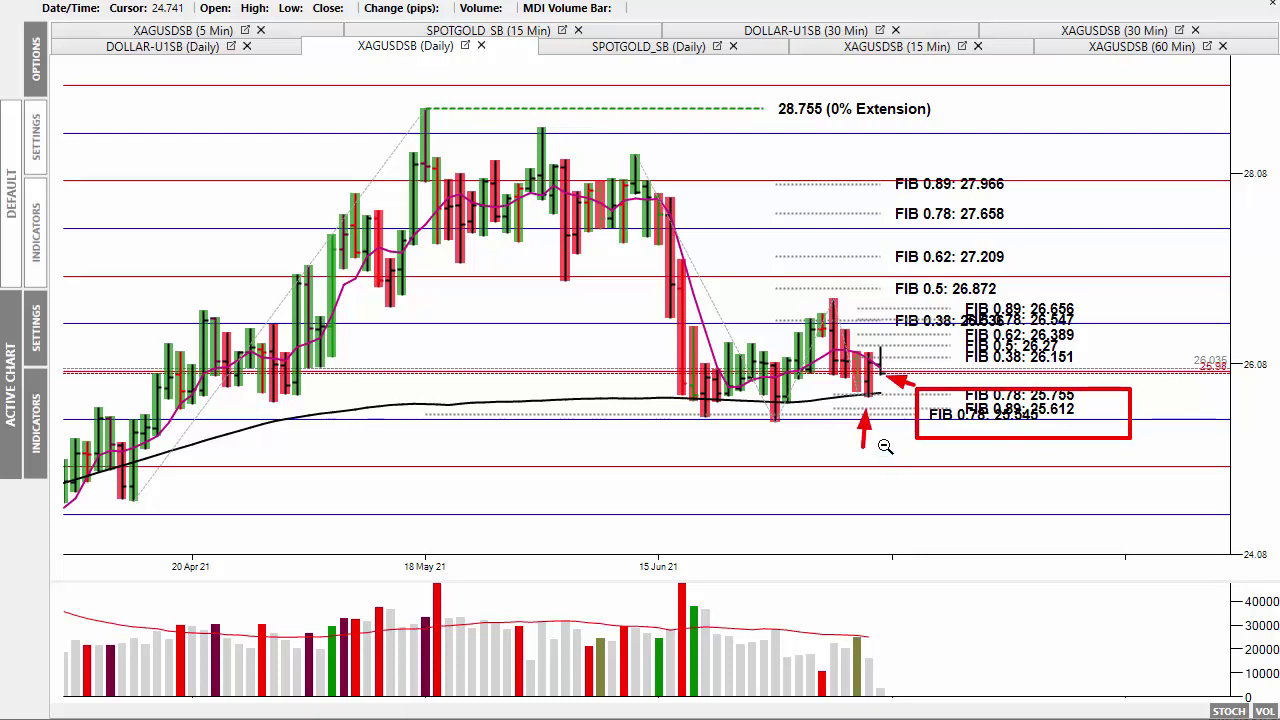
mouse_move(884, 404)
left_mouse_down()
mouse_move(884, 475)
mouse_move(586, 517)
mouse_move(147, 504)
left_mouse_up()
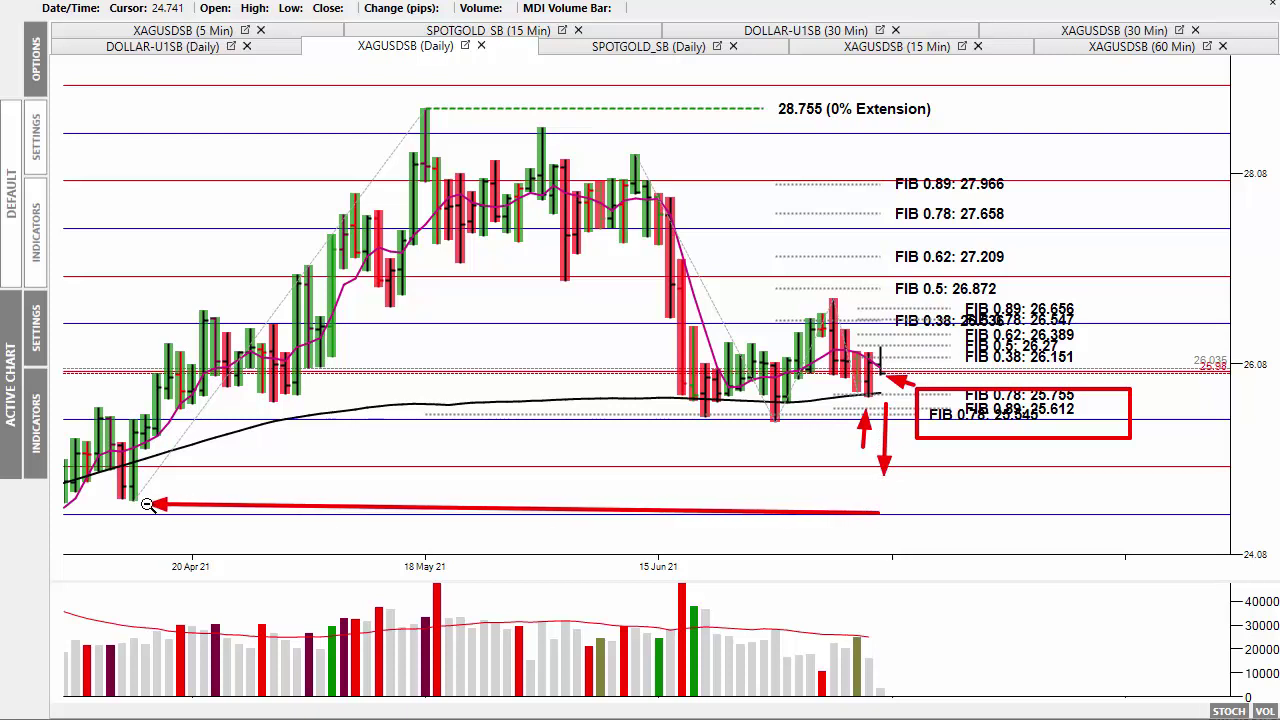
key("Escape")
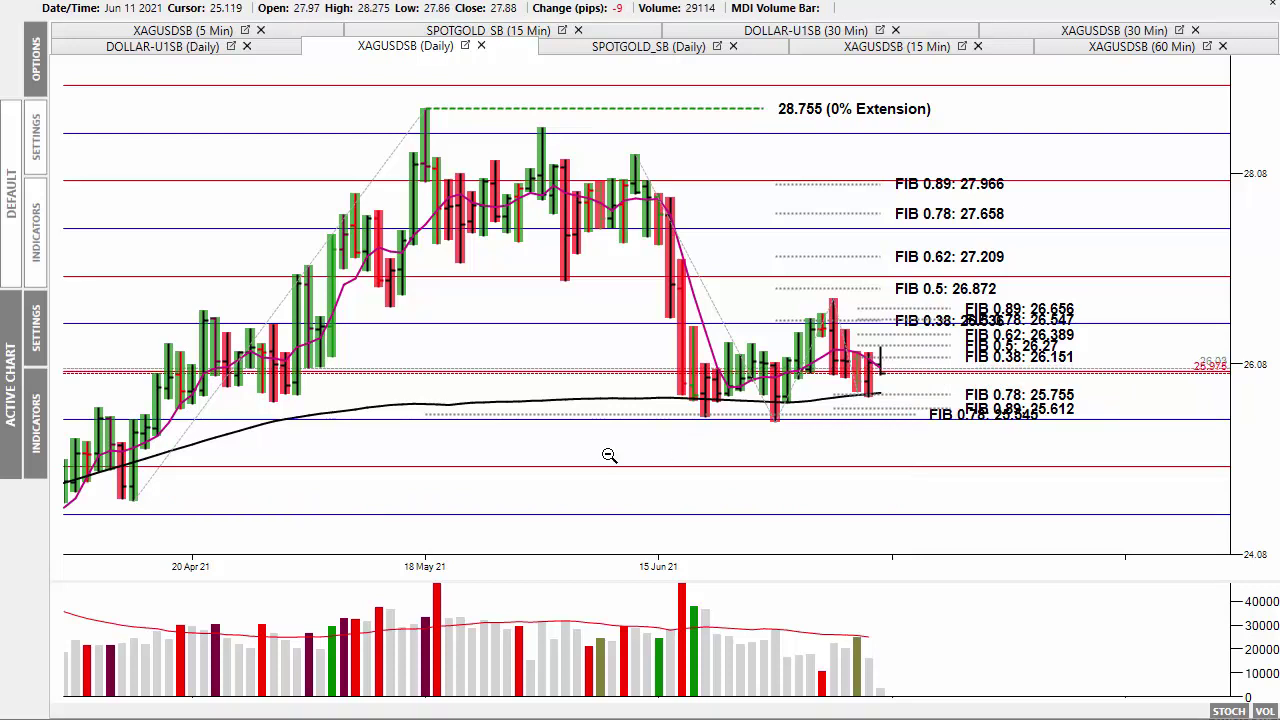
- Mark the July to August 2020 rally on the XAGUSDSB daily chart with a red arrow, clear it and return to the latest candles
scroll(612, 456, "up", 5)
scroll(617, 457, "up", 8)
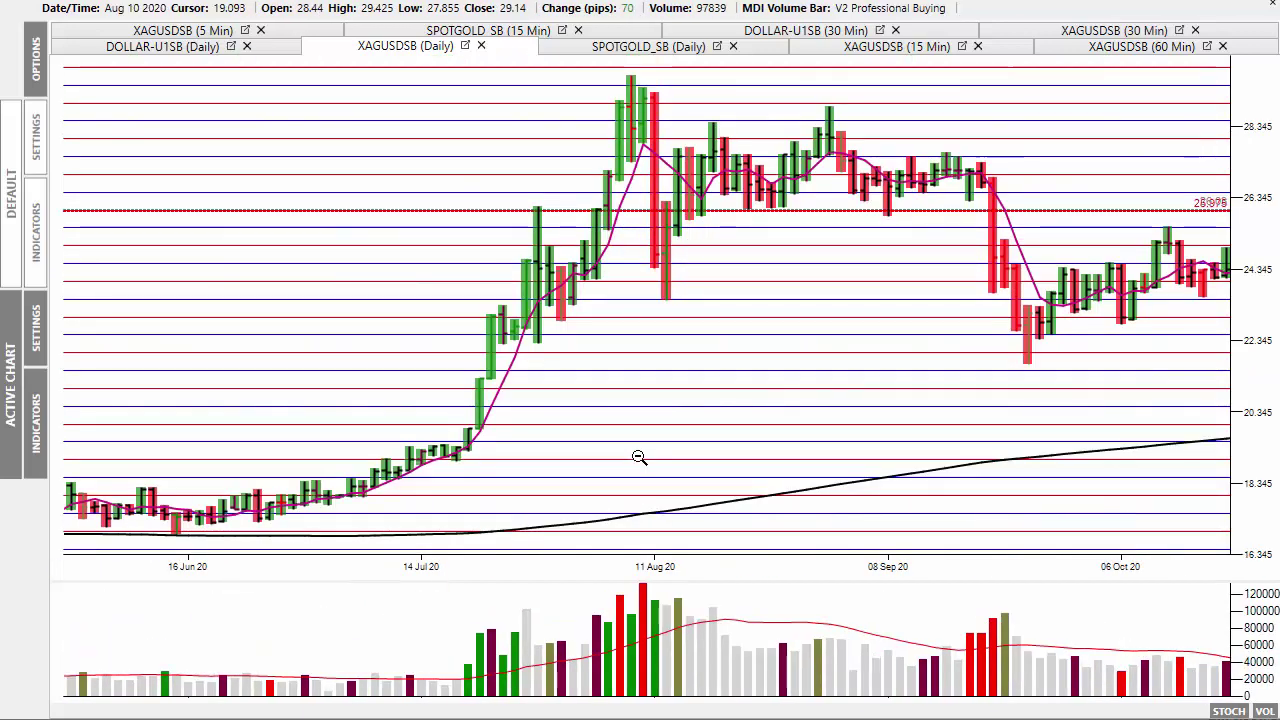
mouse_move(365, 441)
left_mouse_down()
mouse_move(443, 380)
mouse_move(536, 140)
mouse_move(607, 67)
left_mouse_up()
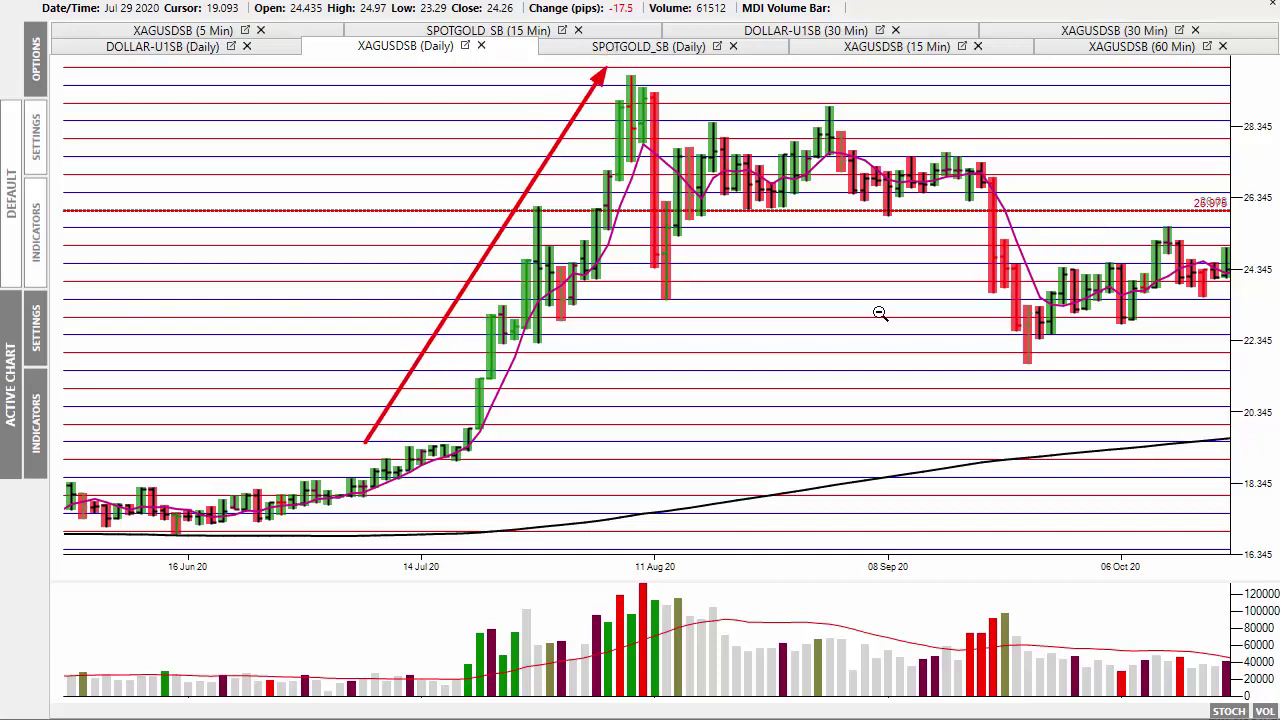
key("Escape")
scroll(1000, 397, "down", 5)
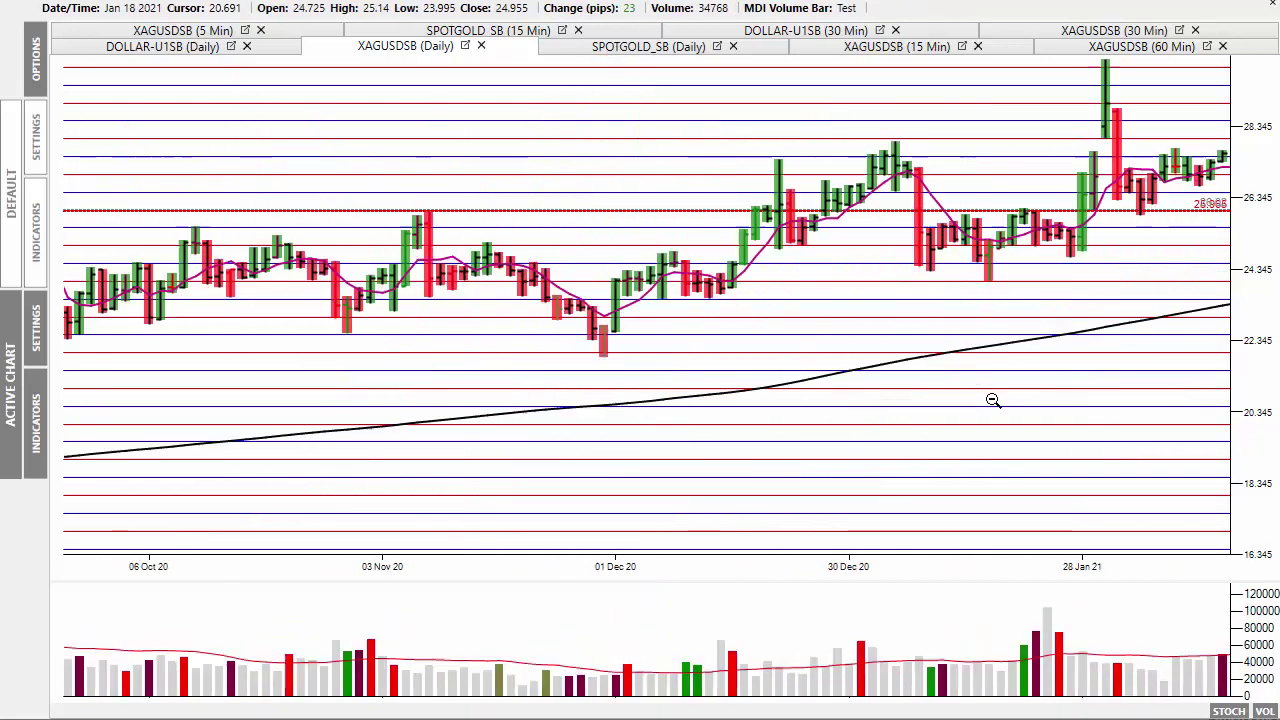
scroll(991, 400, "down", 8)
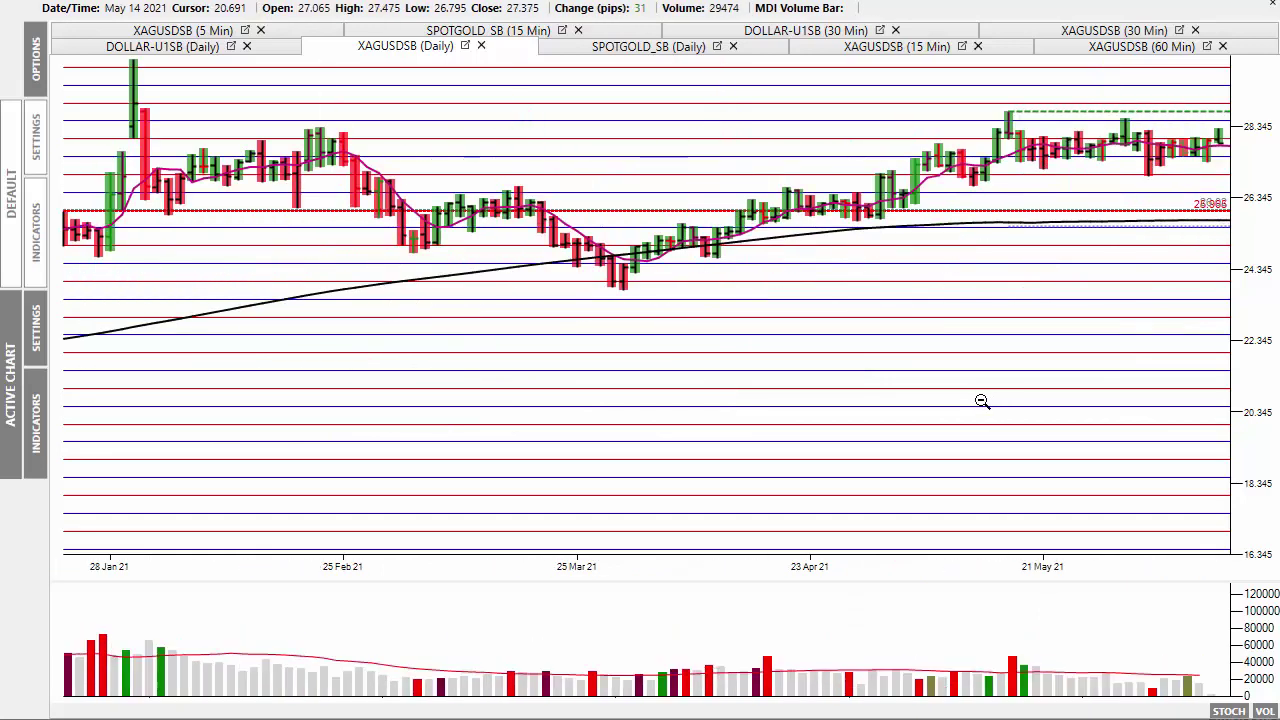
scroll(978, 401, "down", 5)
scroll(974, 401, "down", 3)
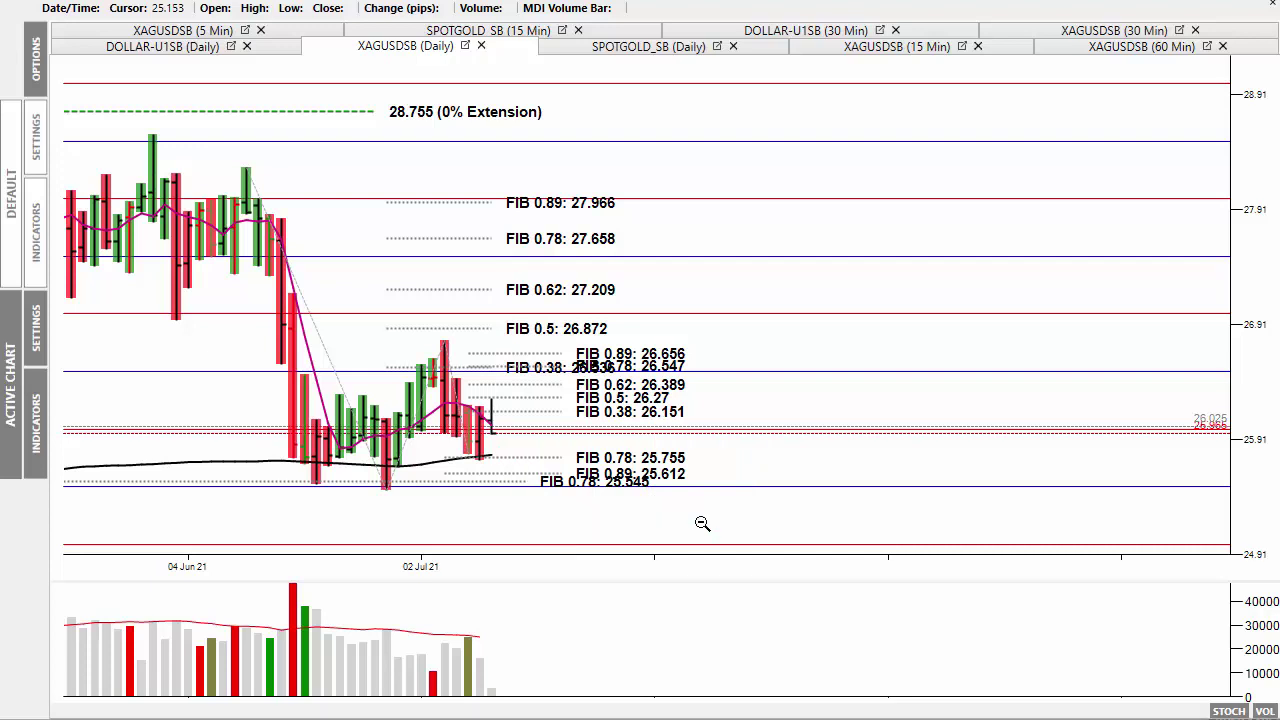
- On the SPOTGOLD_SB daily chart, box the FIB levels from 1792.57 to 1757.63 and mark the rise from the recent low, then clear the markup
left_click(614, 49)
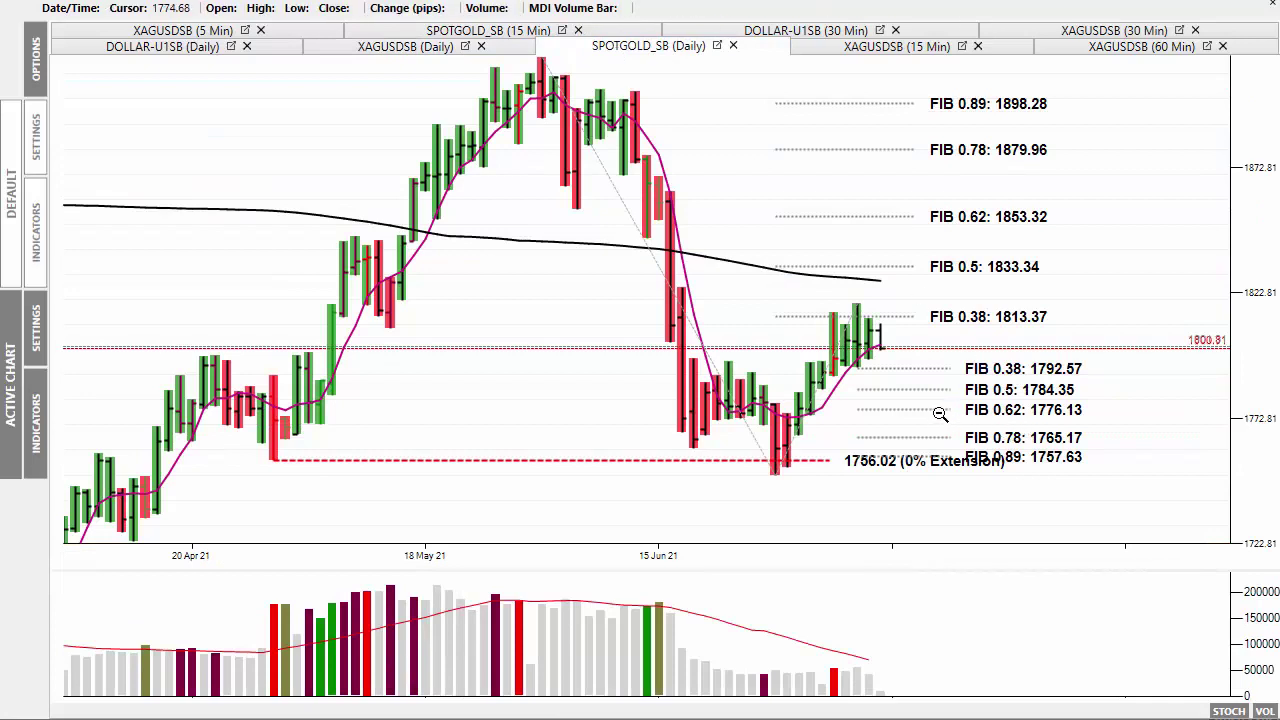
left_click_drag(954, 358, 1102, 483)
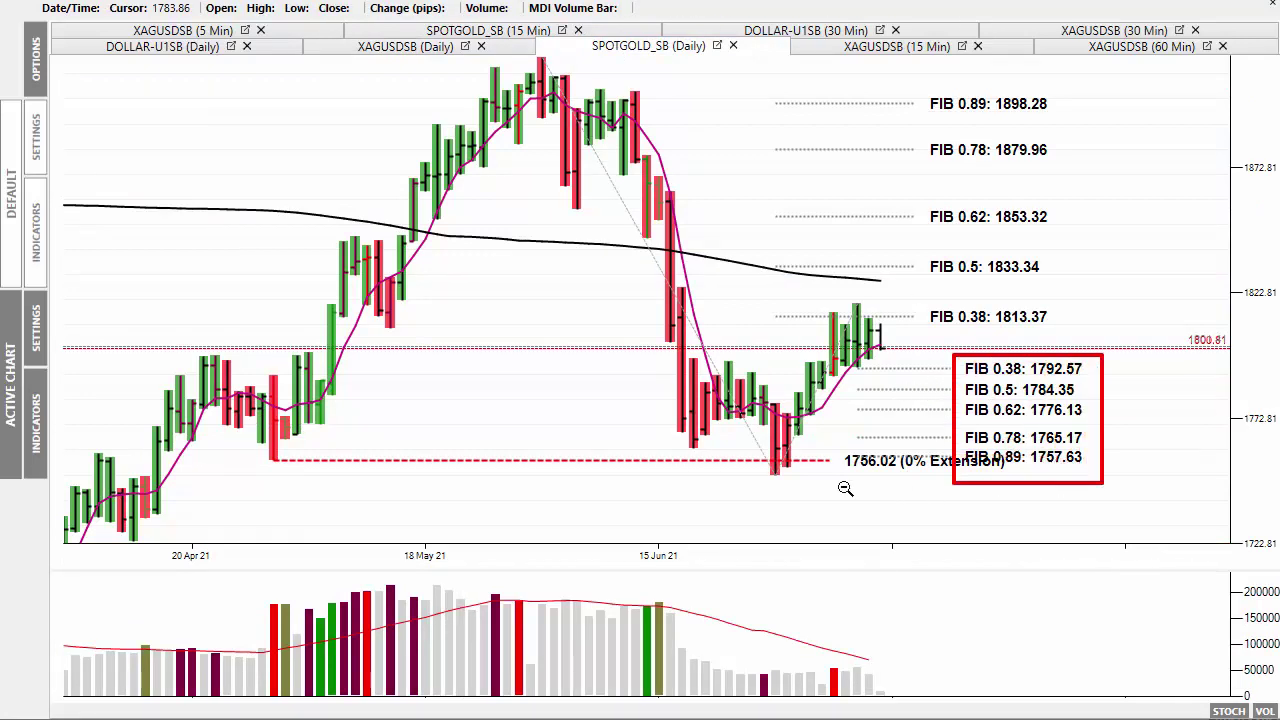
left_click_drag(800, 466, 890, 340)
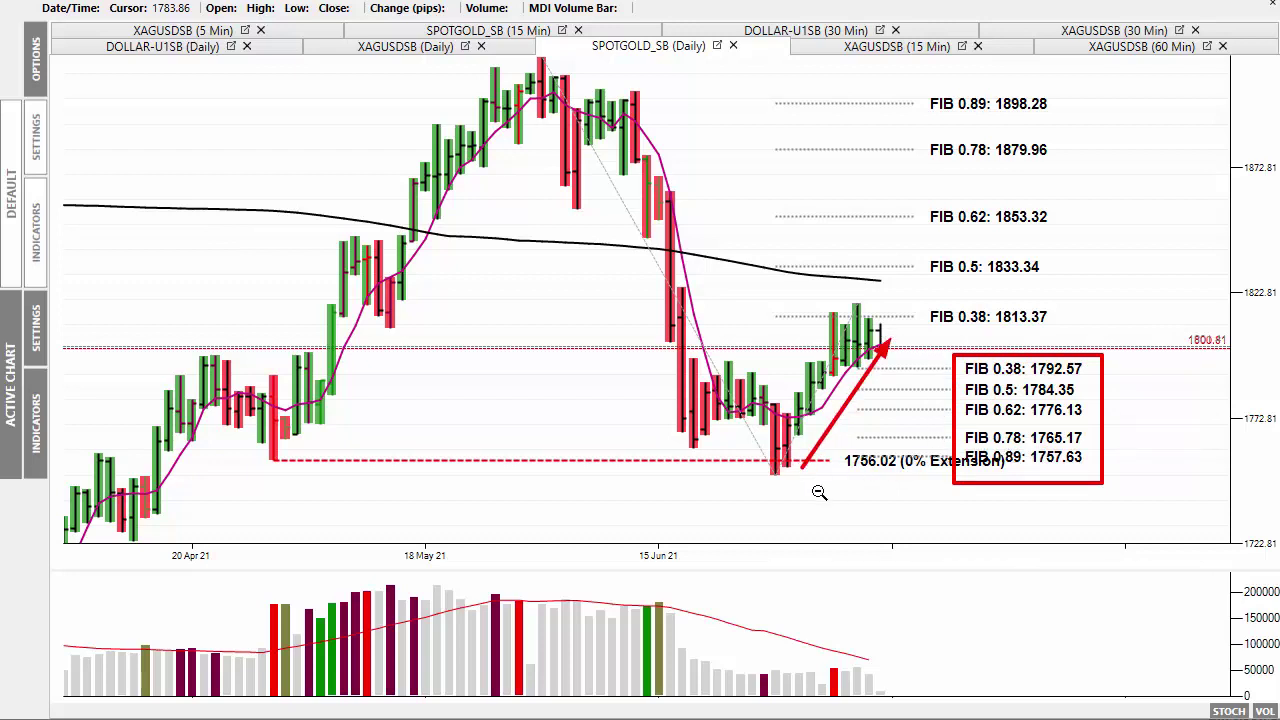
key("Escape")
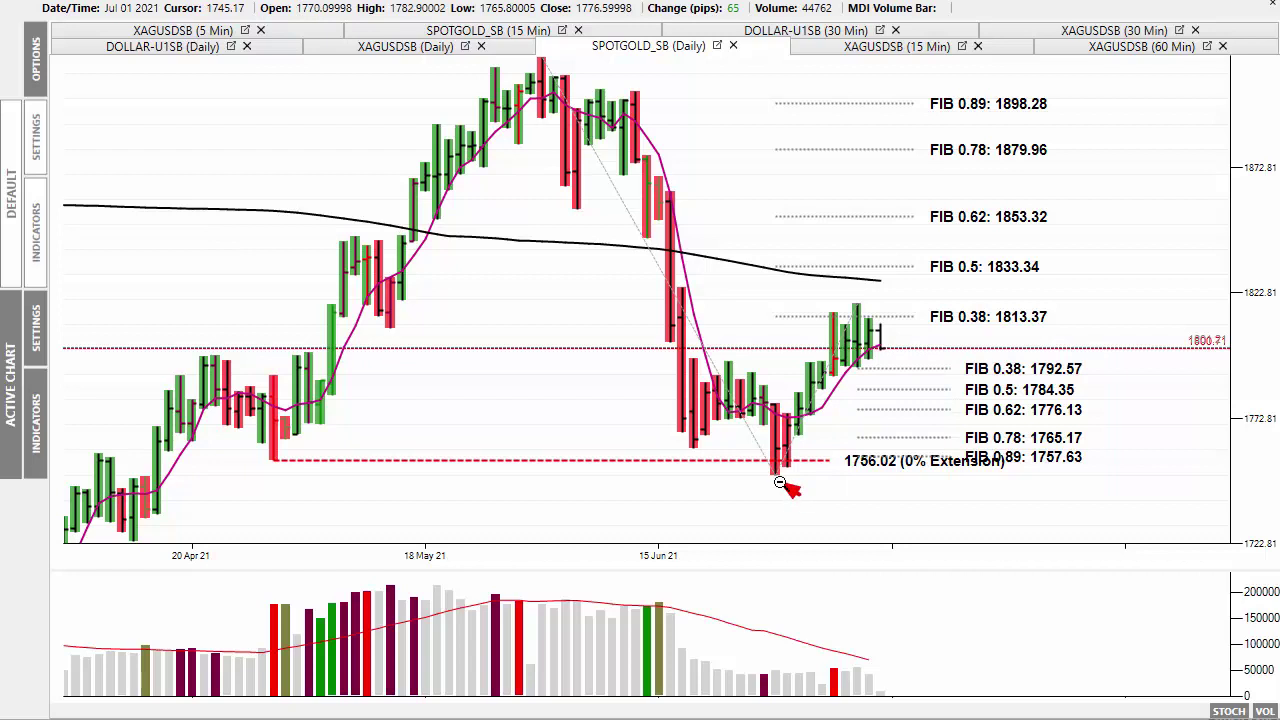
- Mark the recent low on the XAGUSDSB daily chart, then mark the latest candle on the DOLLAR-U1SB daily chart and clear the markup
left_click(408, 47)
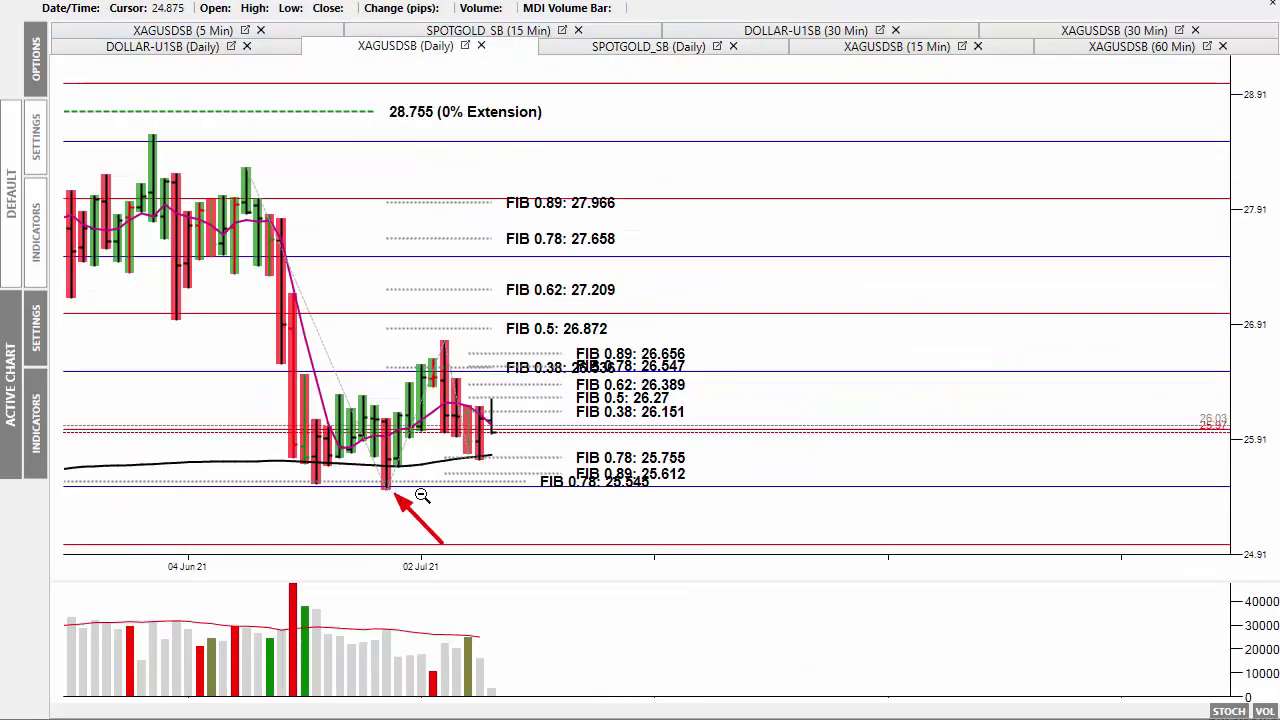
left_click_drag(508, 430, 722, 507)
left_click(176, 48)
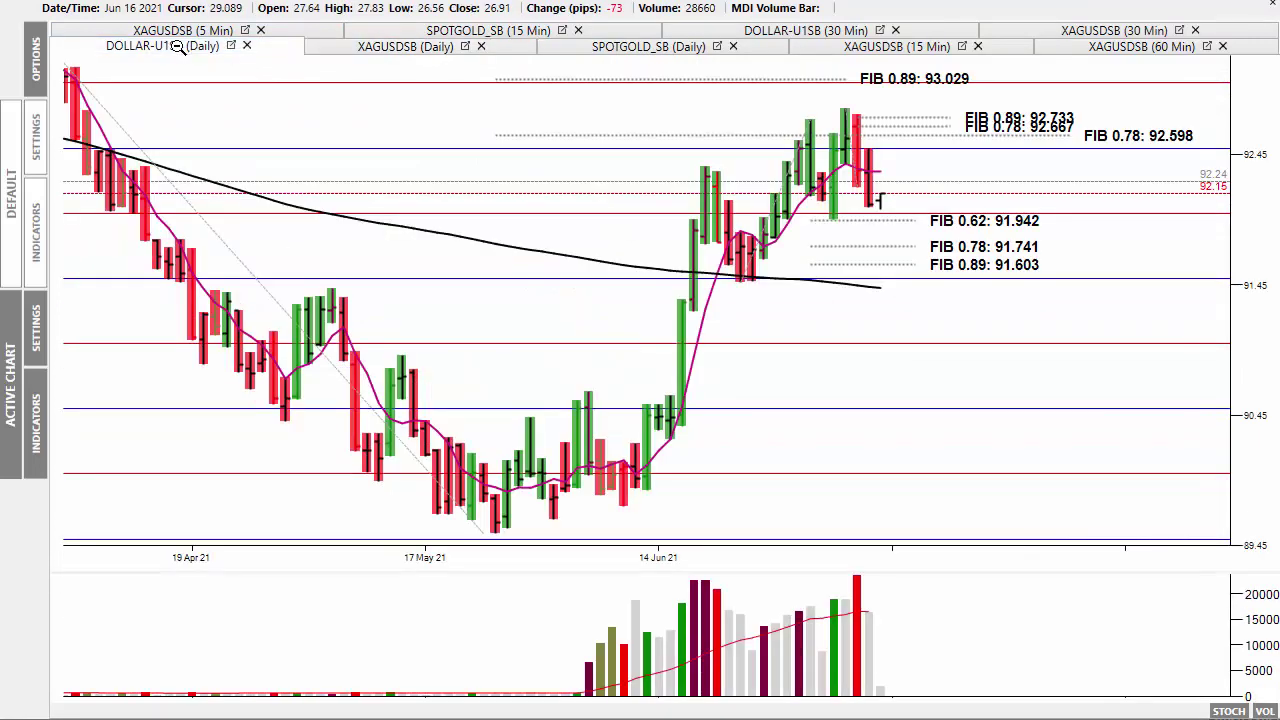
left_click_drag(884, 265, 880, 220)
key("Escape")
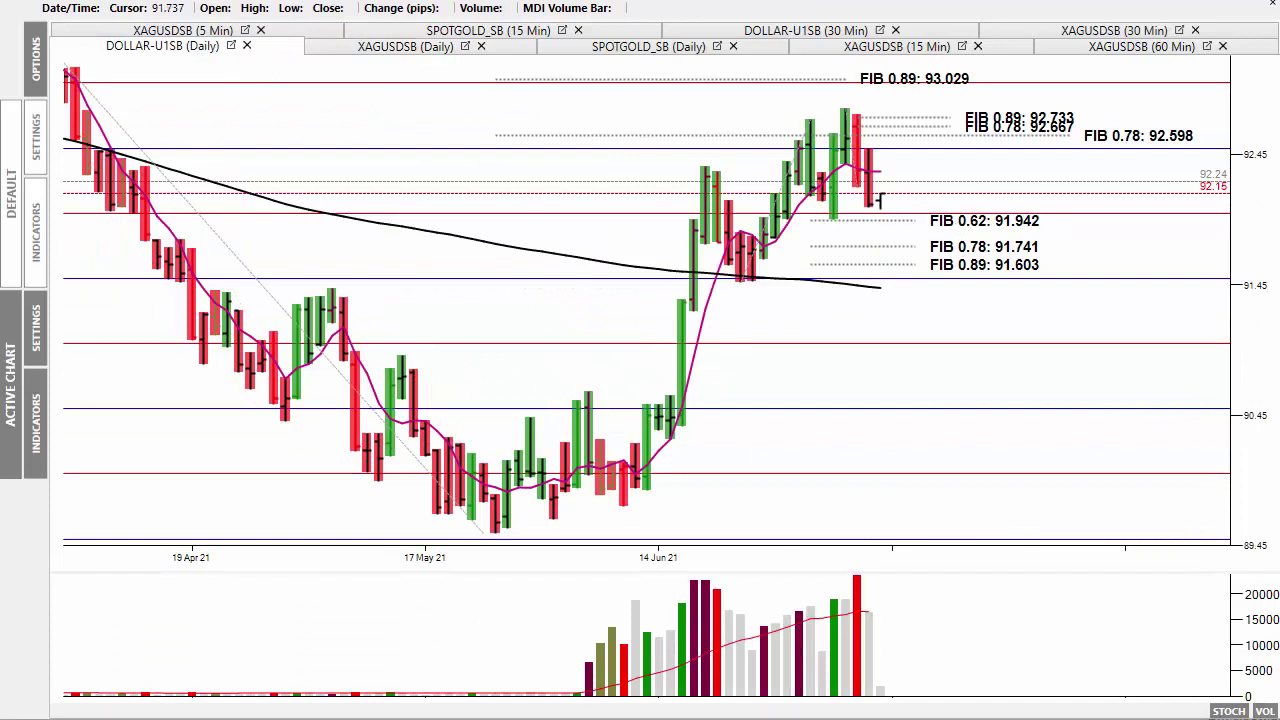
- Add a FIB retracement on the DOLLAR-U1SB daily chart from the Jul 06 low up to the recent peak
mouse_move(160, 38)
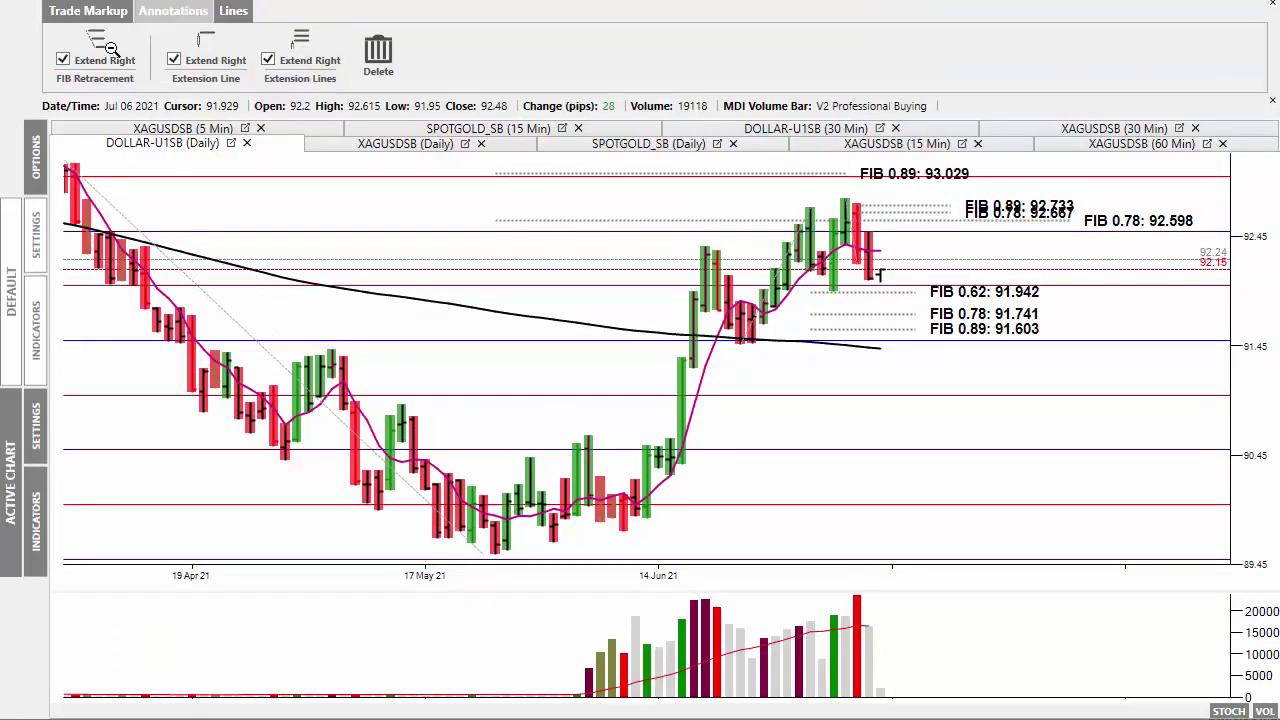
left_click(112, 52)
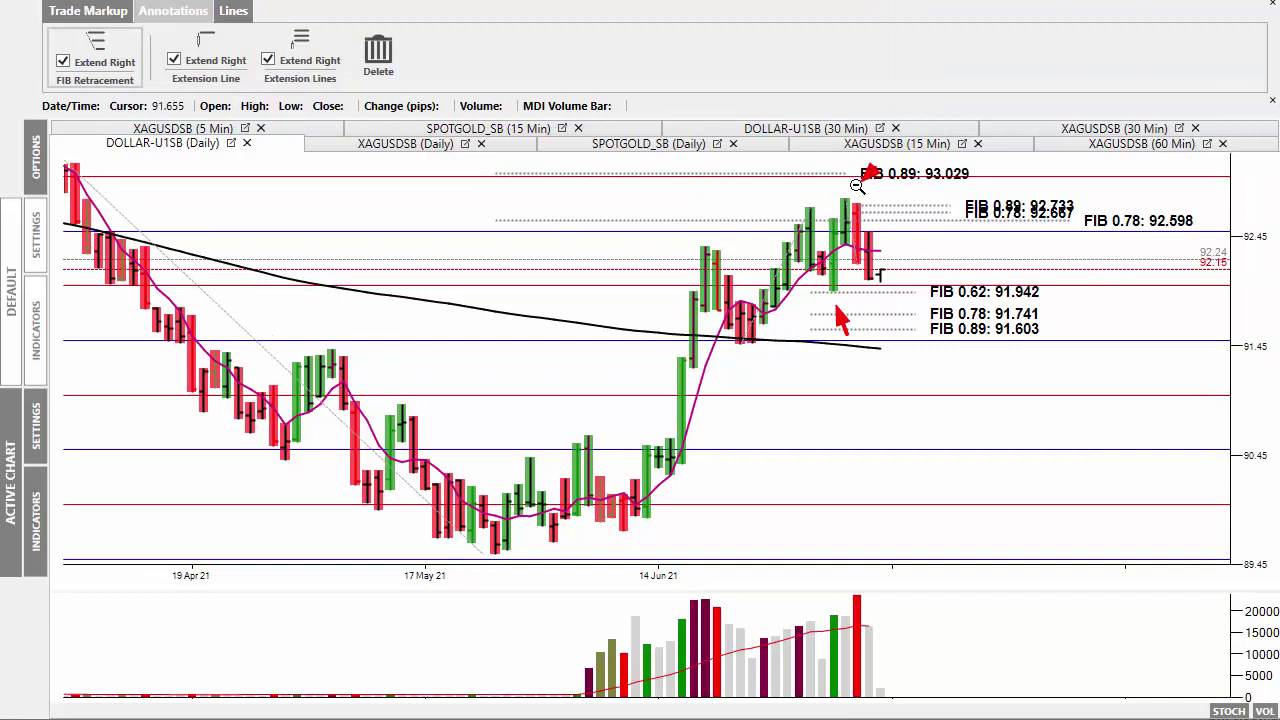
left_click_drag(834, 296, 849, 192)
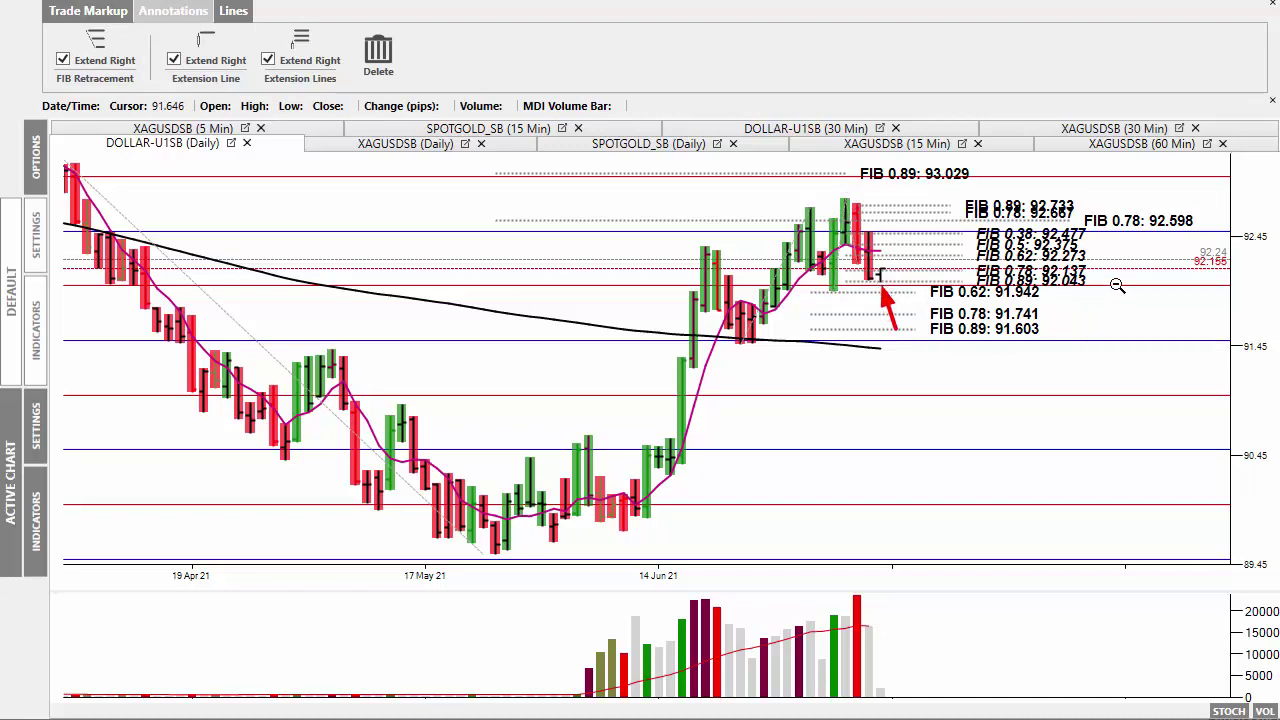
- Point red arrows at the latest candle and the new FIB 0.78 and 0.89 levels at 92.137 and 92.043, then clear the markup
left_click_drag(1117, 285, 963, 267)
left_click_drag(864, 317, 875, 307)
key("Escape")
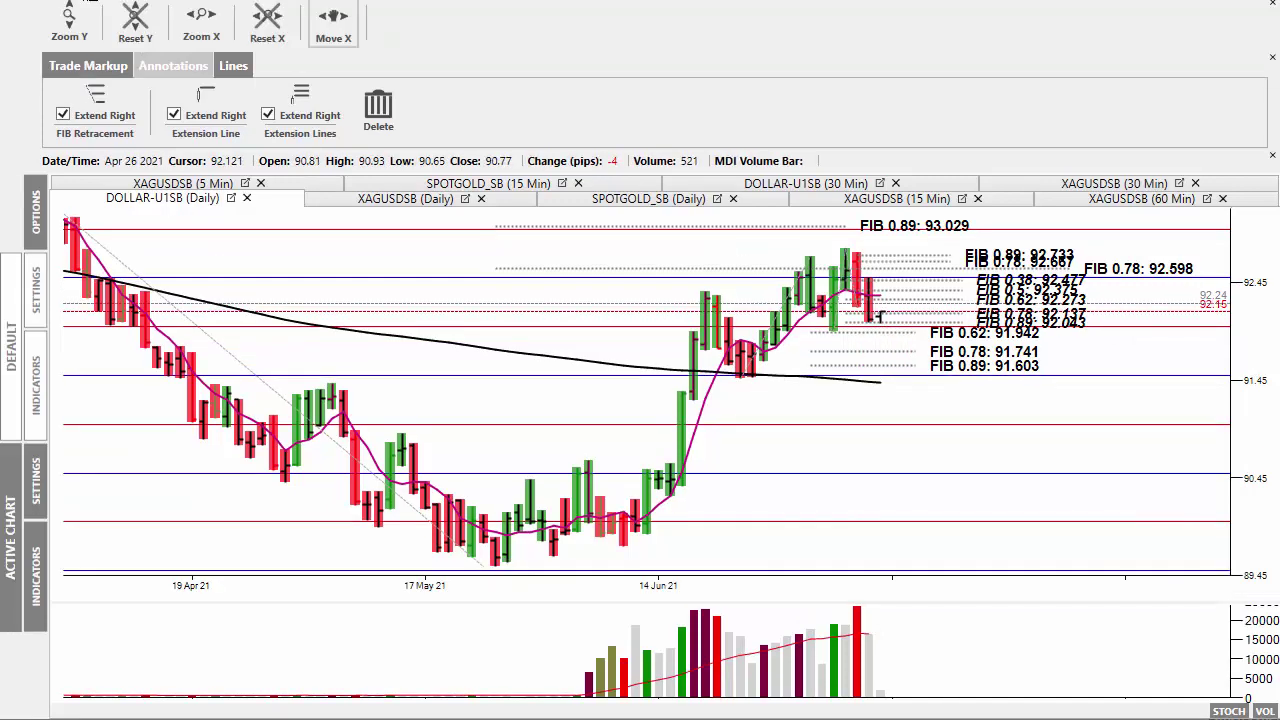
- Save the current workspace
left_click(60, 10)
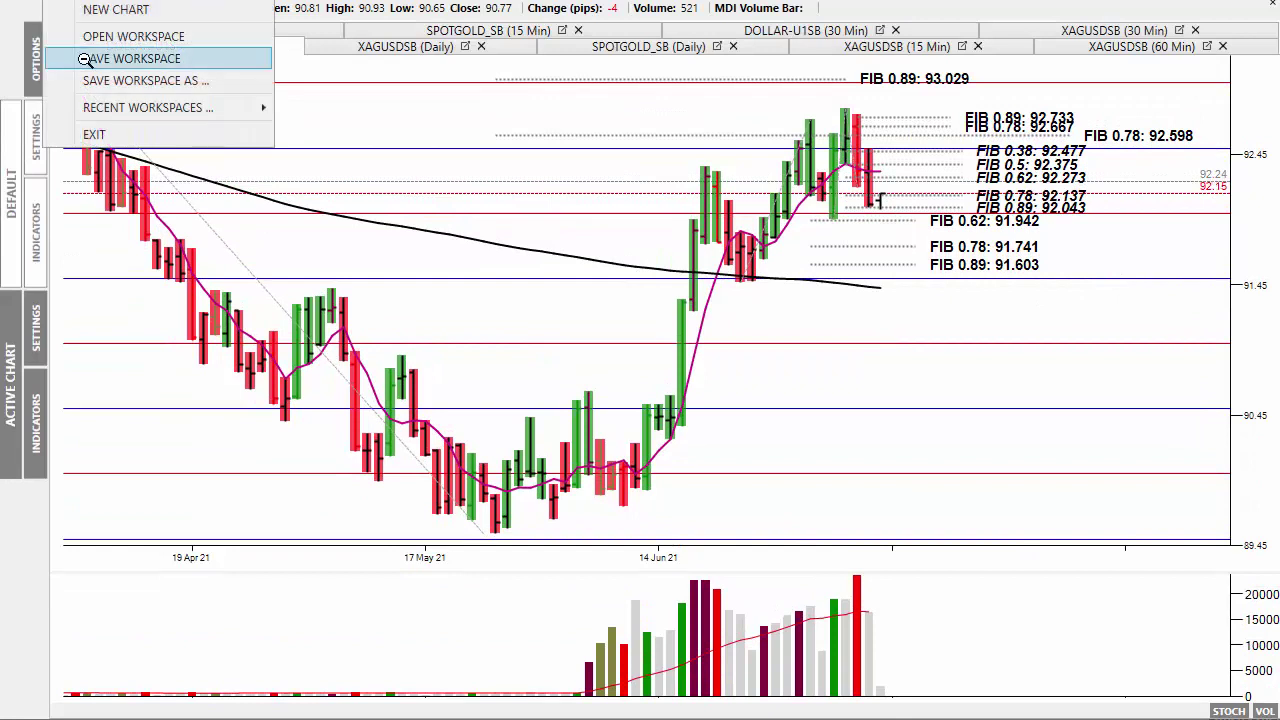
left_click(85, 59)
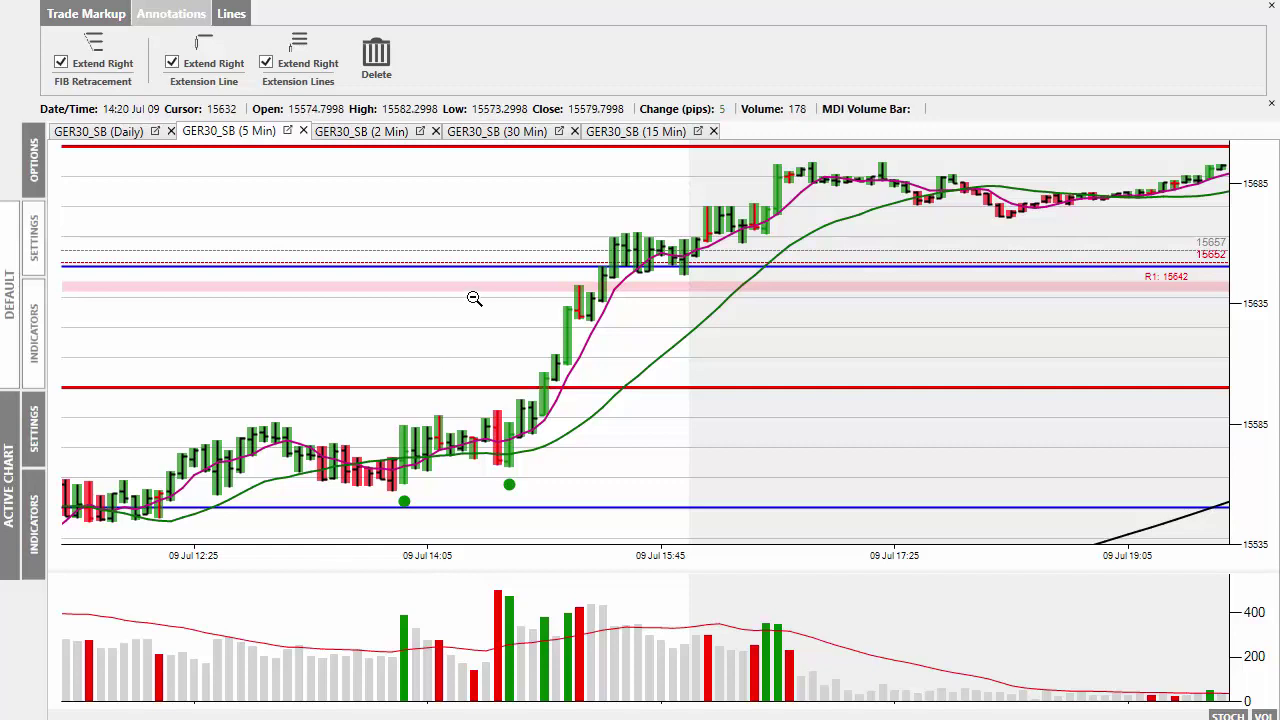
- On the GER30_SB 2 Min chart, box the DP 15578 level and point red arrows down to it from the latest candle, then clear the markup
left_click(375, 131)
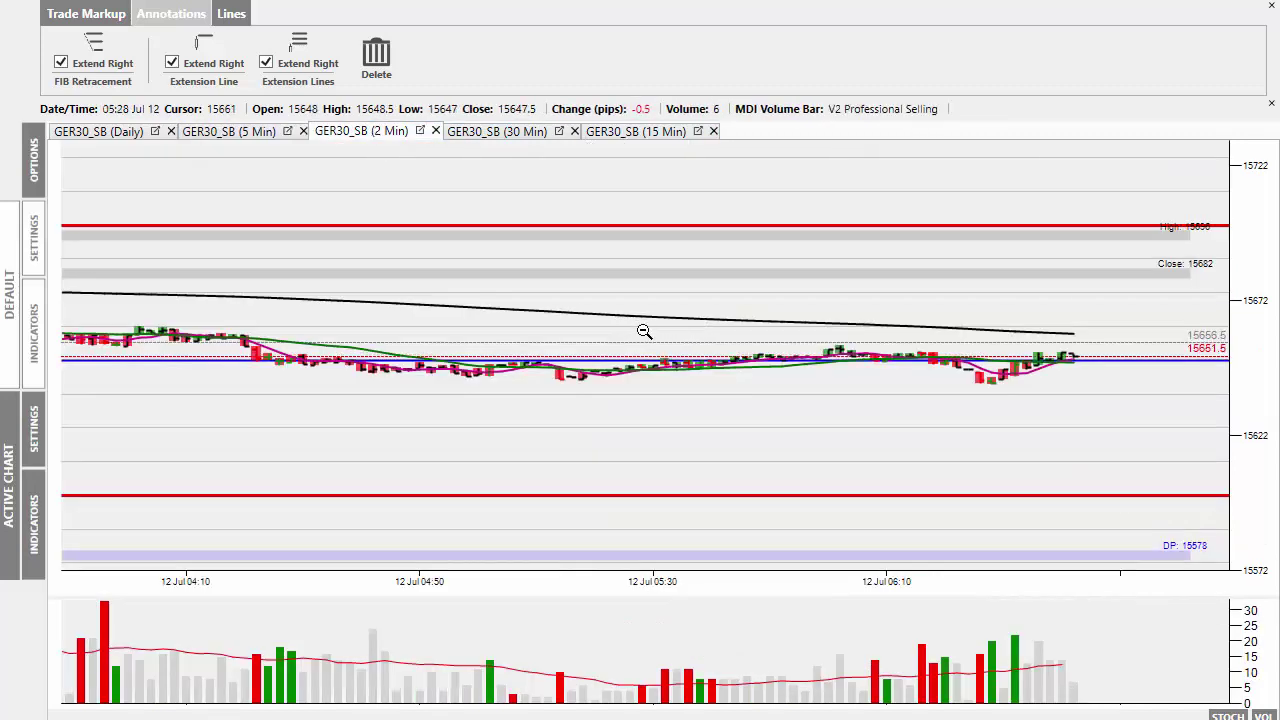
scroll(660, 333, "up", 5)
scroll(670, 335, "down", 6)
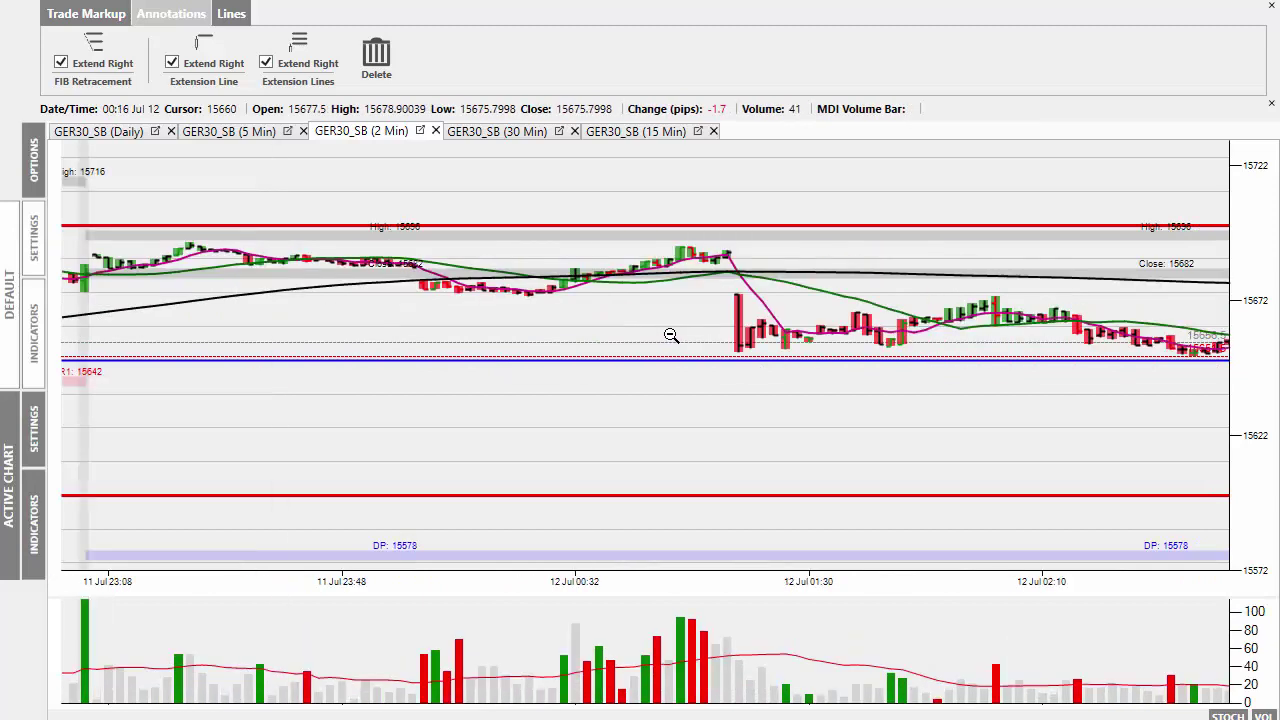
scroll(662, 335, "down", 5)
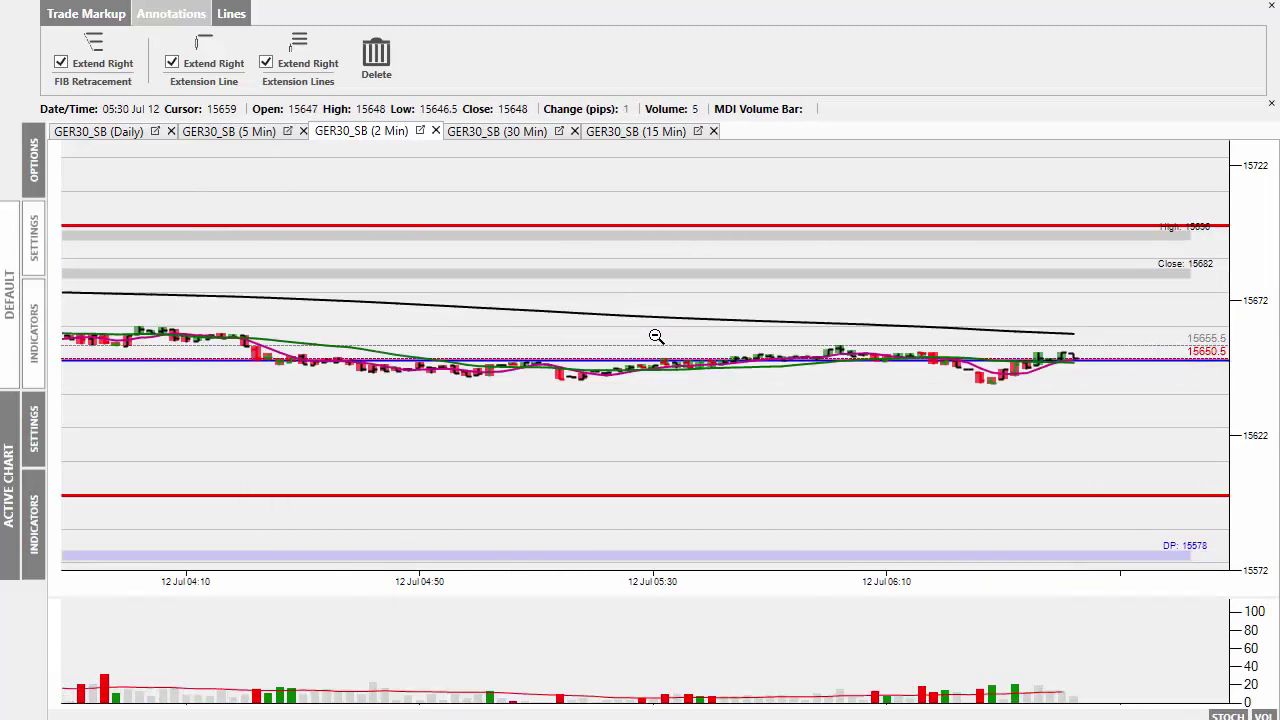
scroll(655, 337, "down", 1)
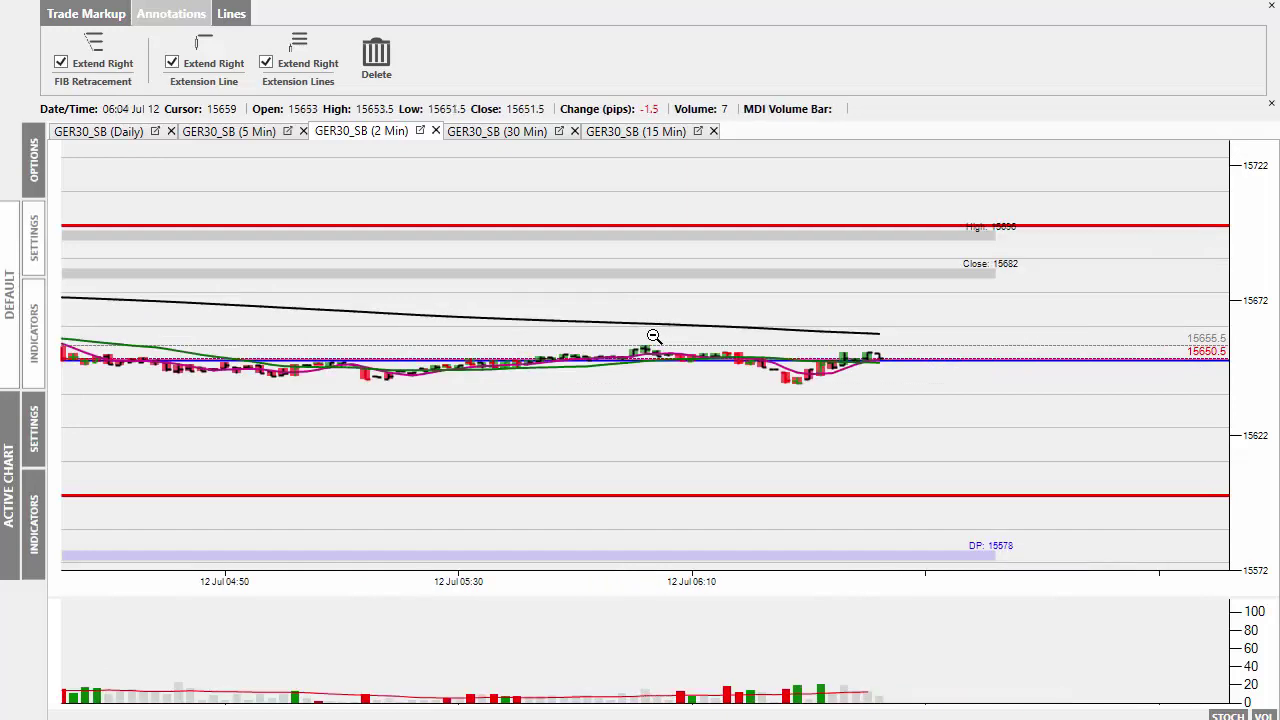
left_click_drag(940, 523, 1038, 565)
left_click_drag(893, 352, 894, 555)
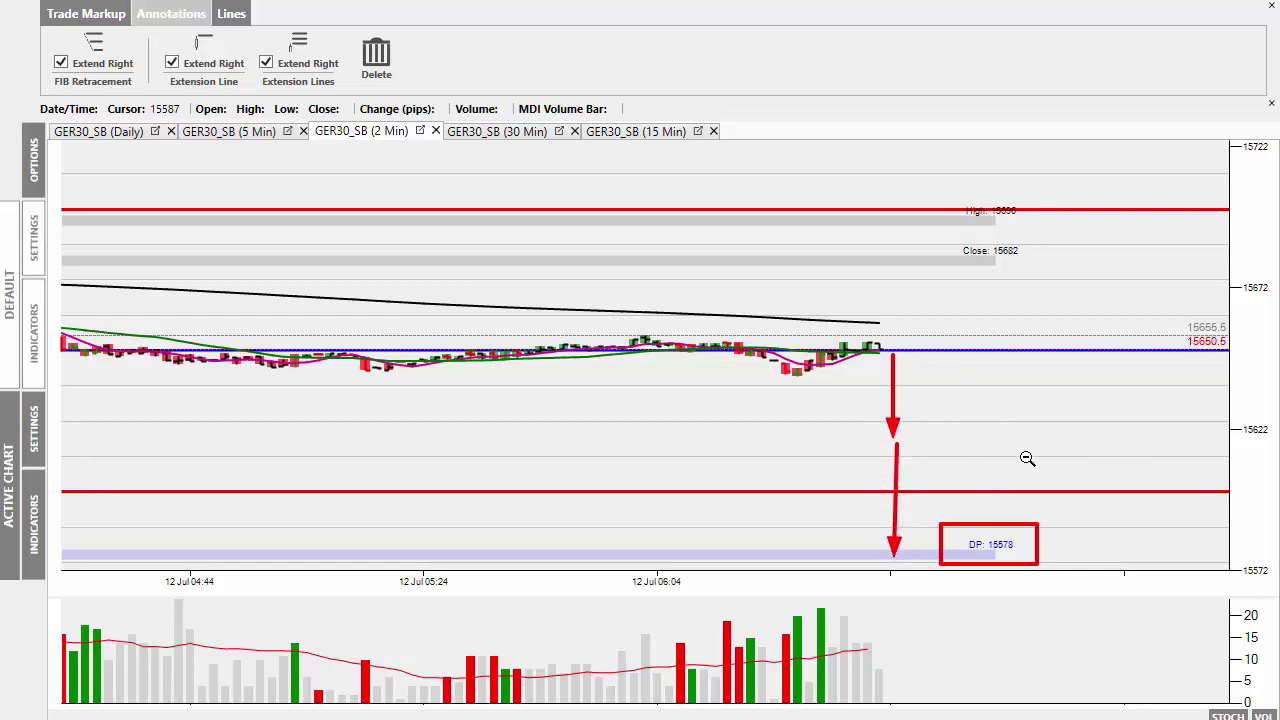
key("Escape")
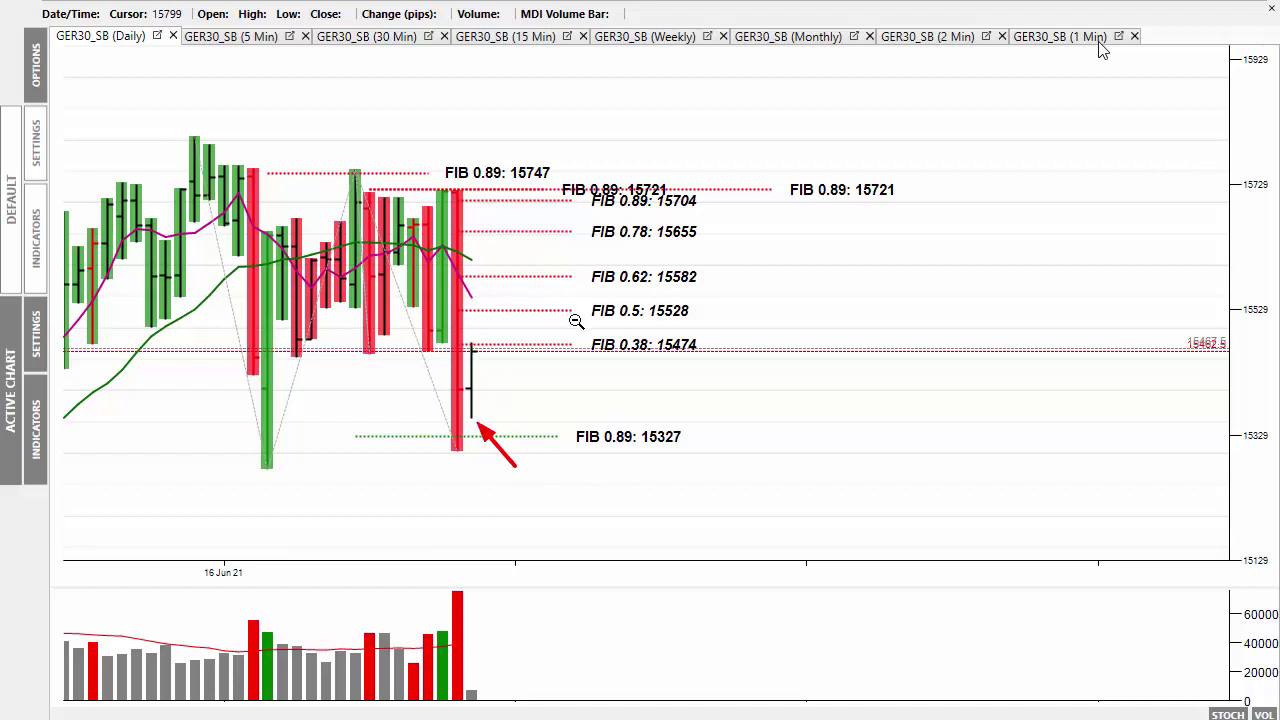
- Box FIB 0.38 at 15474 on the GER30_SB daily chart, then arrow the second rise on the 2 Min chart and clear the markup
left_click_drag(574, 325, 733, 360)
left_click(366, 36)
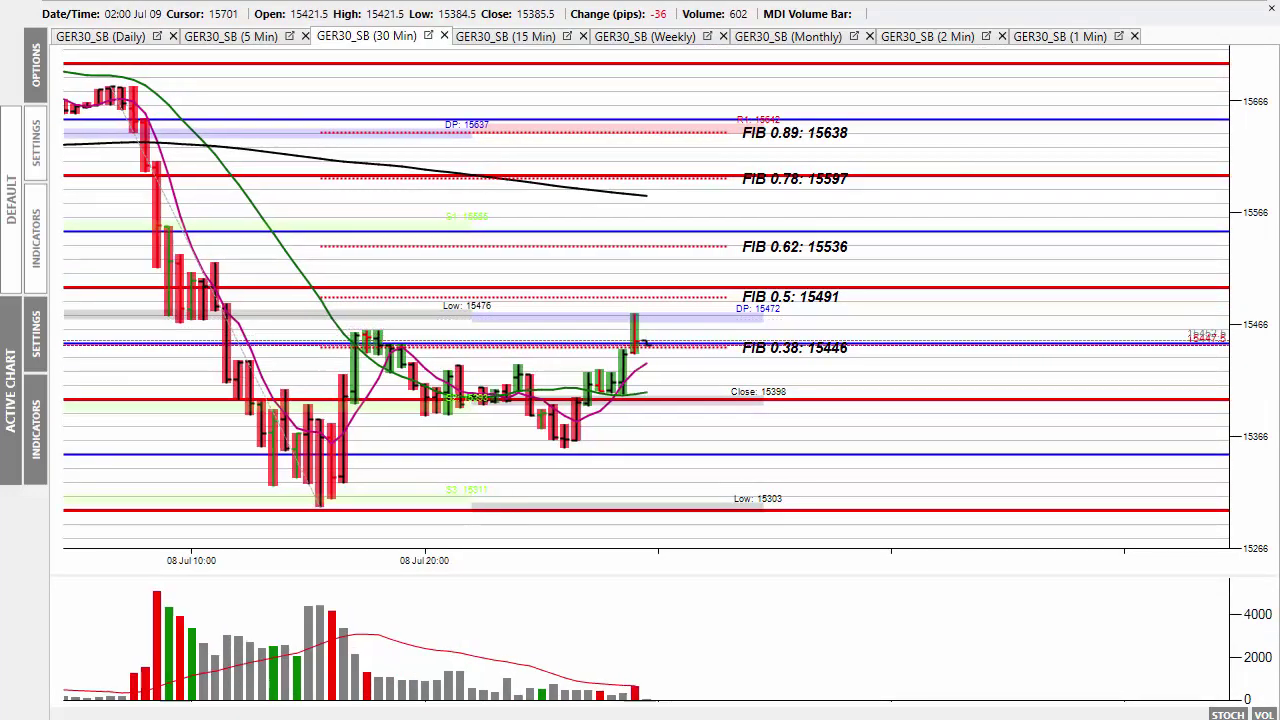
left_click(927, 36)
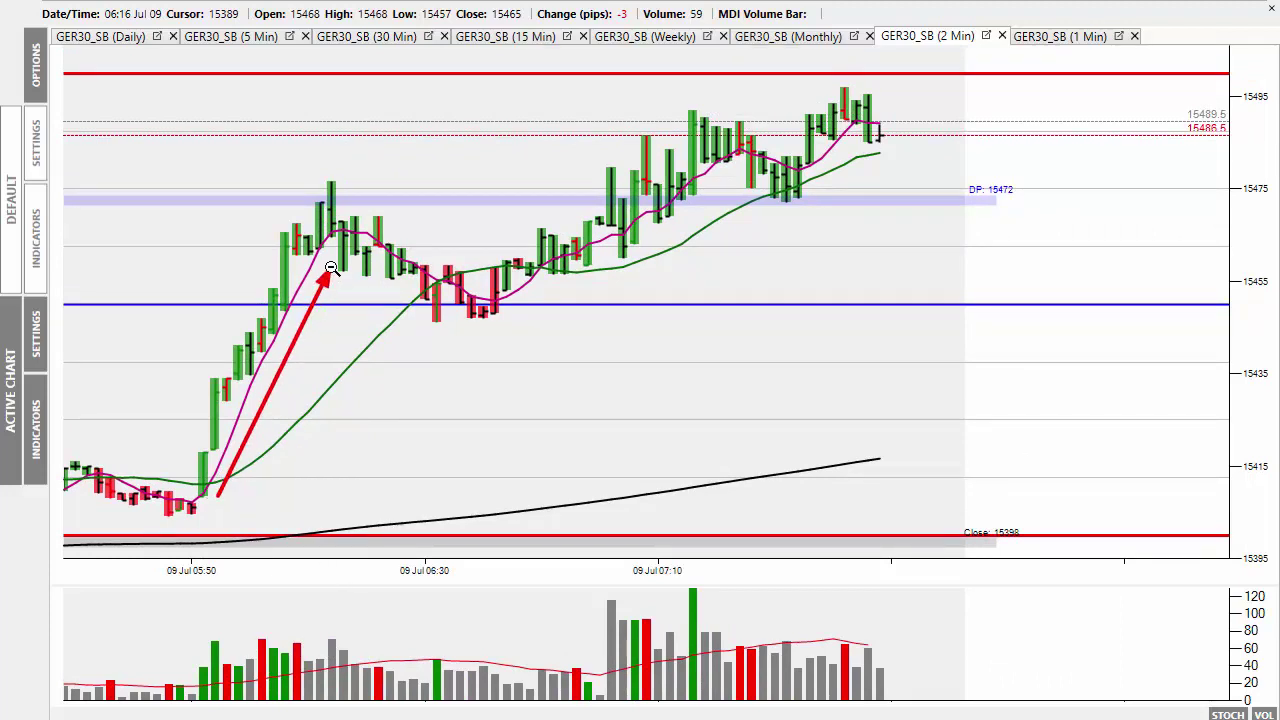
left_click_drag(524, 346, 921, 128)
key("Escape")
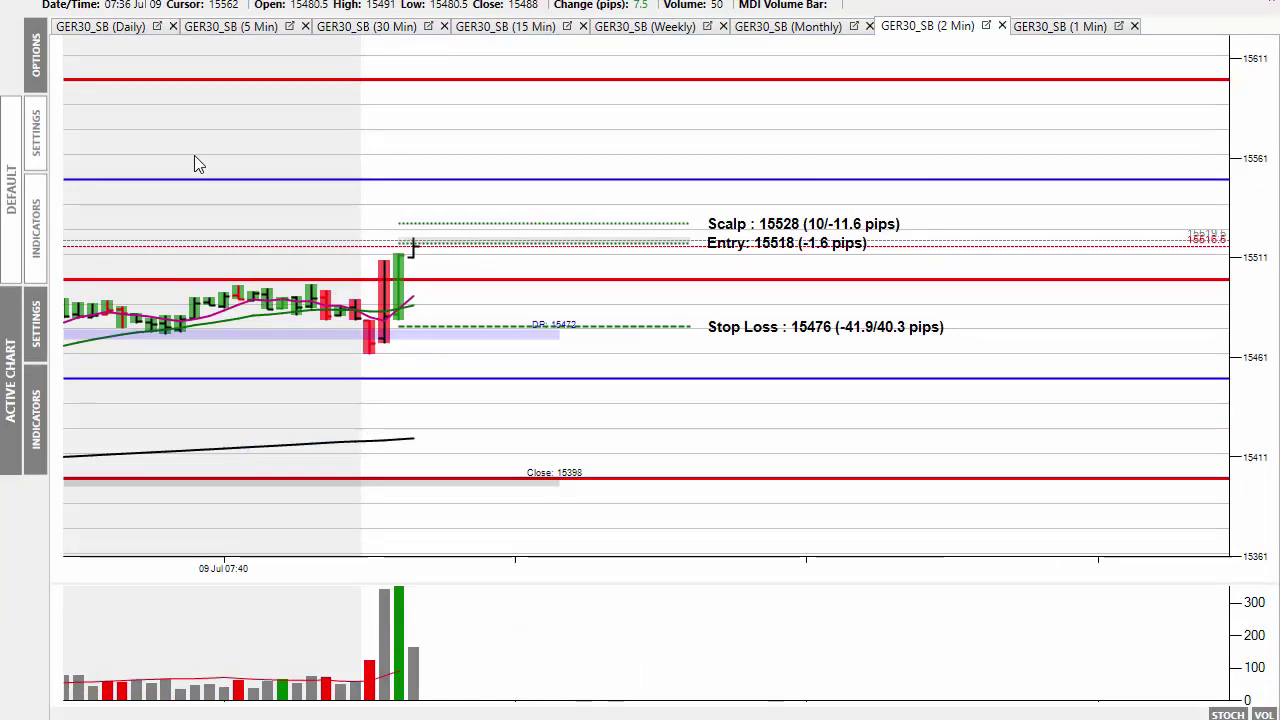
- On the GER30_SB 2 Min chart, delete the FIB 0.38, 0.5 and 0.62 lines and the remaining levels at 15481 and 15472
scroll(155, 268, "up", 5)
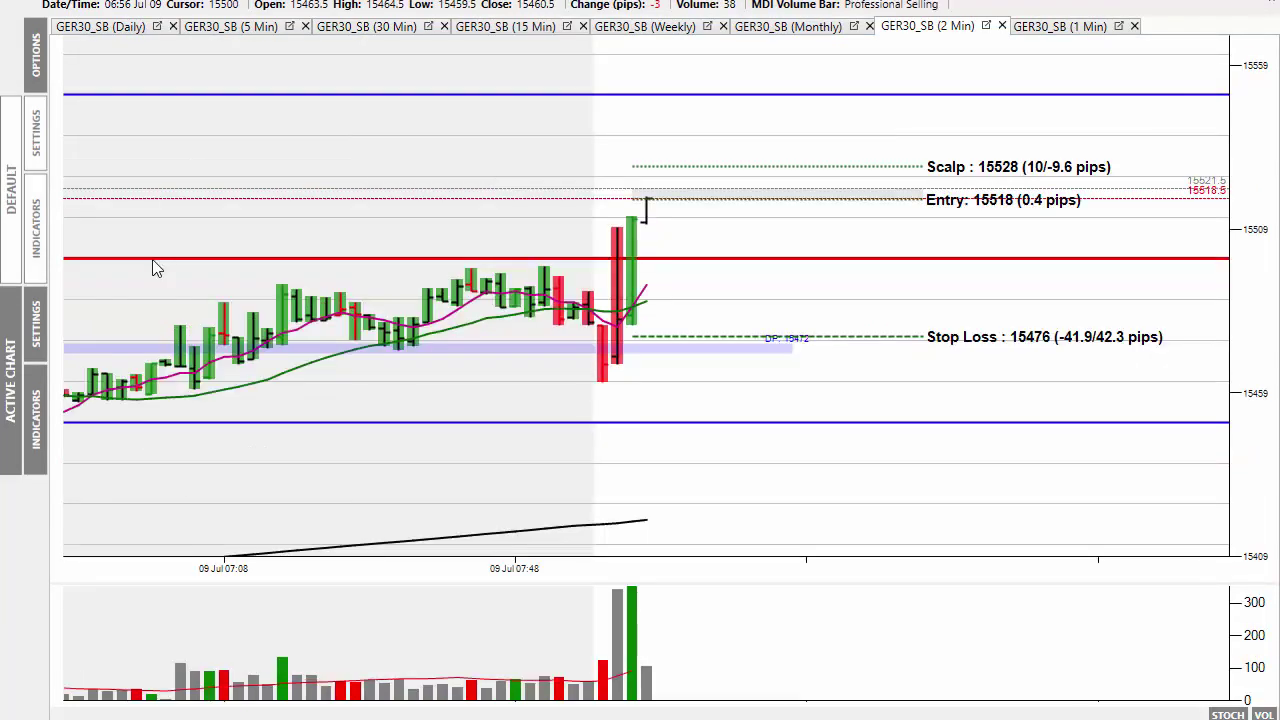
scroll(194, 163, "down", 5)
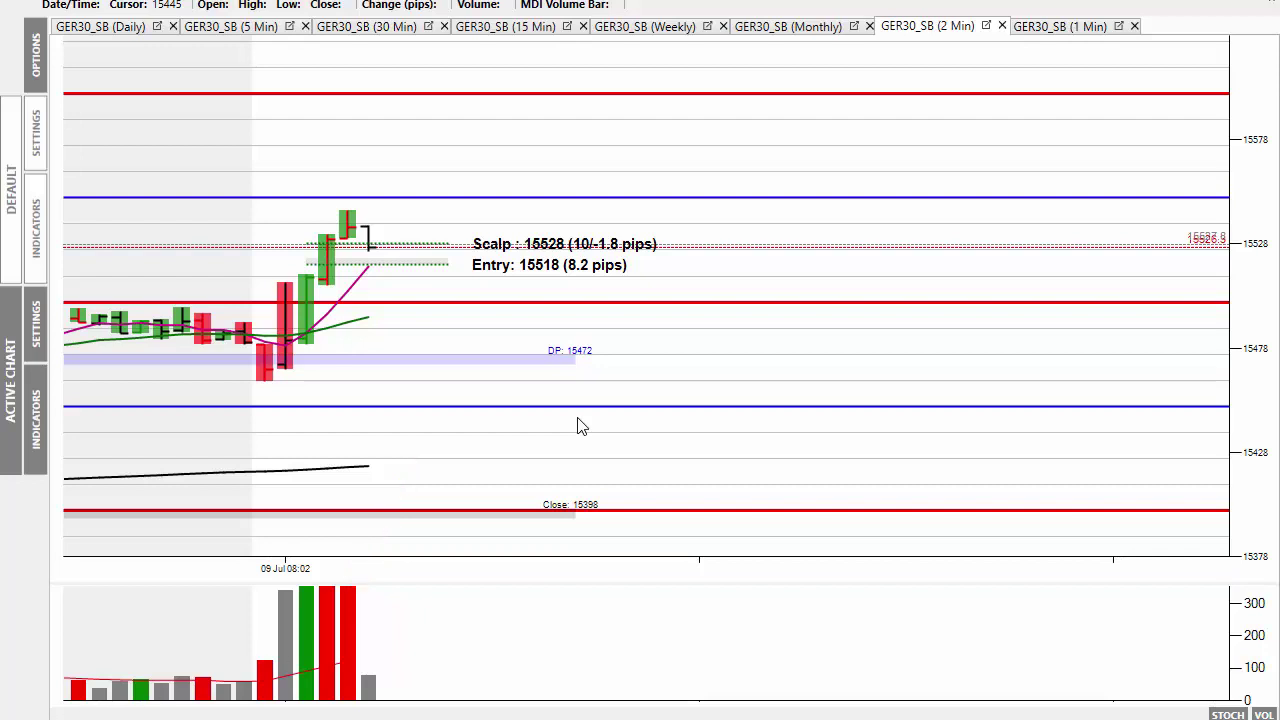
left_click(125, 27)
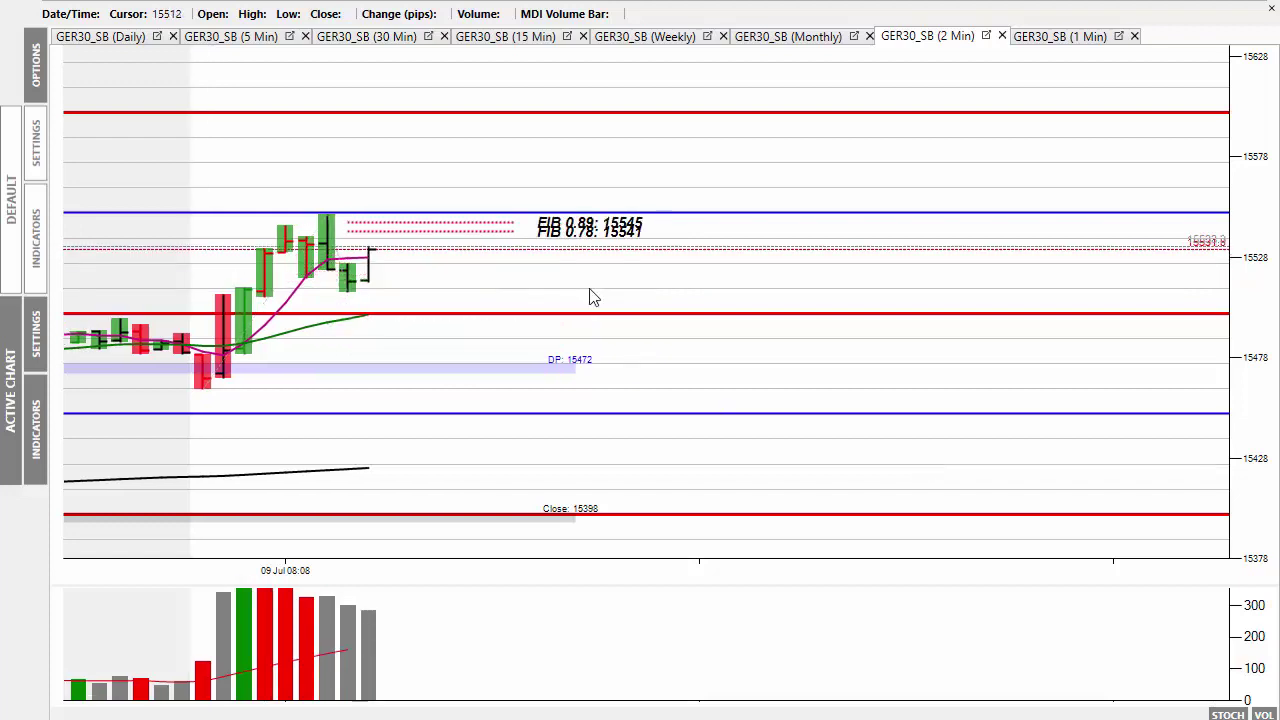
right_click(606, 246)
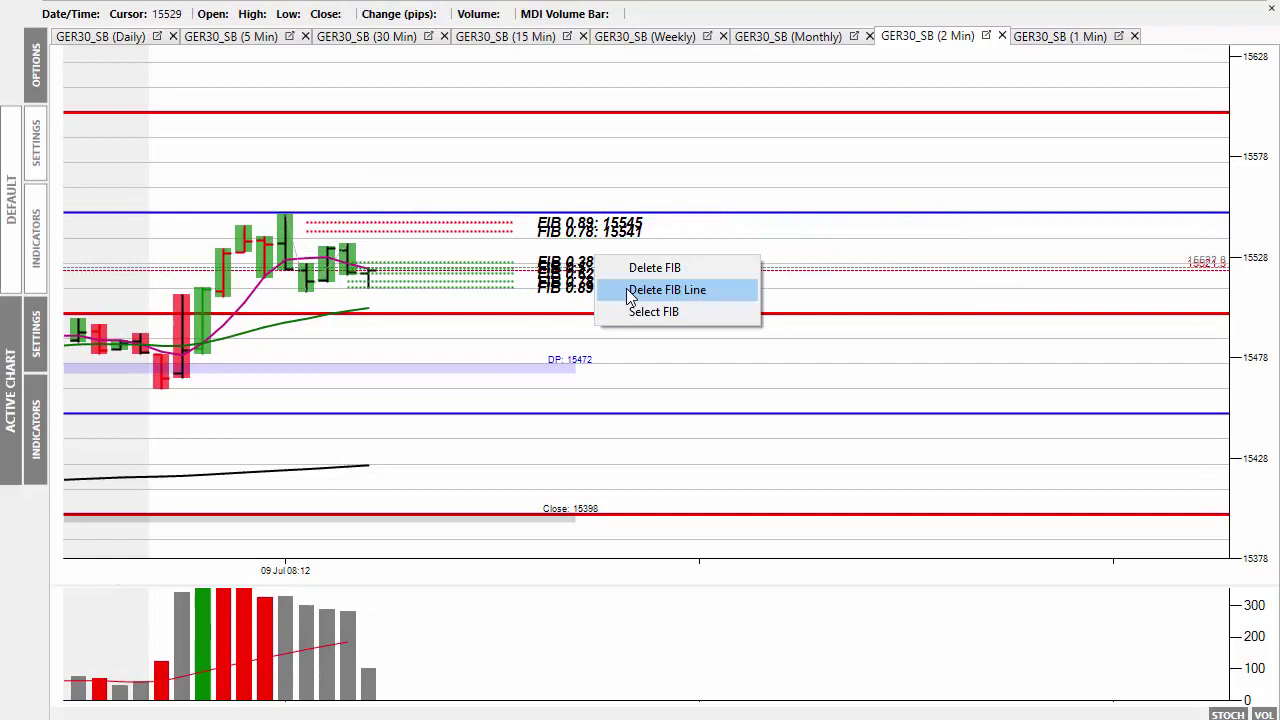
left_click(664, 292)
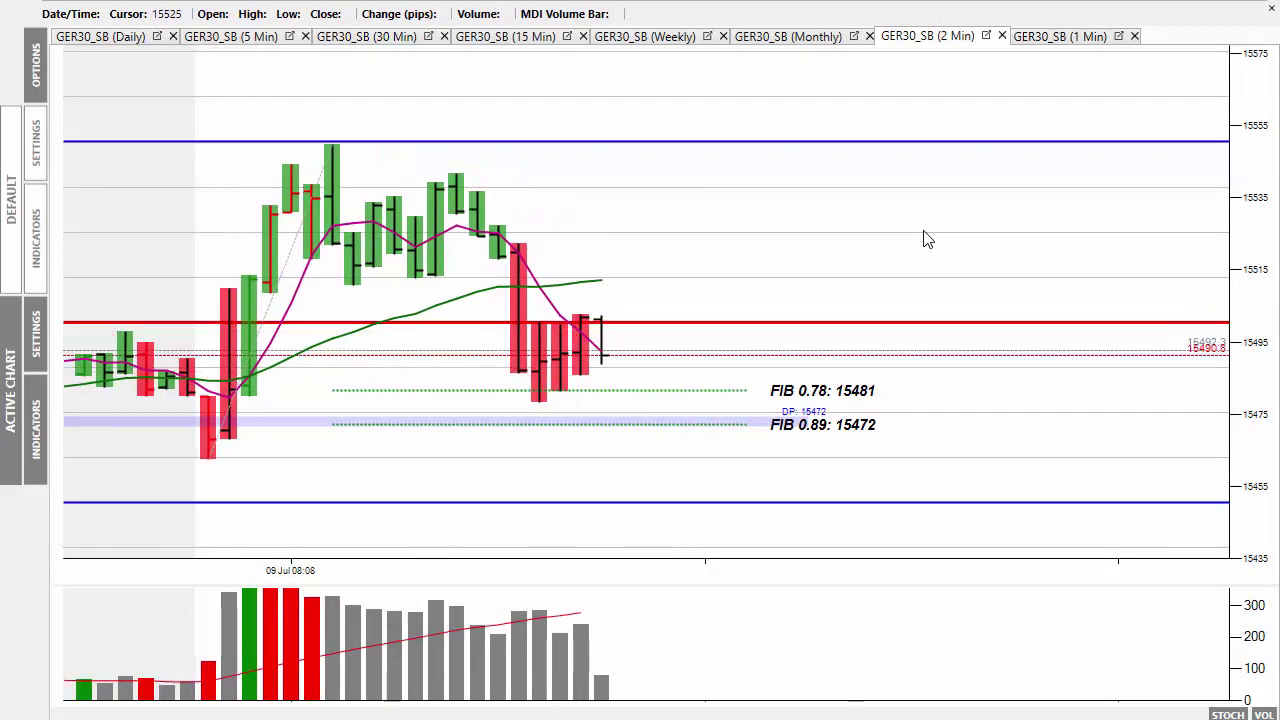
right_click(802, 442)
left_click(825, 436)
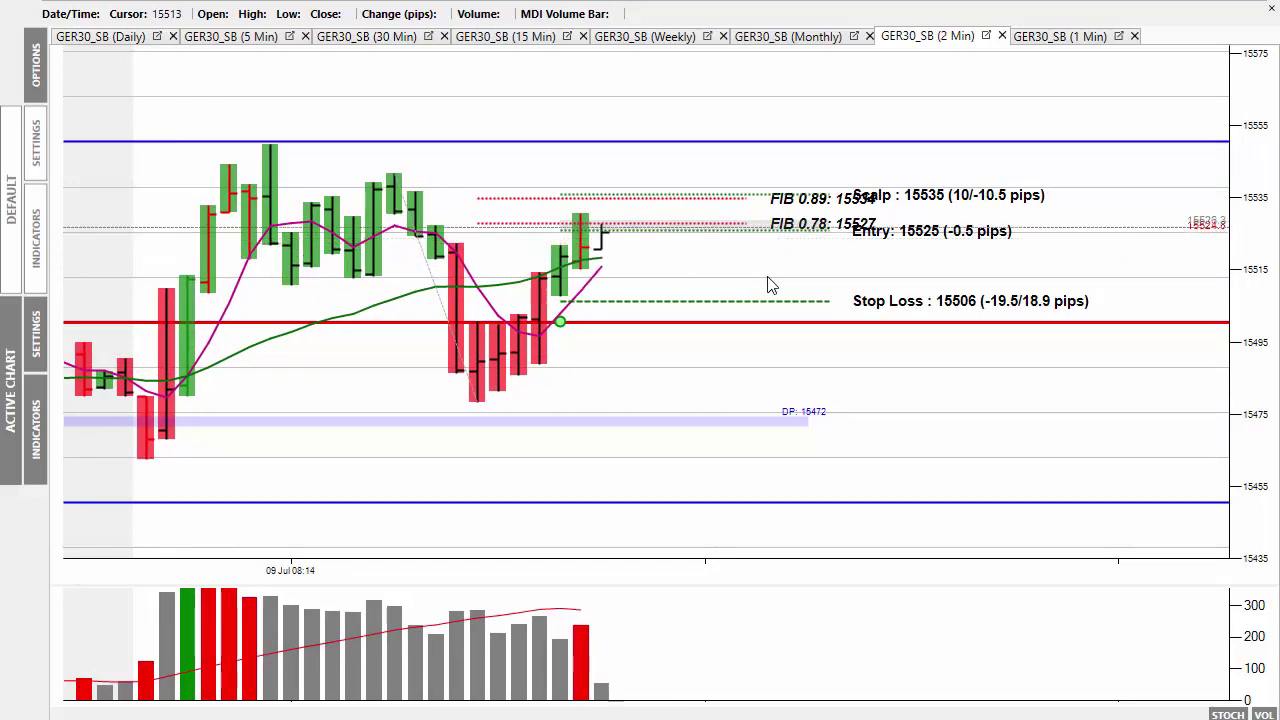
- Draw a red arrow from the red candle touching the 15500 line to its volume bar, mark the neighbouring spots and clear the markup
left_click_drag(603, 460, 585, 615)
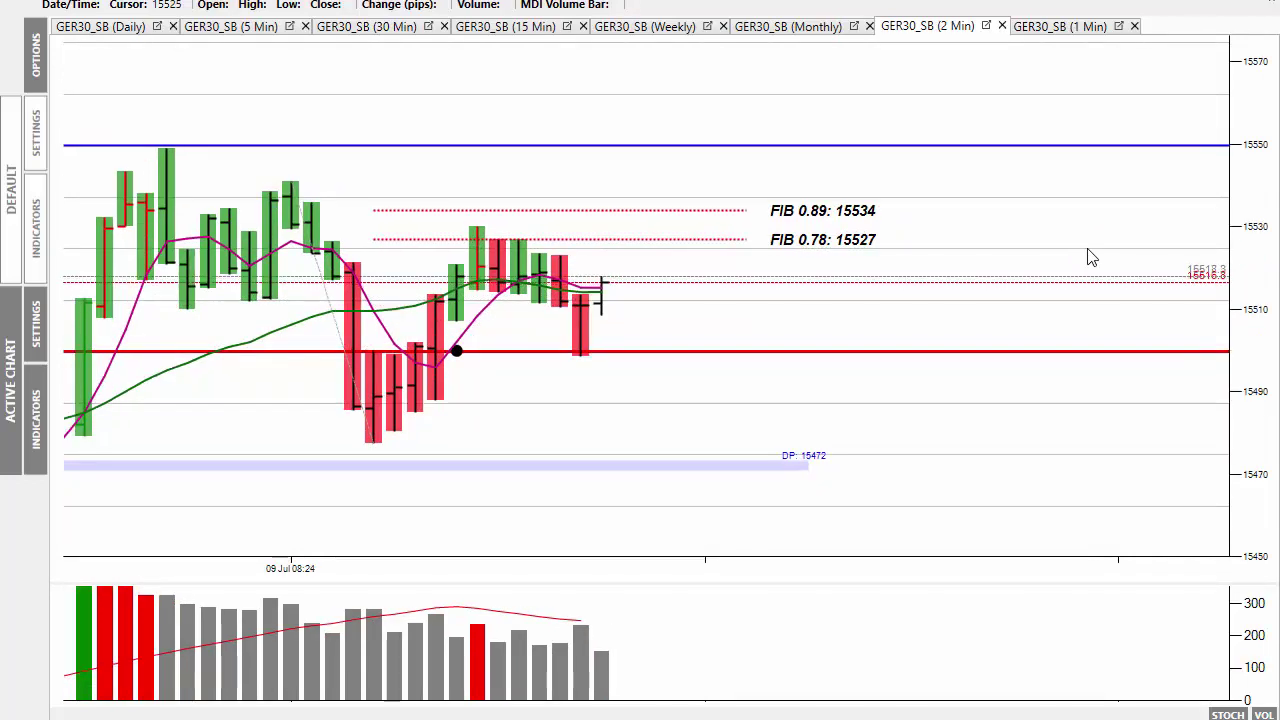
left_click_drag(585, 374, 582, 622)
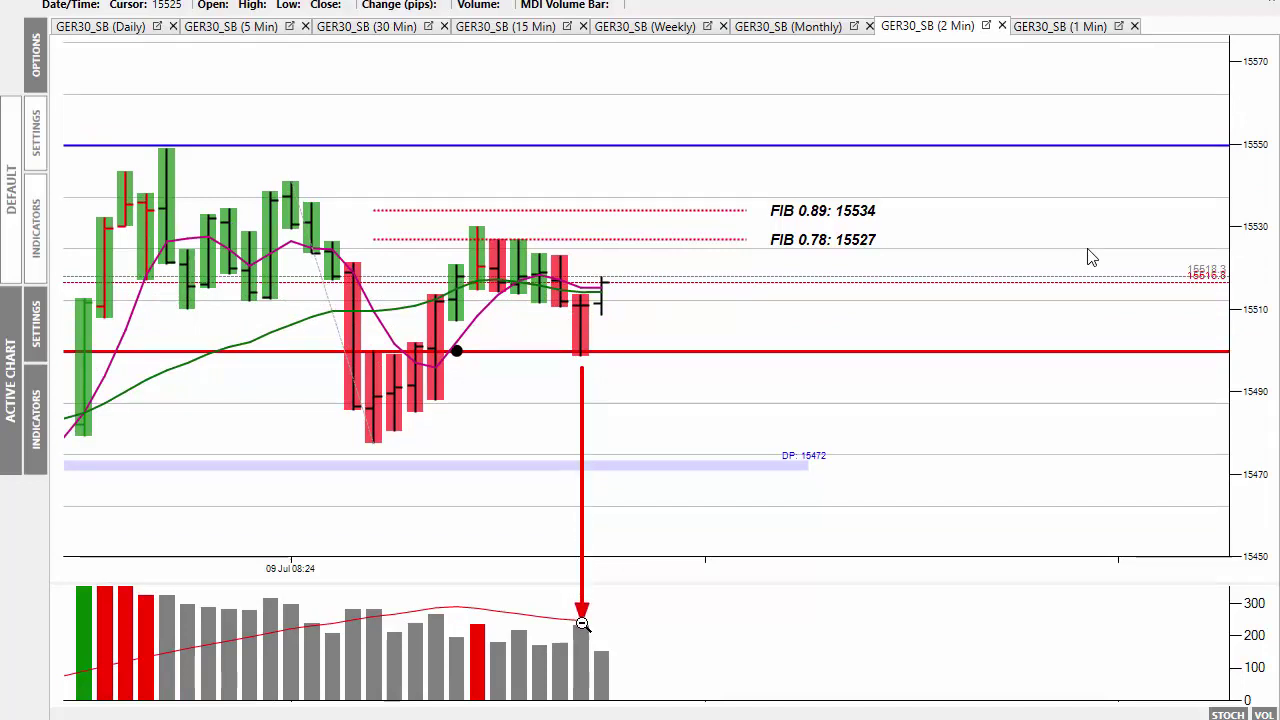
left_click(605, 371)
left_click(563, 376)
key("Escape")
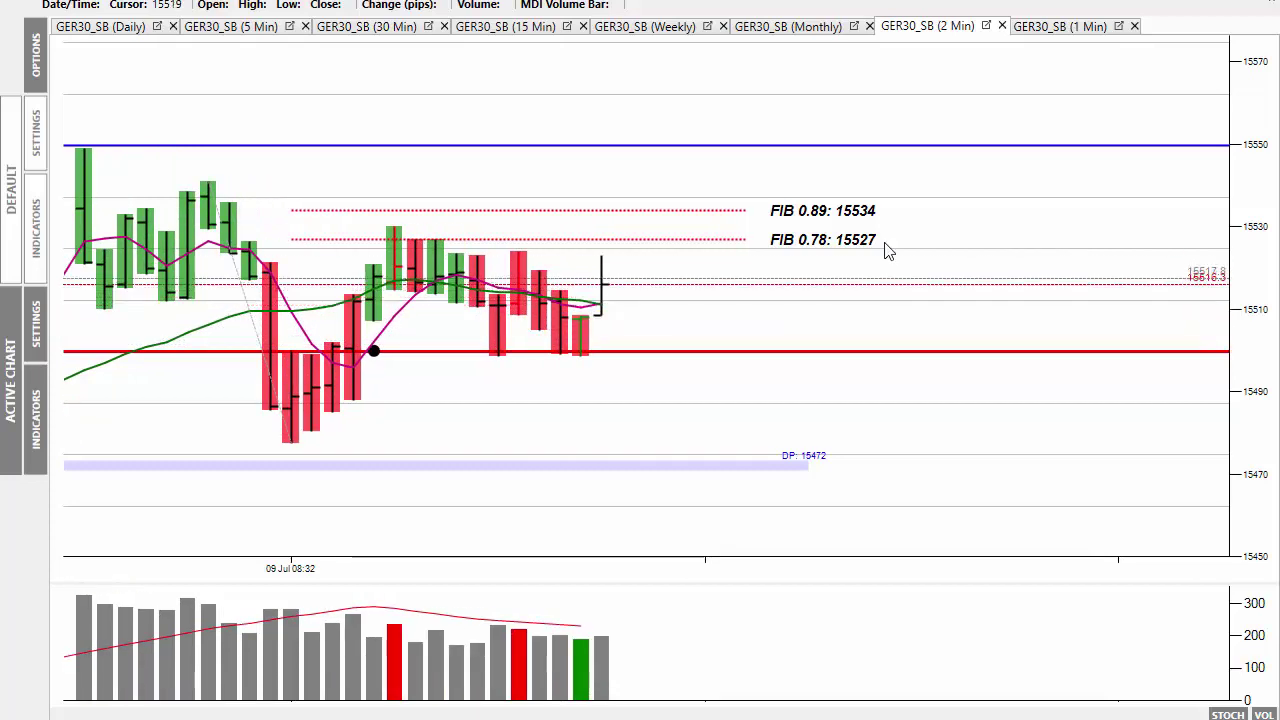
- Link the green candle resting on the 15500 line to its green volume bar with a red arrow, clear it and redraw it
left_click_drag(579, 370, 579, 648)
key("Escape")
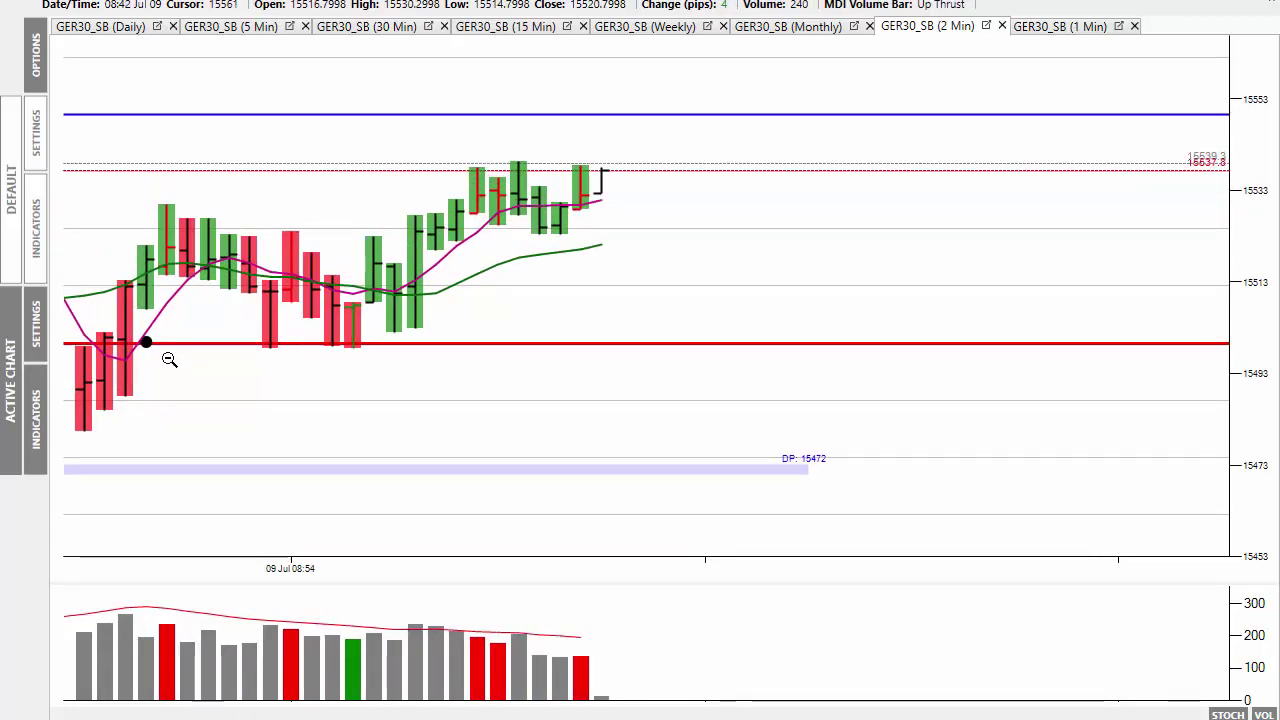
left_click_drag(351, 355, 345, 627)
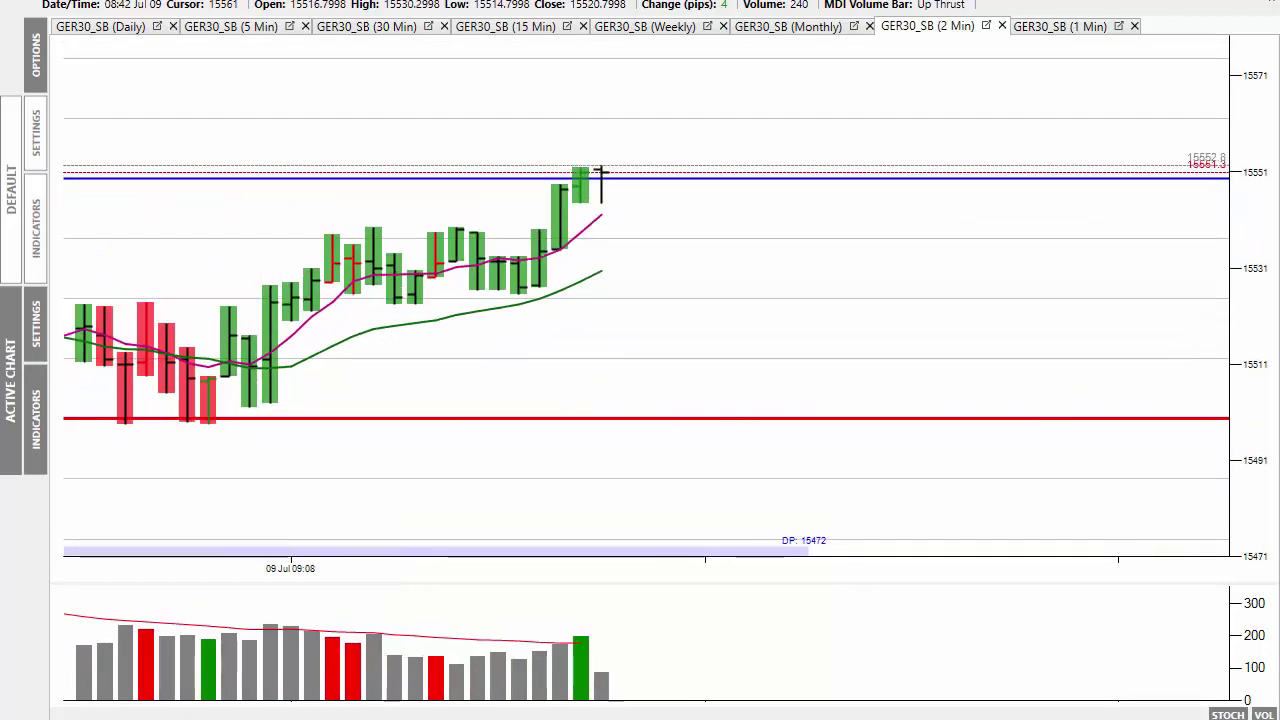
- Connect the candles following the 14:30 short signal with their volume bars using red arrows, clearing the first markup before marking the lowest candle again
scroll(700, 171, "down", 3)
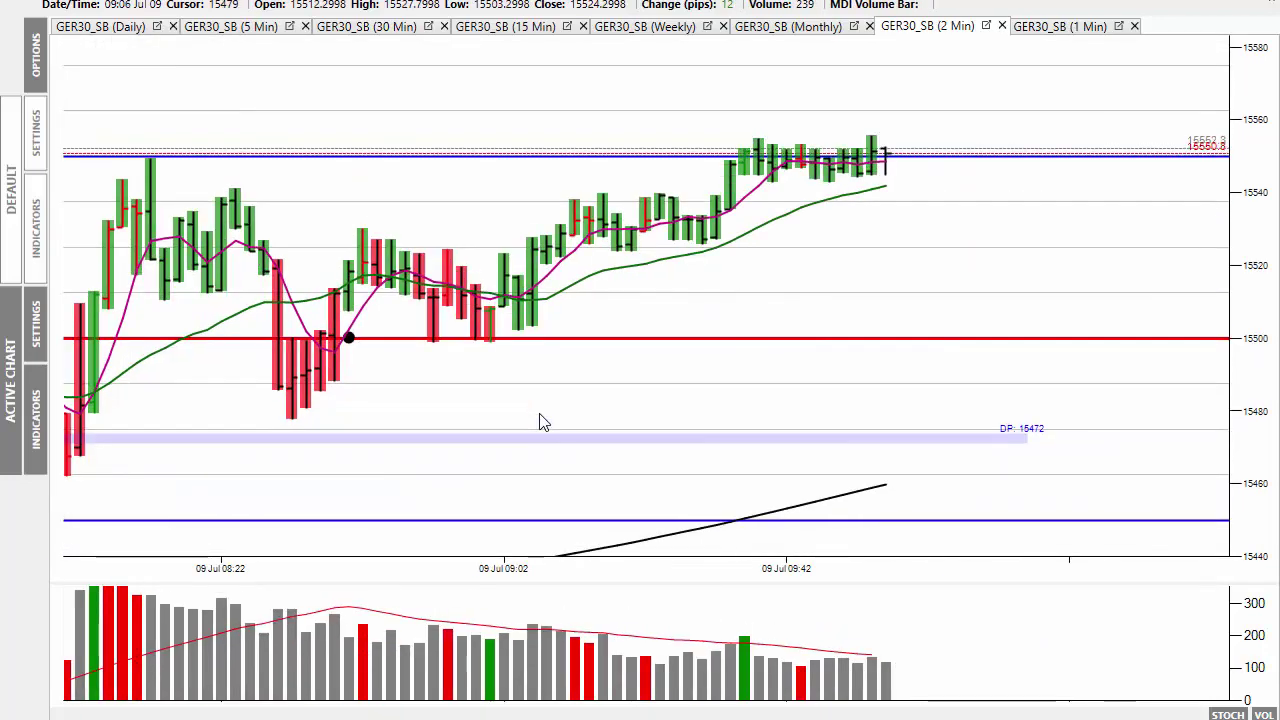
scroll(539, 417, "up", 3)
scroll(537, 420, "down", 3)
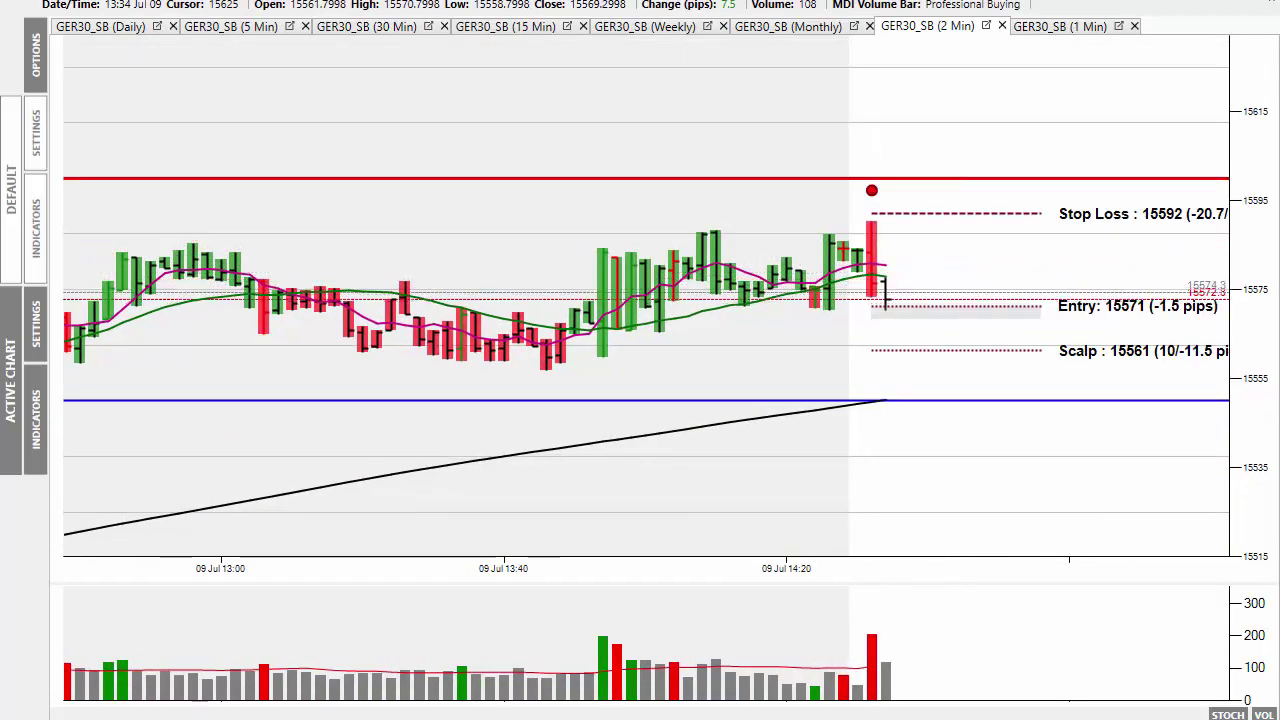
scroll(317, 99, "up", 3)
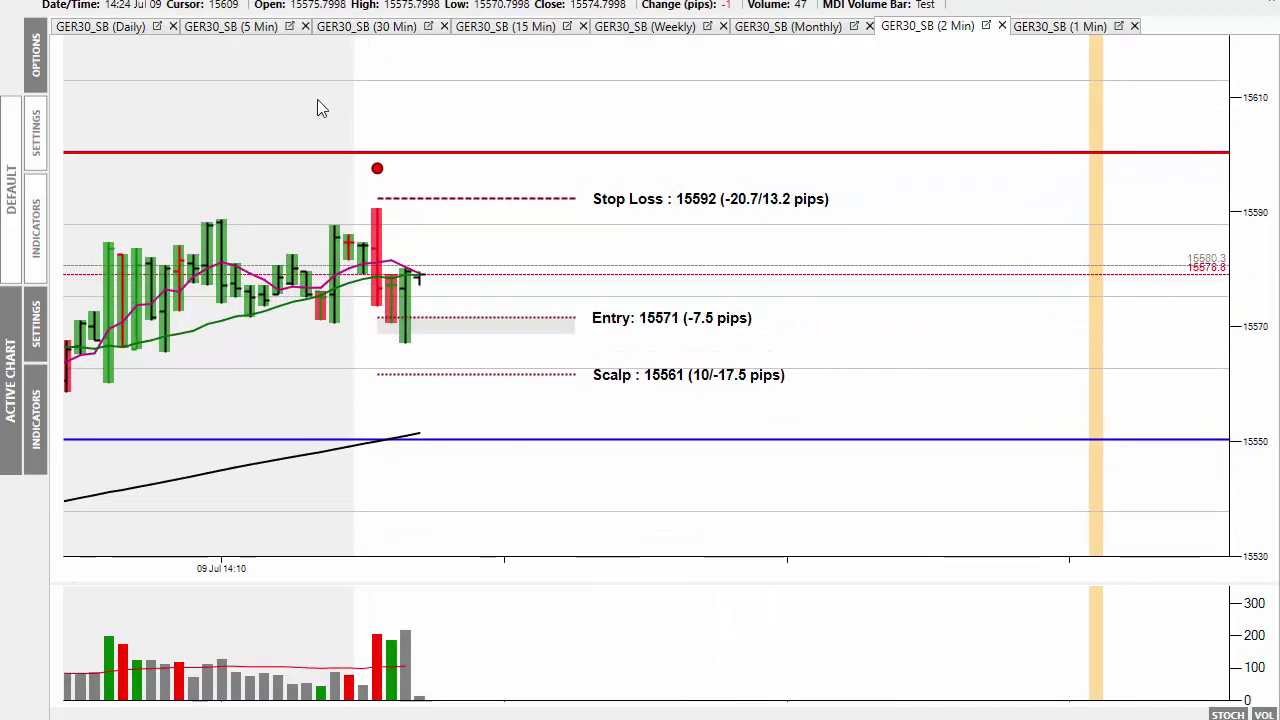
left_click_drag(409, 352, 405, 612)
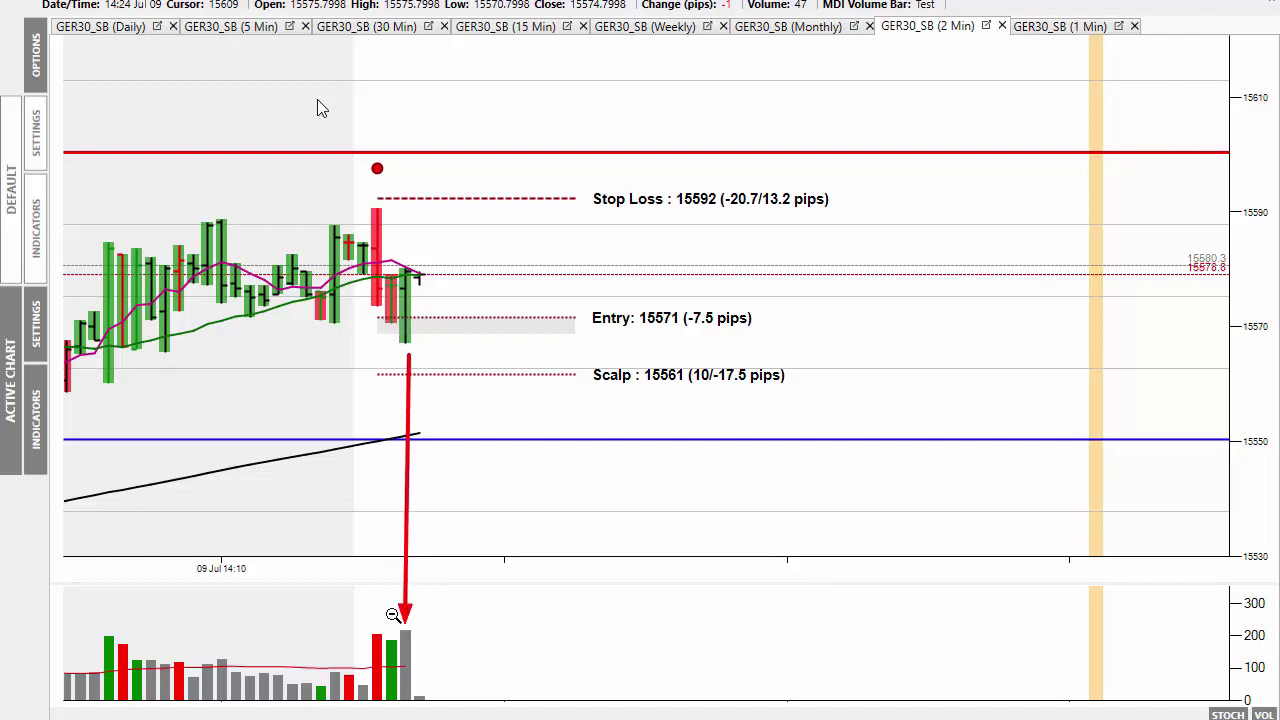
left_click_drag(393, 621, 393, 335)
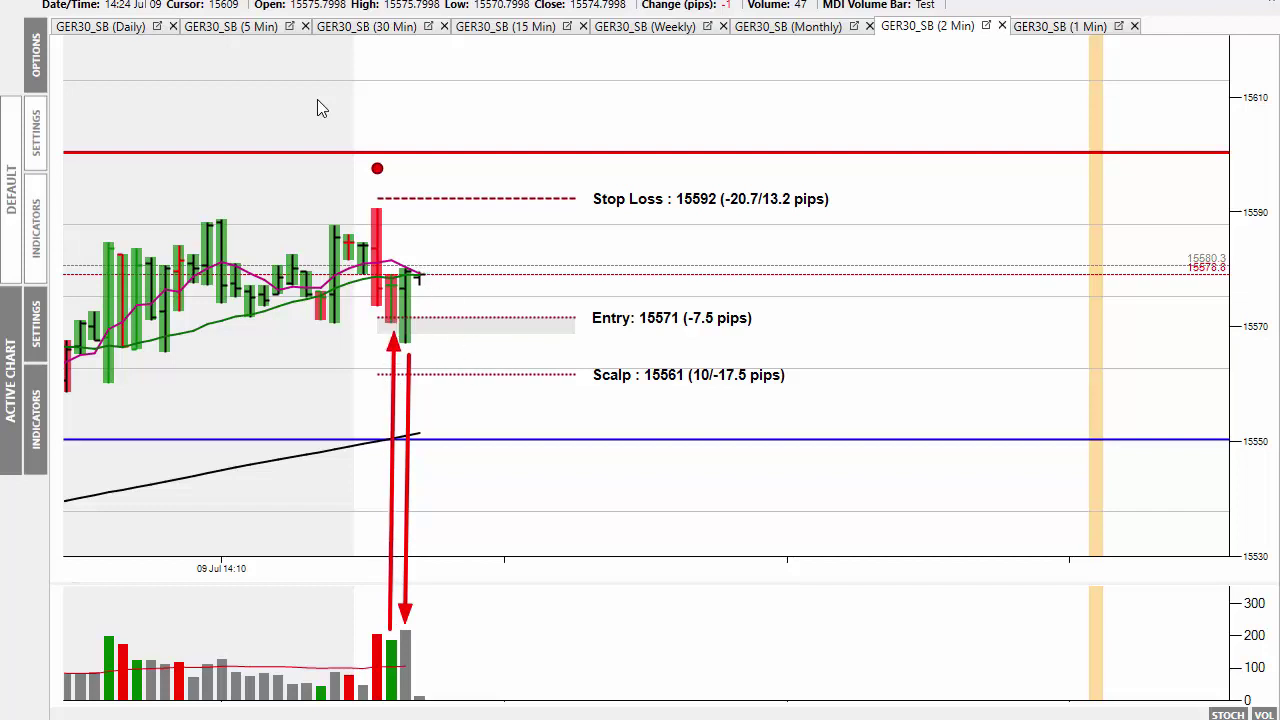
key("Escape")
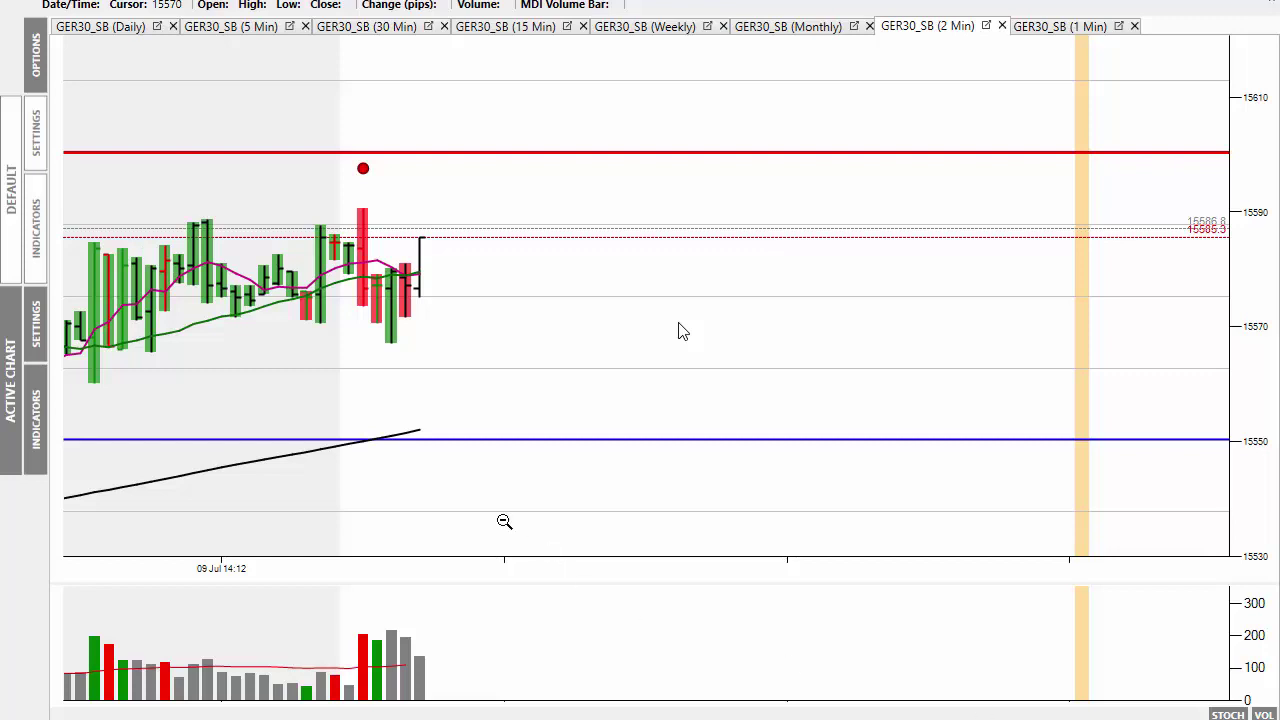
left_click_drag(395, 358, 393, 628)
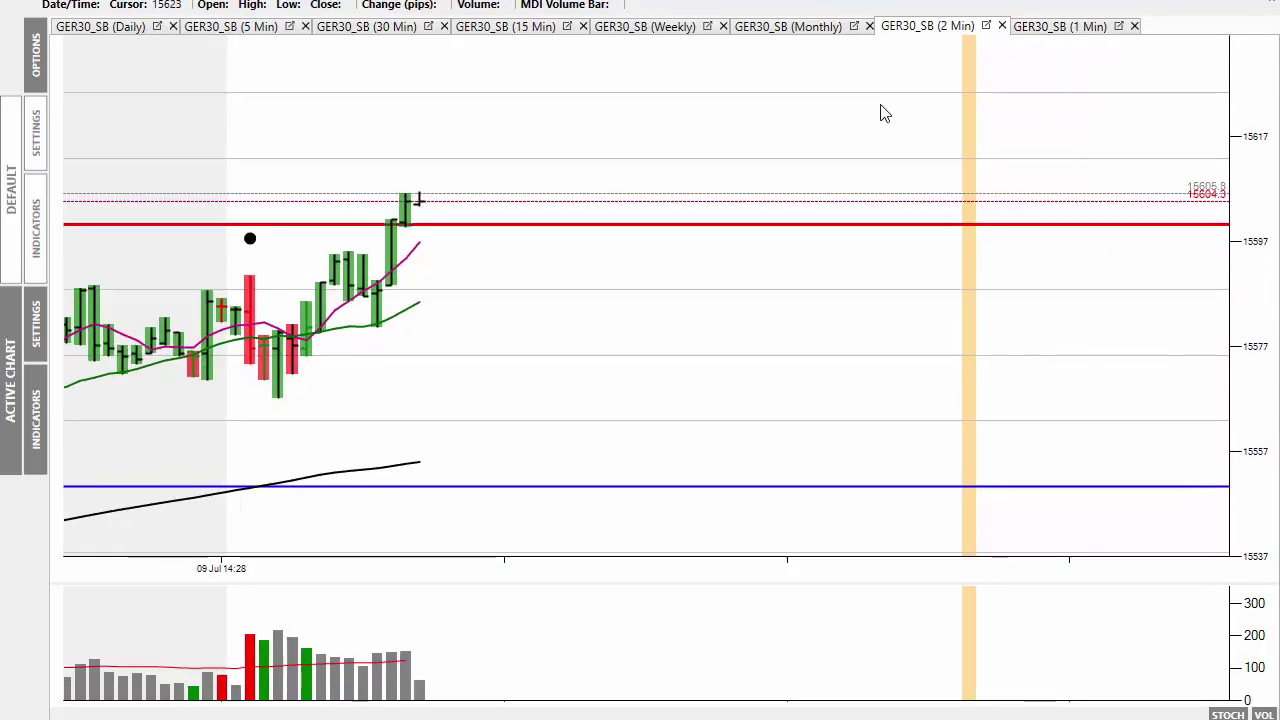
- Mark the pullback candle at the green moving average, its volume bar and the upward move through the 15600 line with red arrows, then clear the markup
left_click_drag(380, 409, 380, 340)
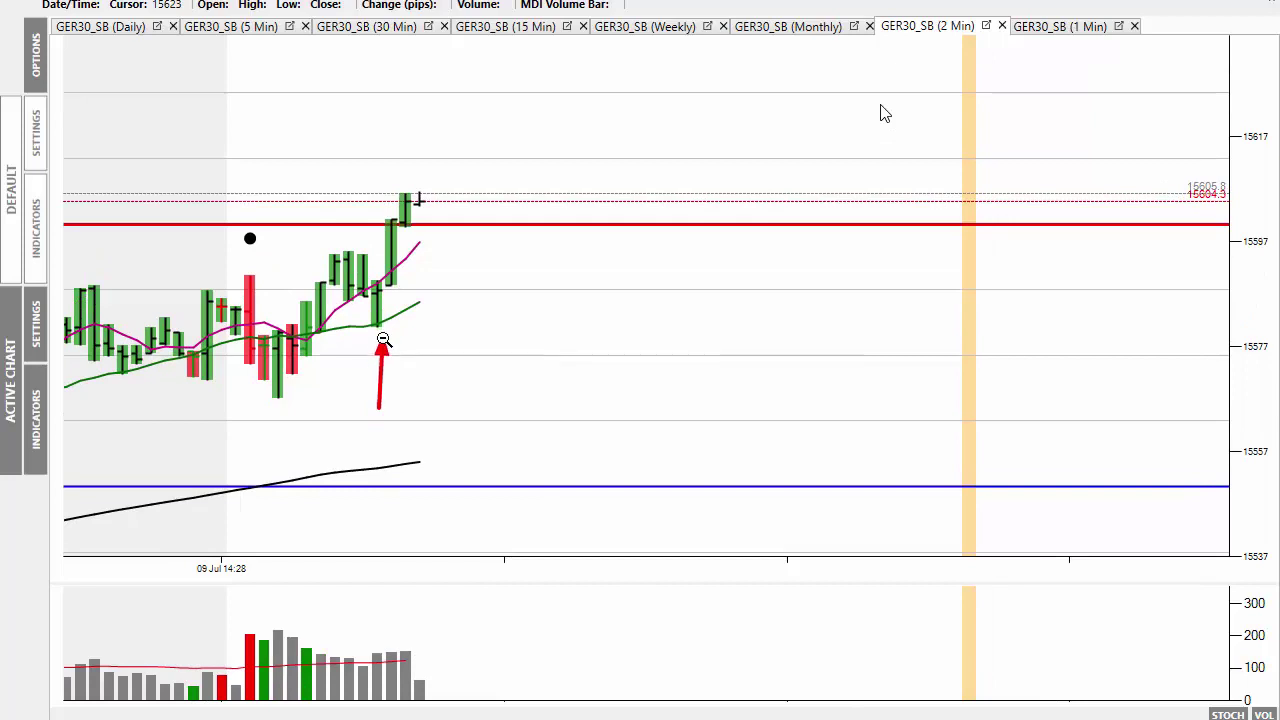
left_click_drag(382, 420, 382, 645)
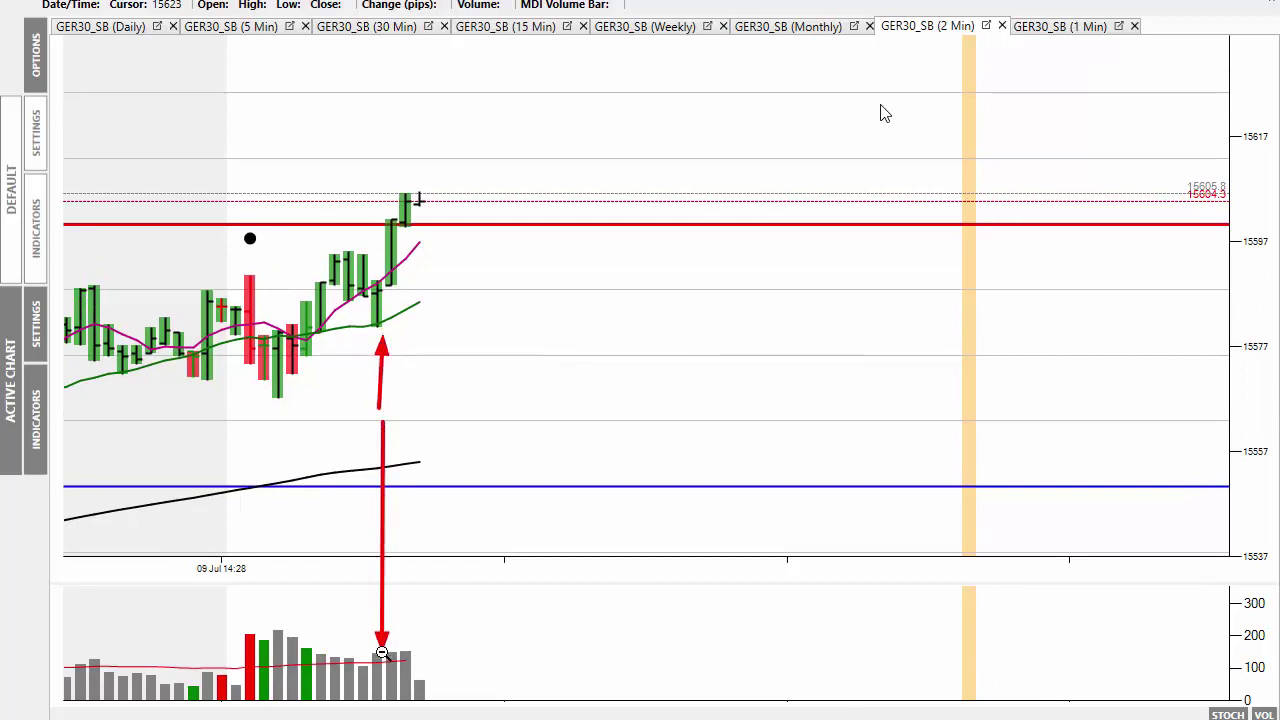
left_click_drag(389, 308, 503, 158)
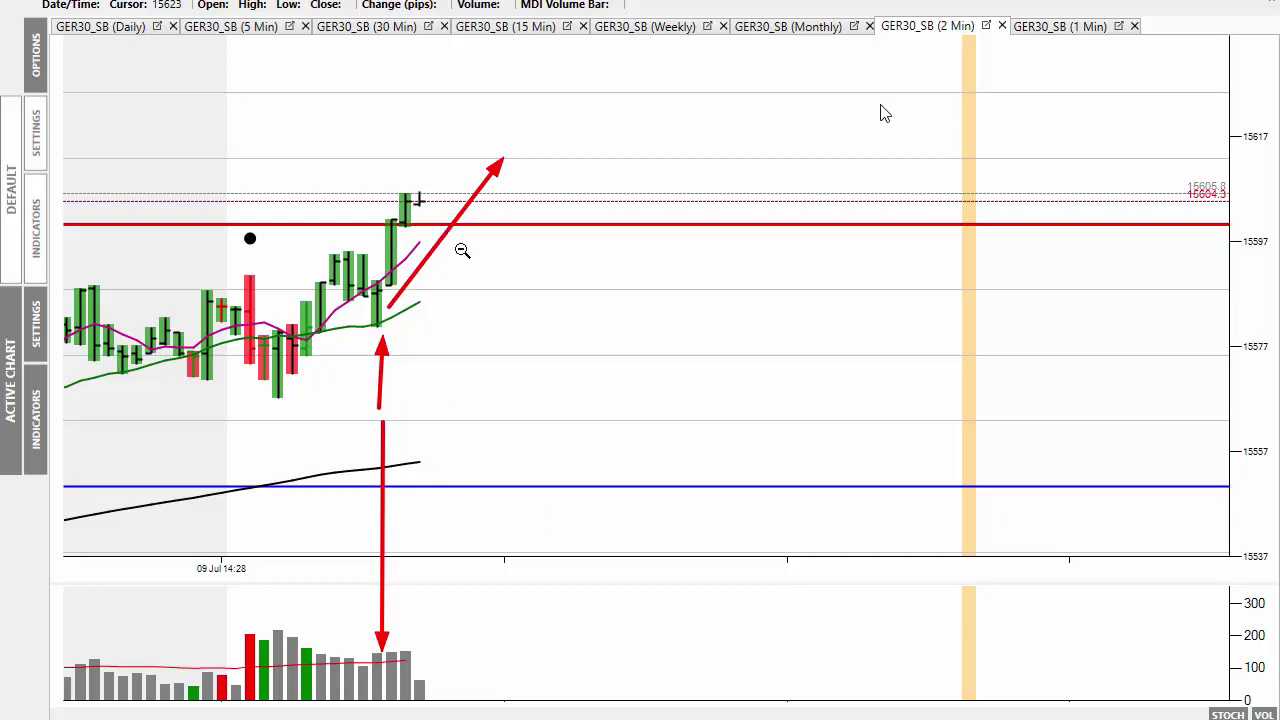
left_click_drag(470, 282, 422, 260)
left_click_drag(510, 354, 397, 322)
left_click_drag(478, 412, 428, 458)
left_click_drag(294, 412, 540, 162)
key("Escape")
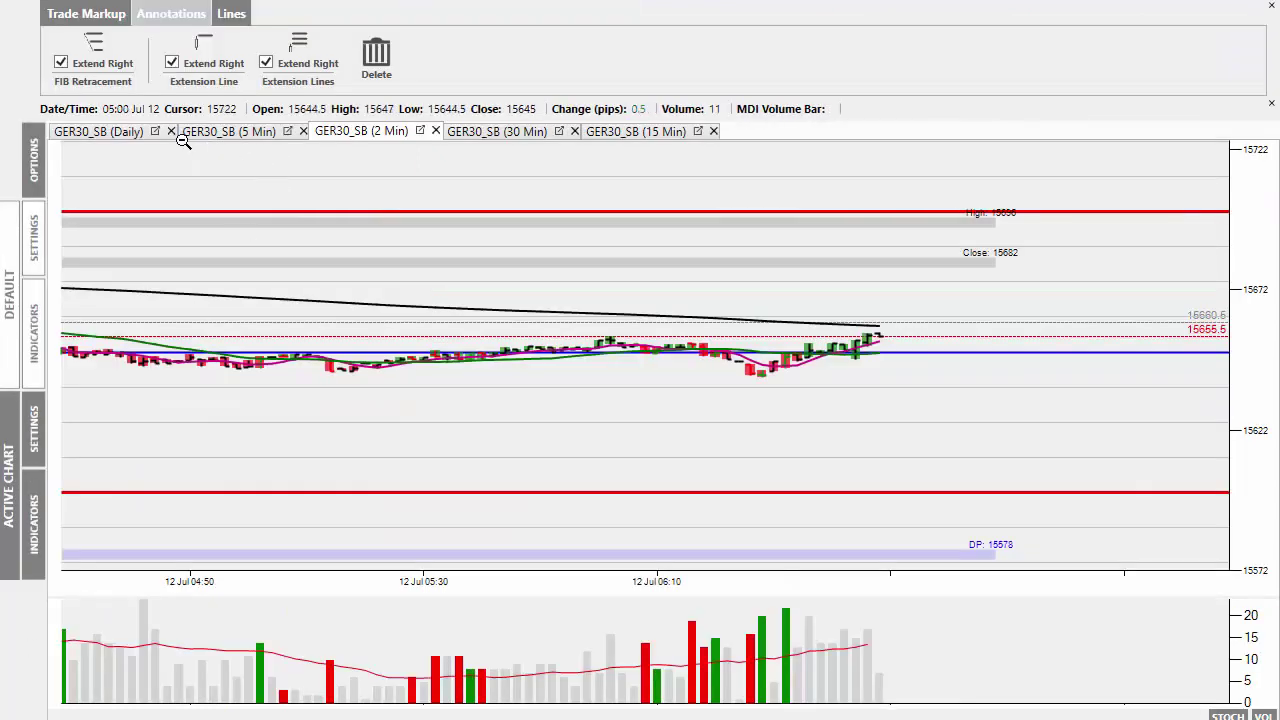
- On the GER30_SB 5 Min chart, point a red arrow at the second green signal dot and draw another along the rise after it
left_click(113, 131)
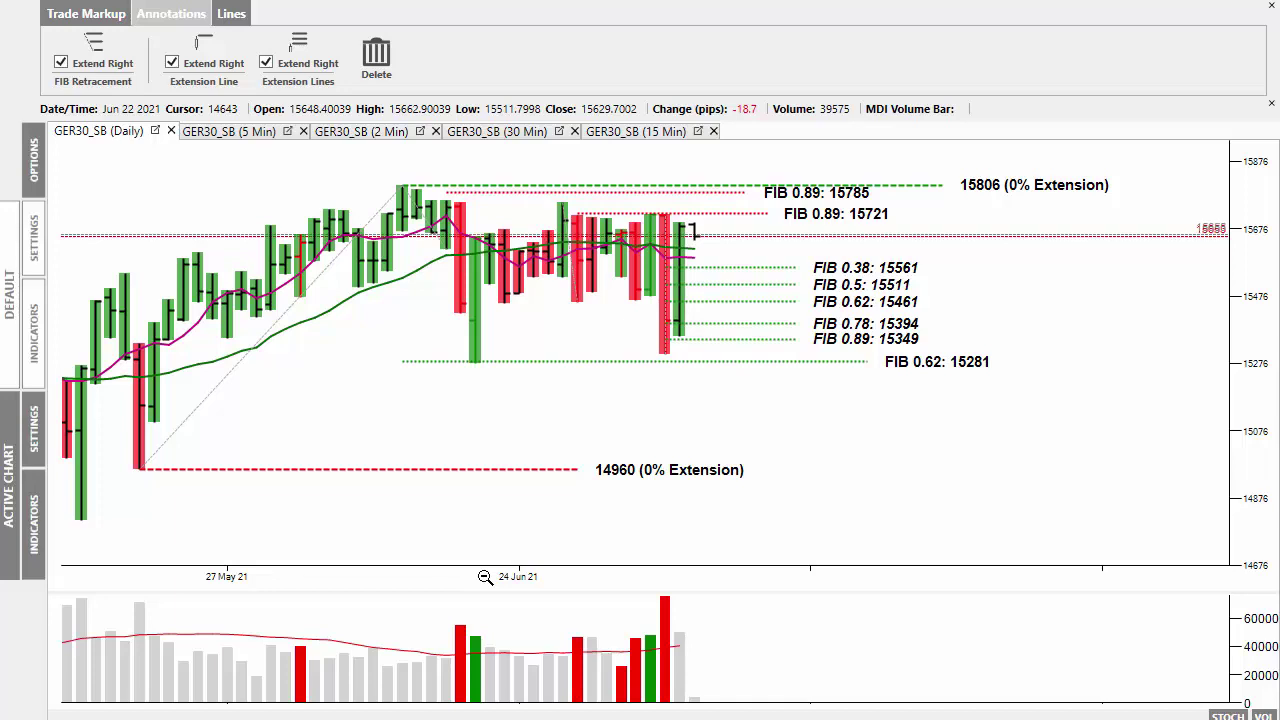
left_click(240, 135)
left_click(524, 493)
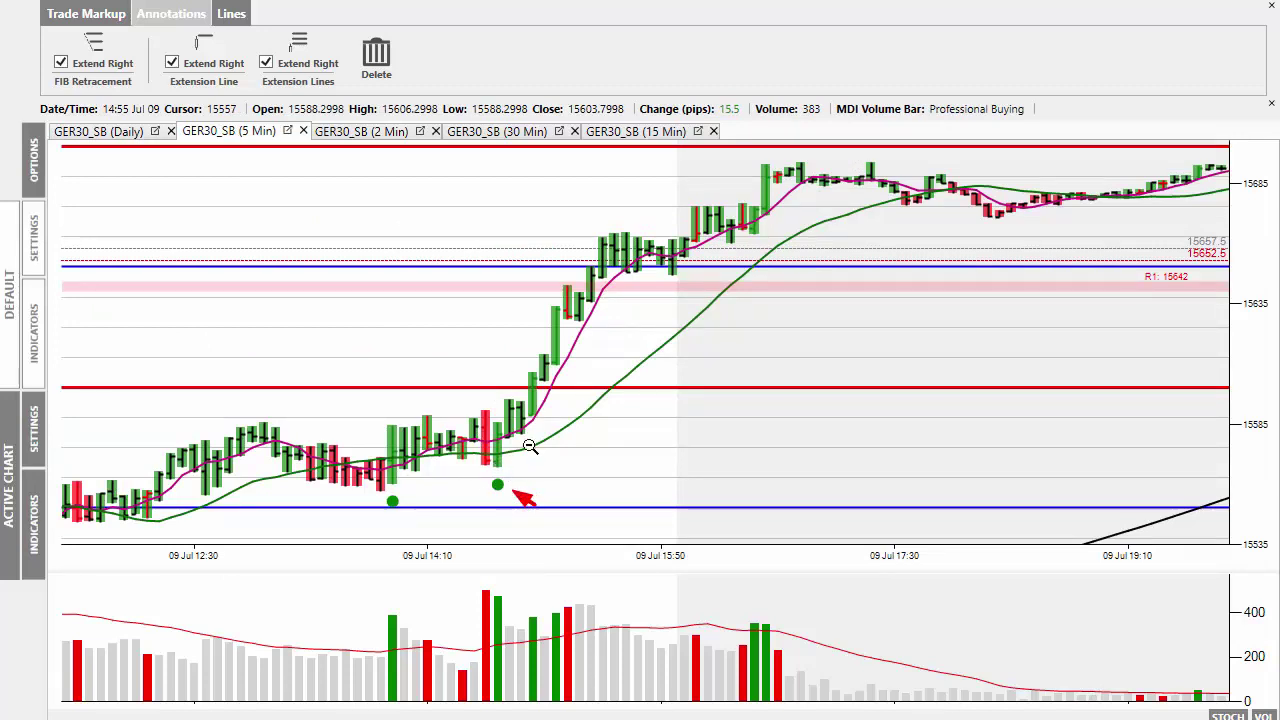
mouse_move(518, 461)
left_mouse_down()
mouse_move(679, 287)
mouse_move(685, 256)
left_mouse_up()
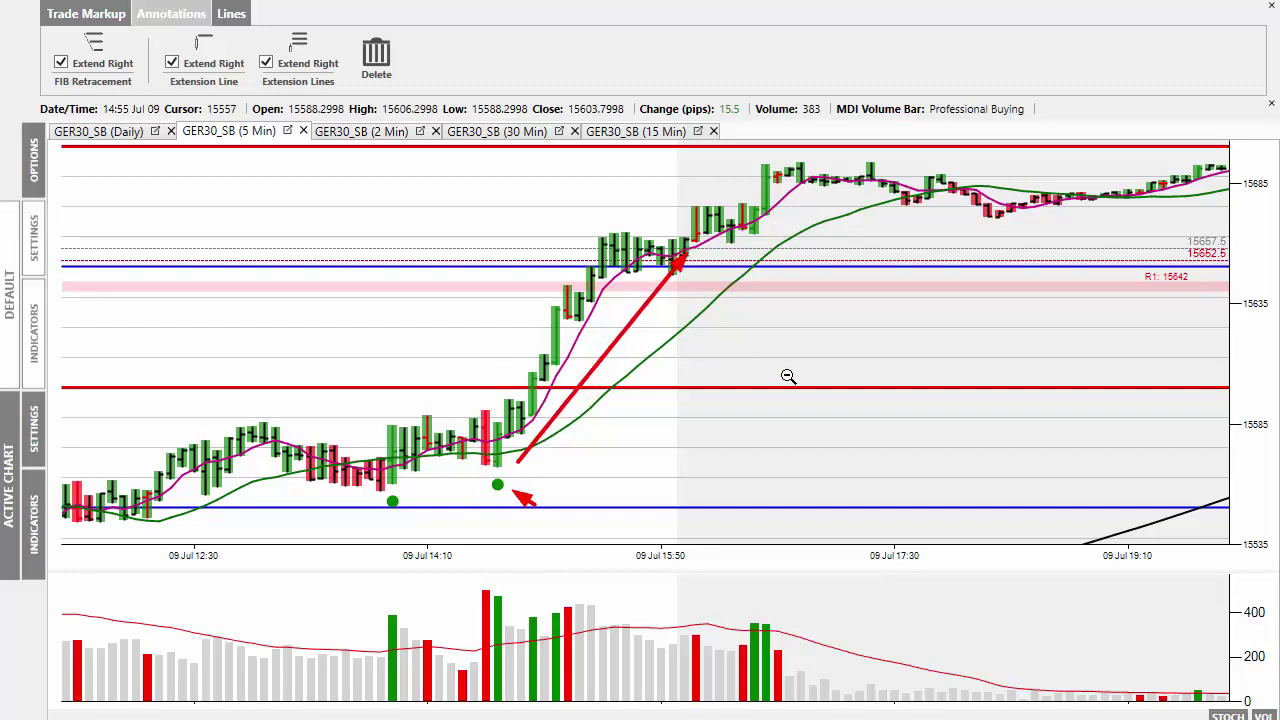